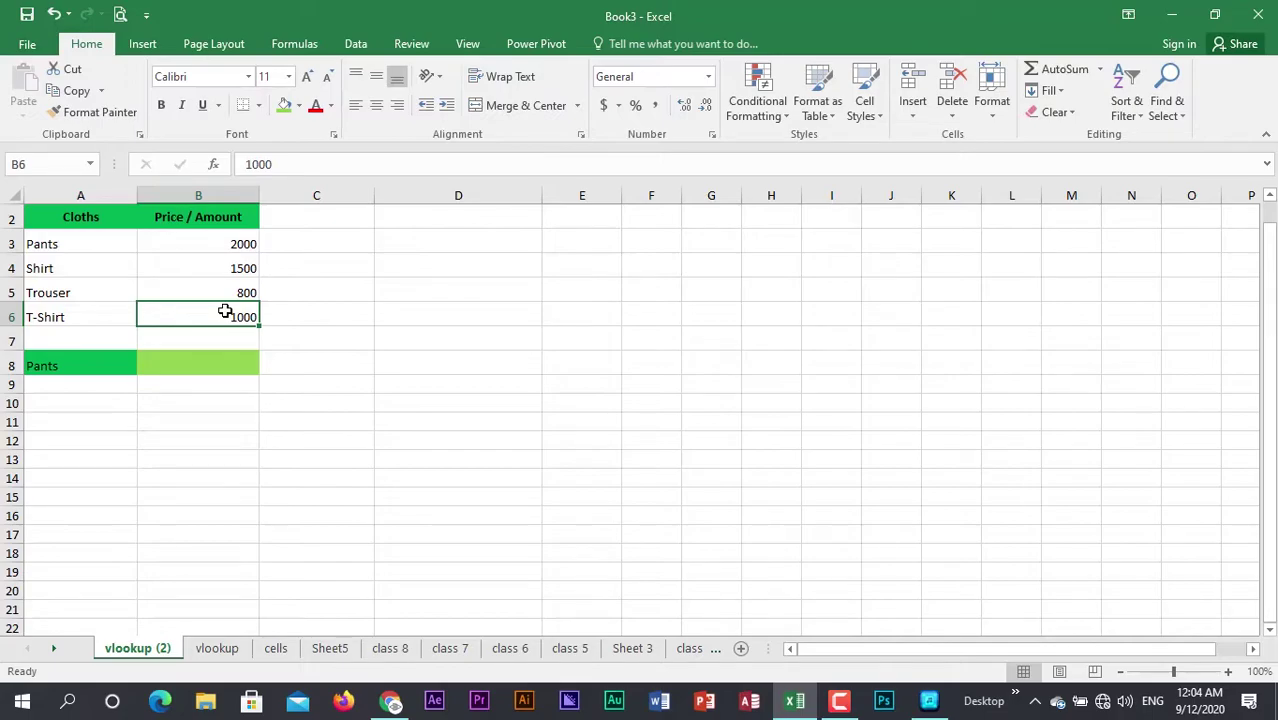
# In cell B8, enter a VLOOKUP formula that finds A8 in A3:B6 and returns column 2 with FALSE for exact match
pyautogui.click(206, 360)
pyautogui.write('=')
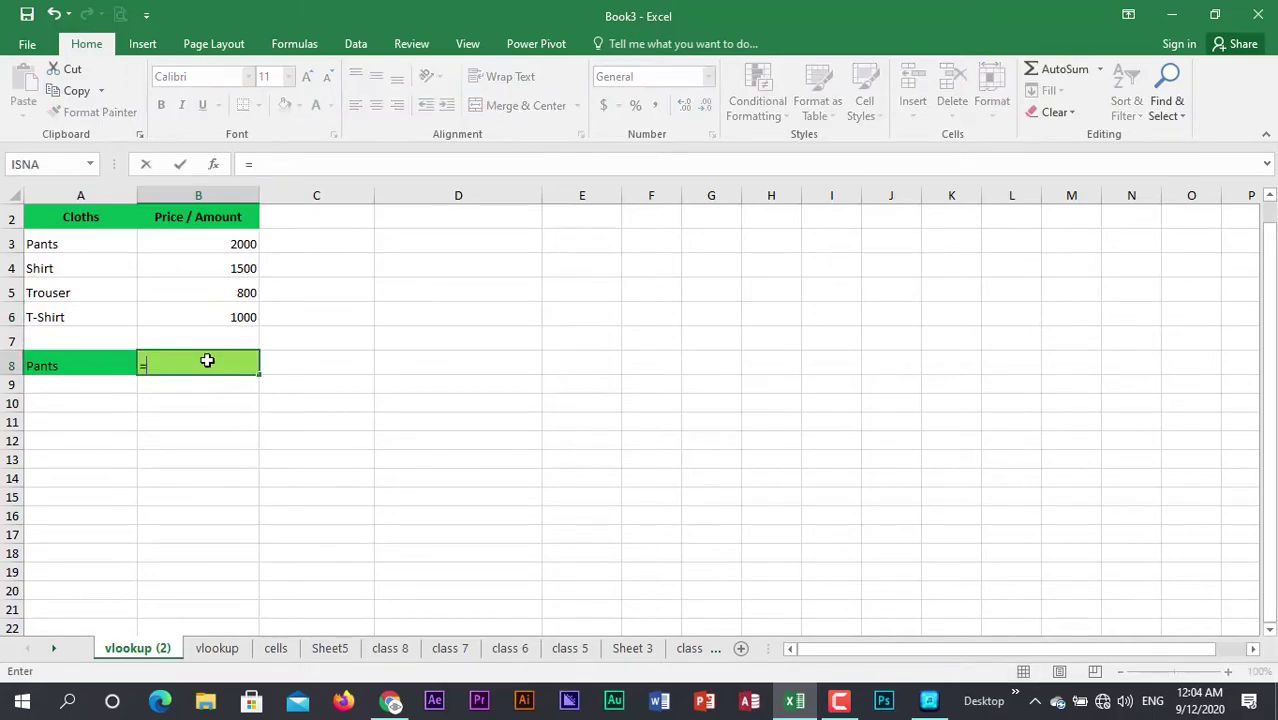
pyautogui.write('v')
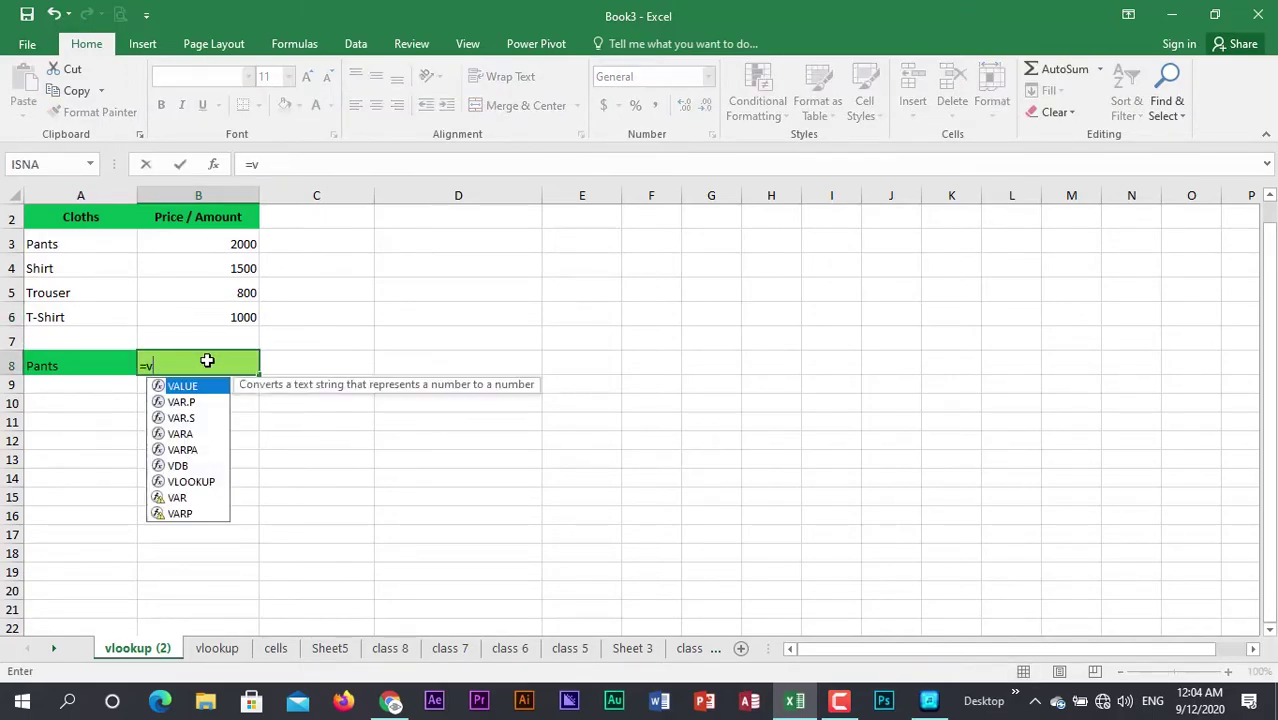
pyautogui.write('lookup')
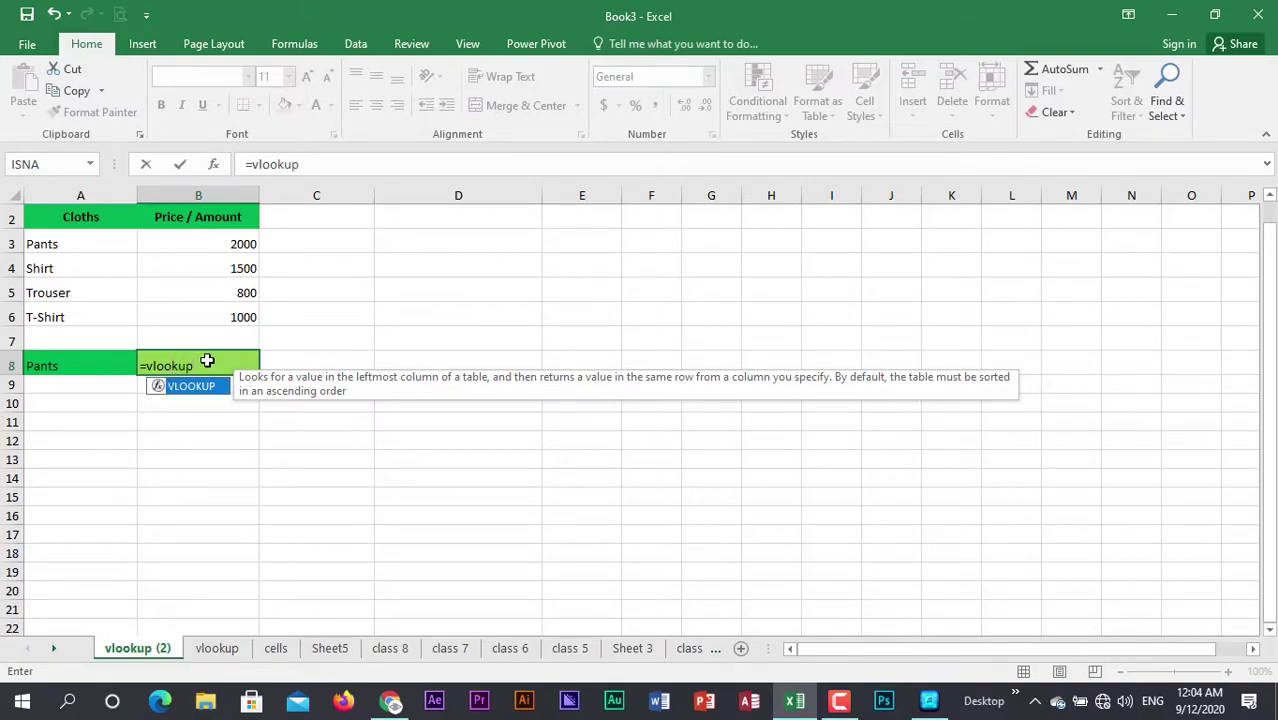
pyautogui.write('(')
pyautogui.click(77, 365)
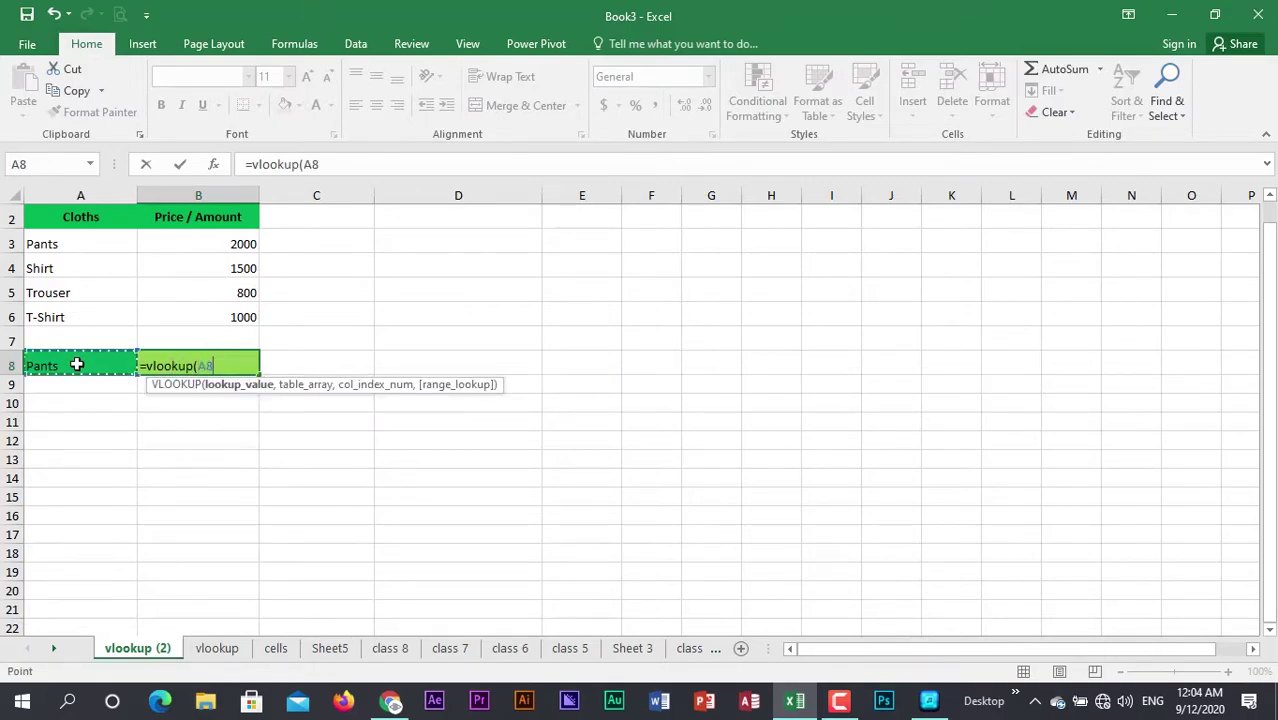
pyautogui.write(',')
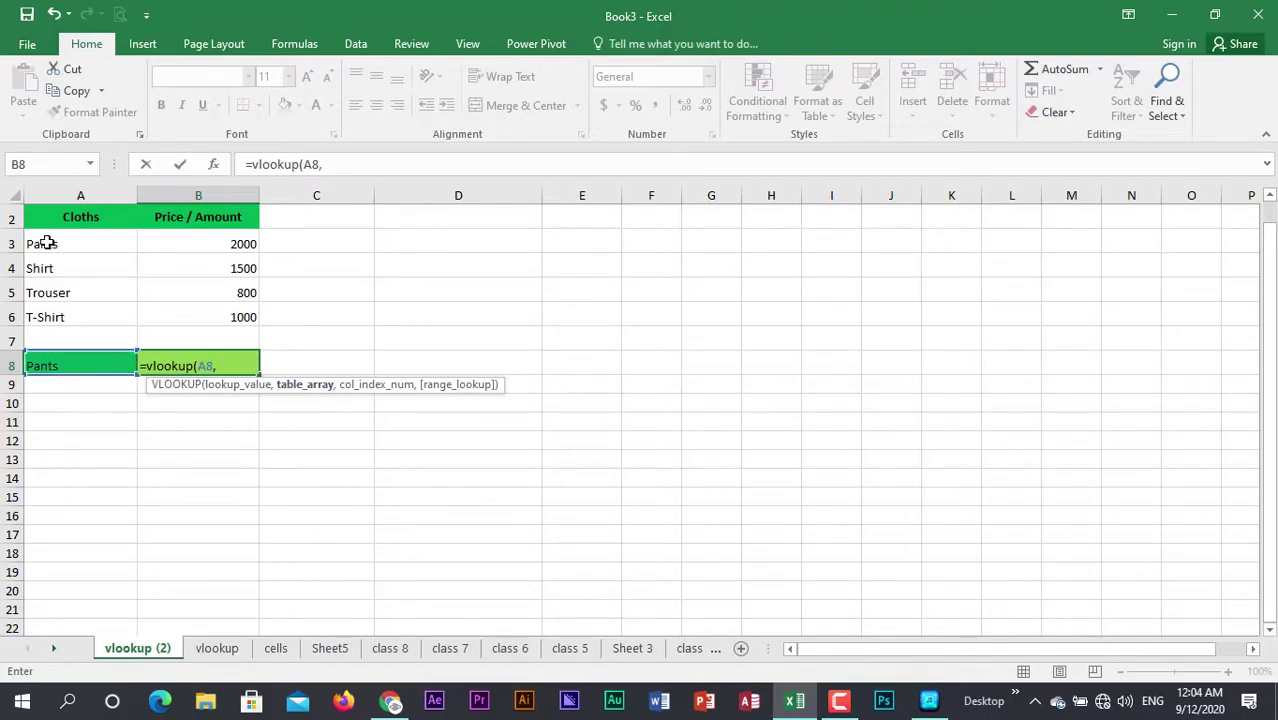
pyautogui.click(111, 254)
pyautogui.moveTo(111, 254); pyautogui.dragTo(213, 317)
pyautogui.write(',')
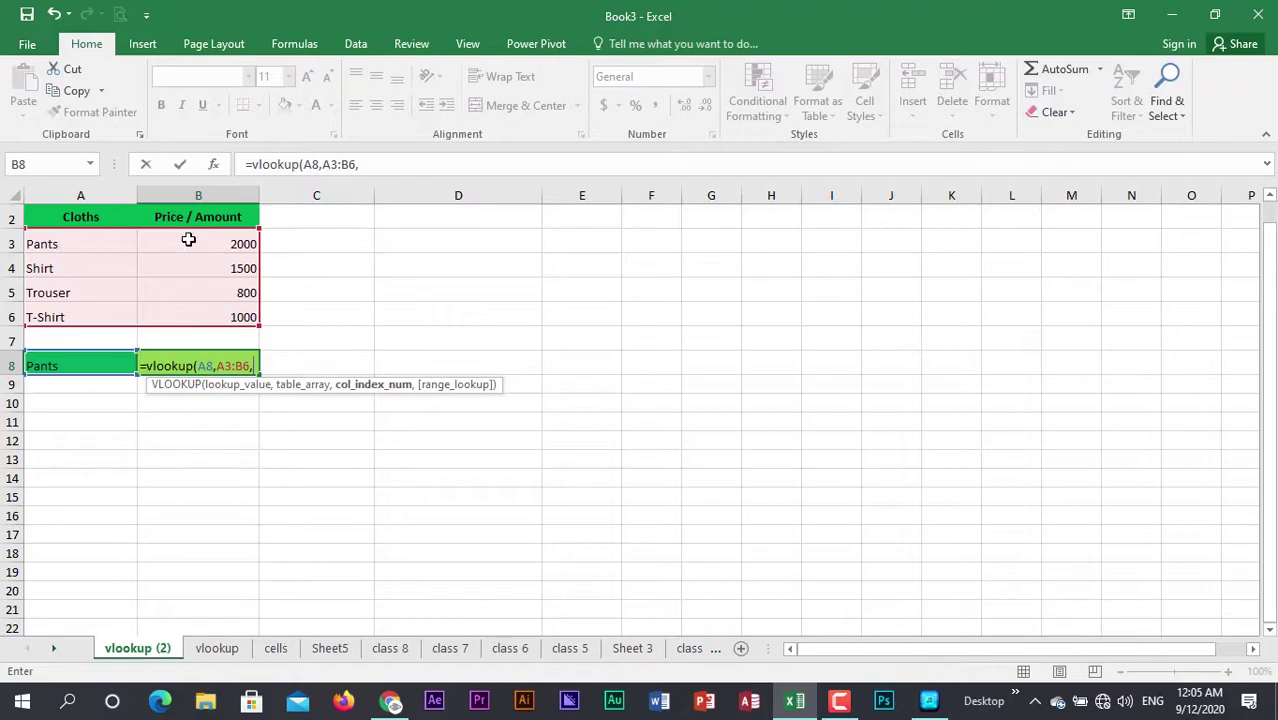
pyautogui.write('2')
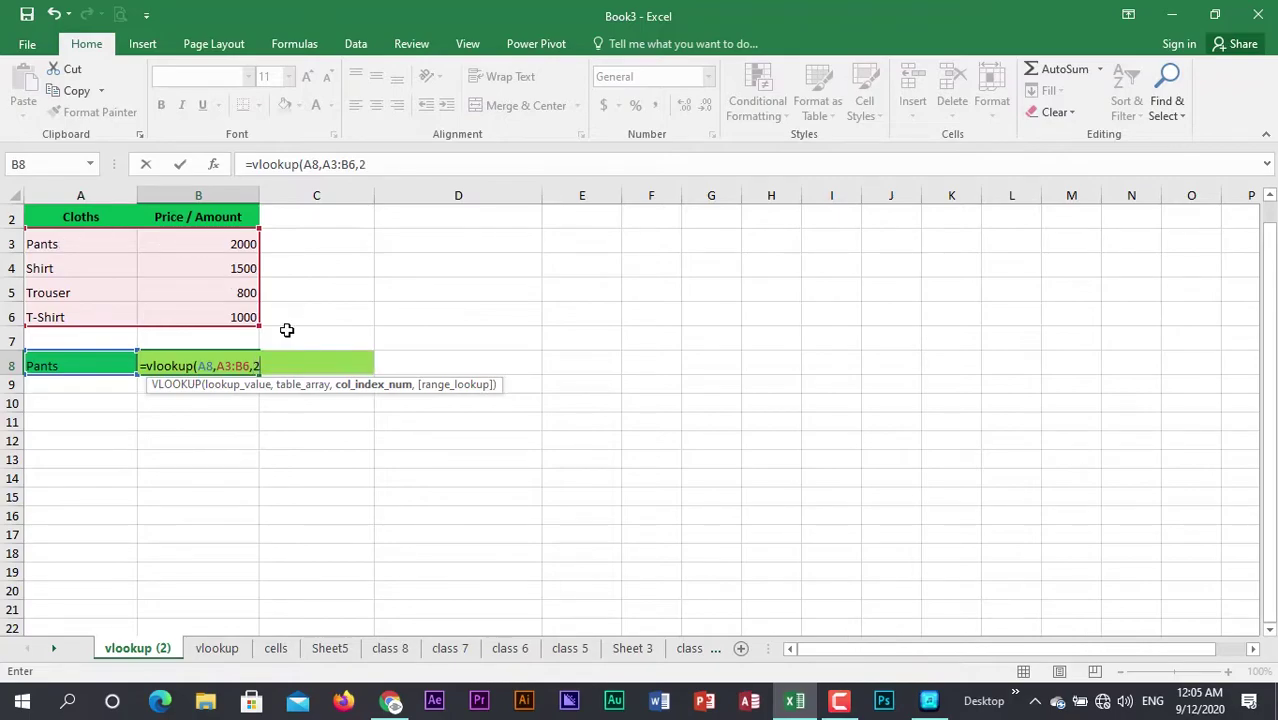
pyautogui.write(',')
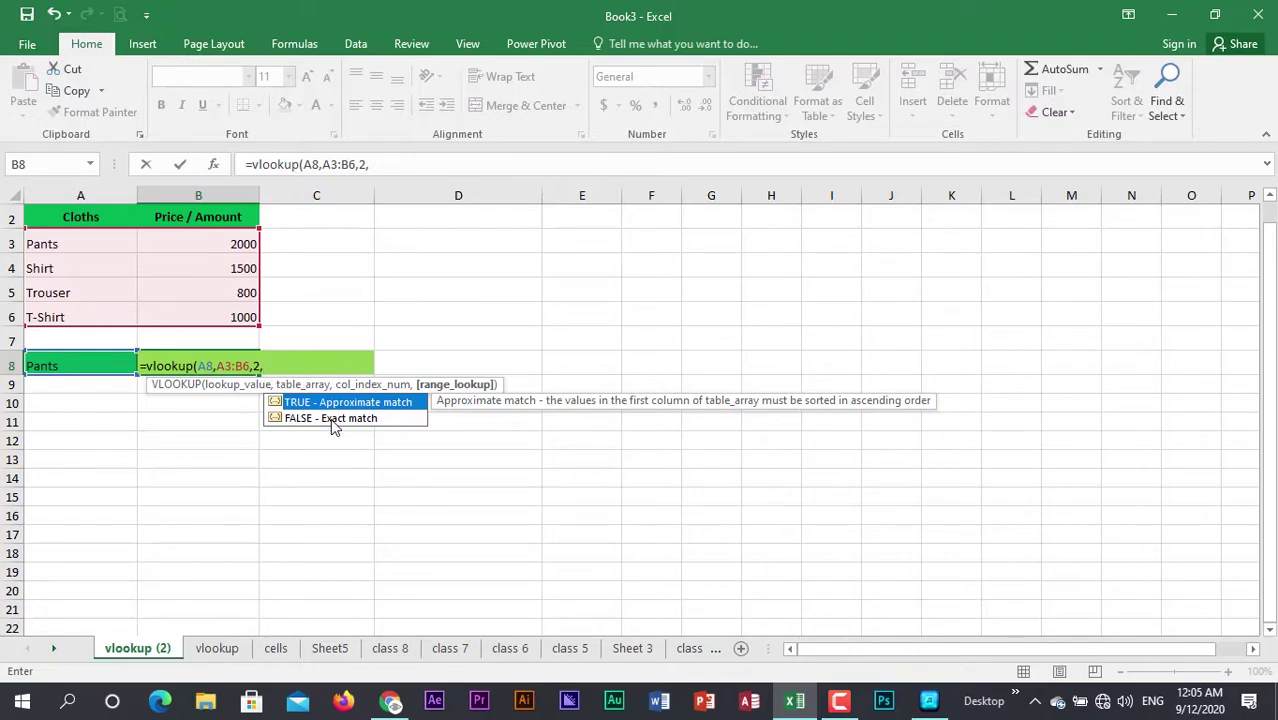
pyautogui.write('false)')
pyautogui.press('Return')
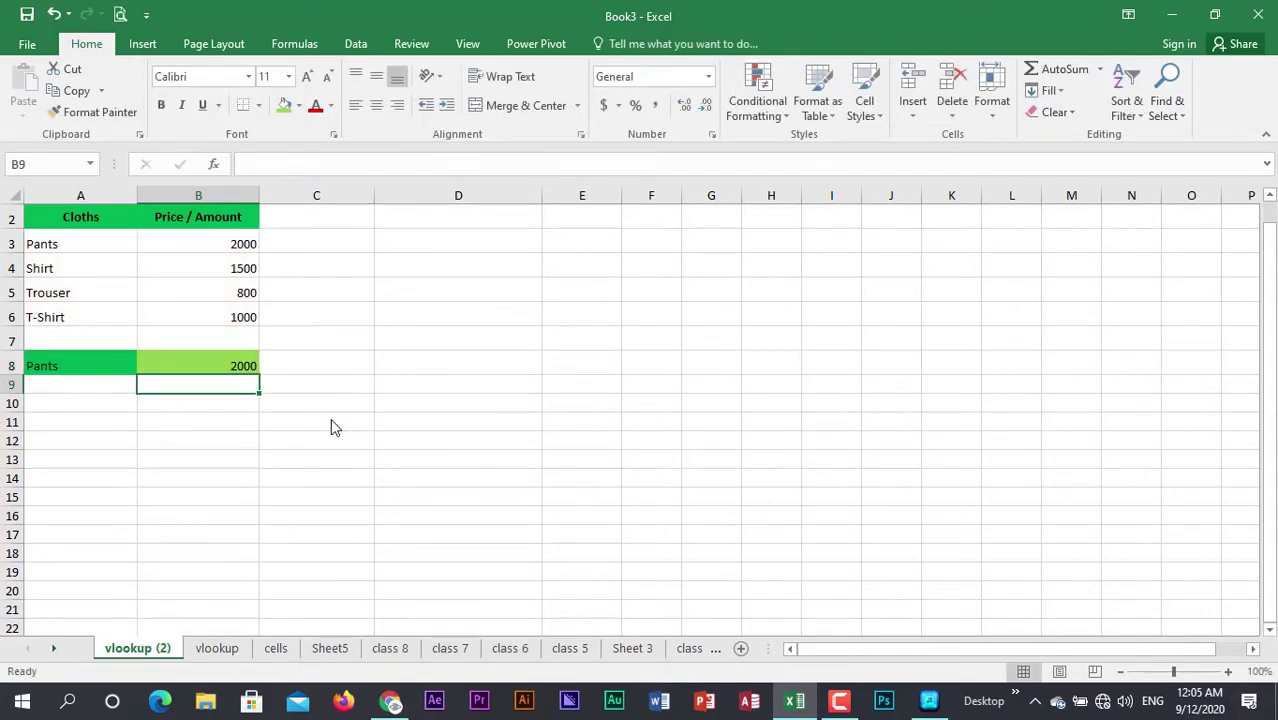
pyautogui.click(234, 366)
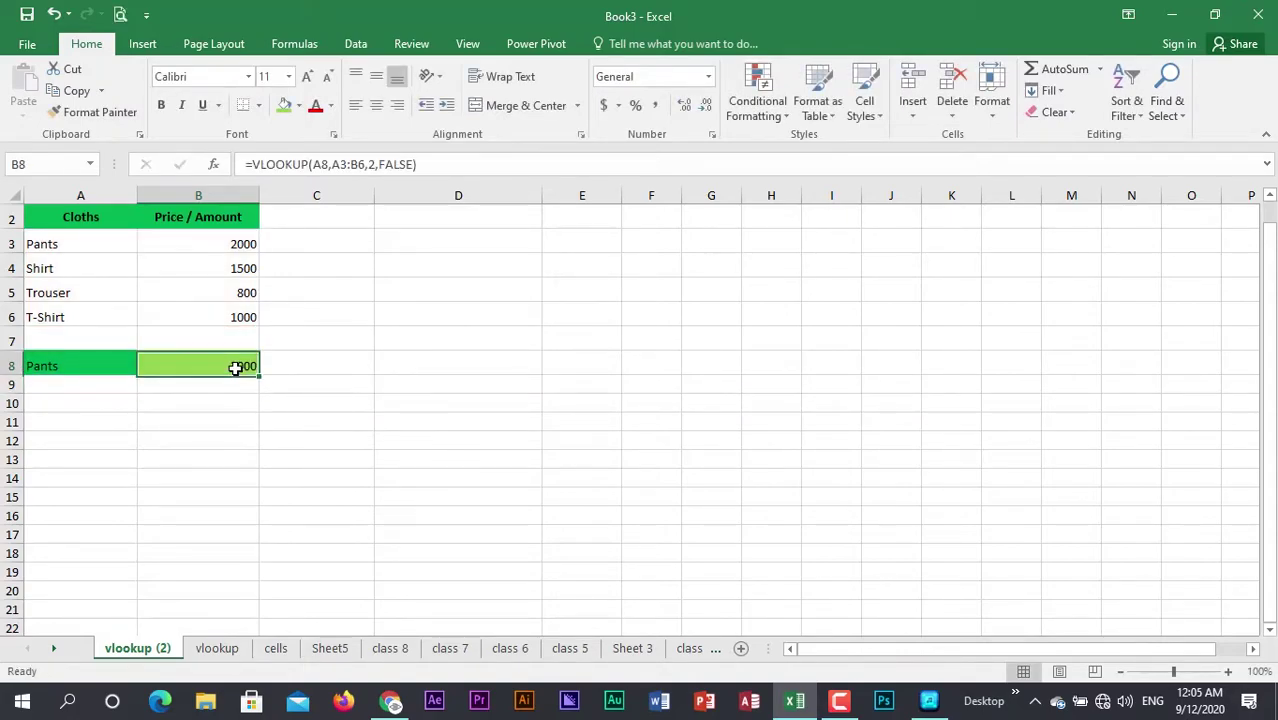
# In cell B9, enter a VLOOKUP formula that finds A5 in A3:B6 and returns column 2 with TRUE for approximate match
pyautogui.click(186, 386)
pyautogui.write('=vl')
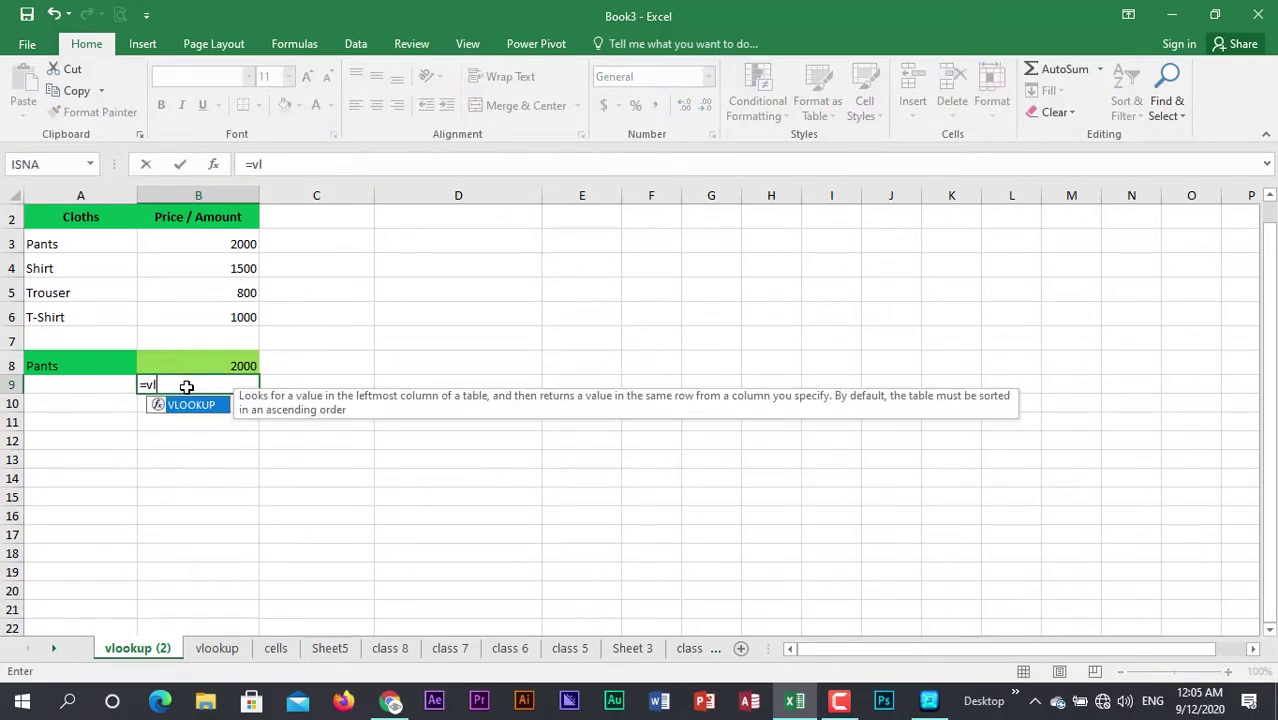
pyautogui.write('ookup(')
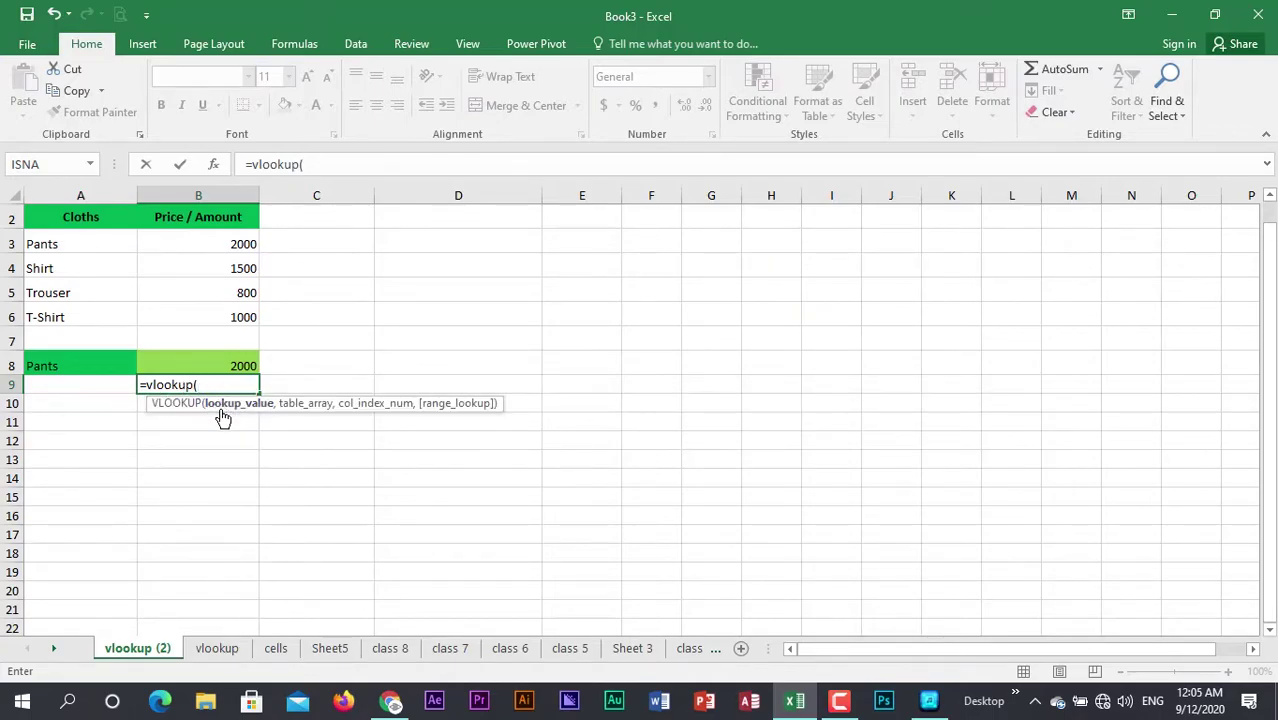
pyautogui.click(59, 291)
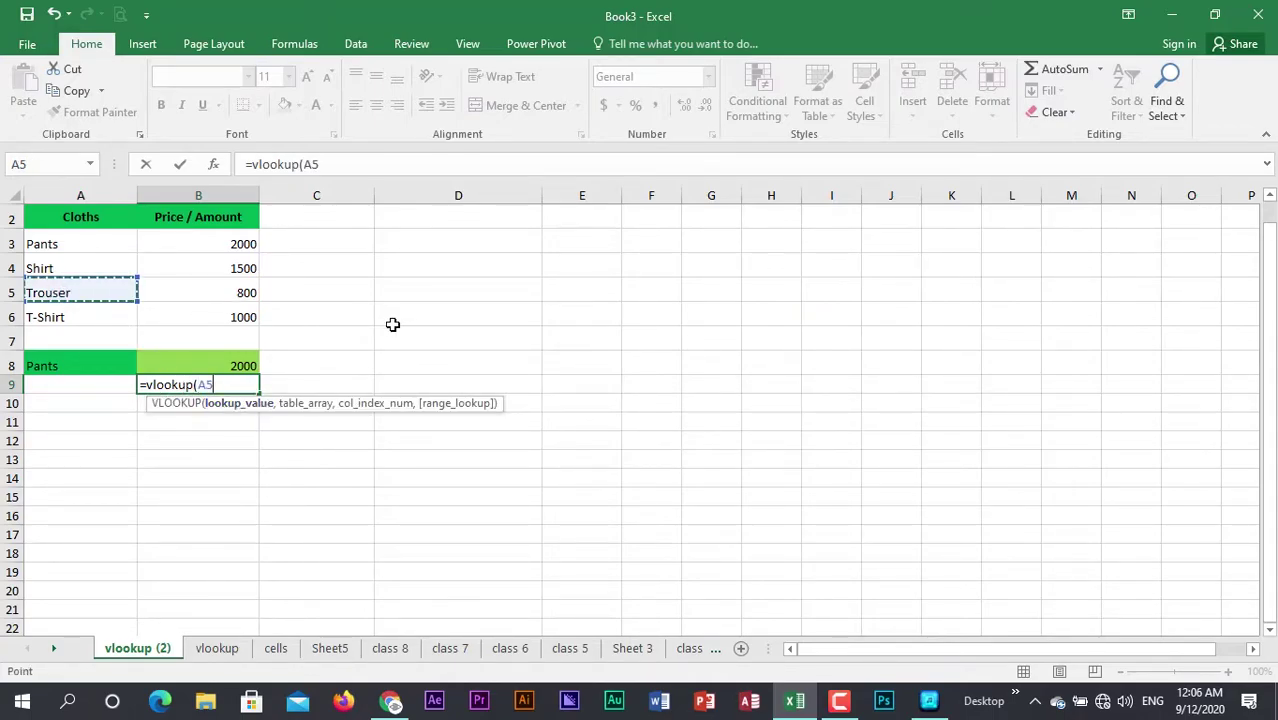
pyautogui.write(',')
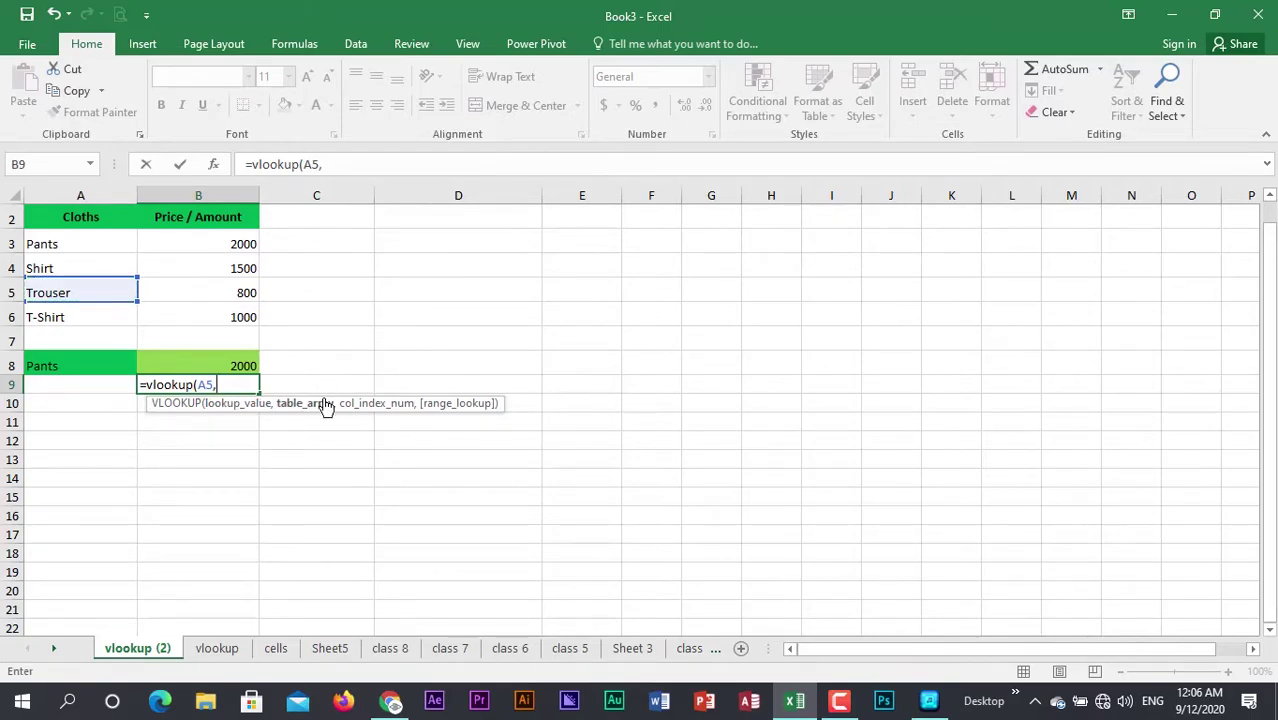
pyautogui.moveTo(60, 244); pyautogui.dragTo(228, 319)
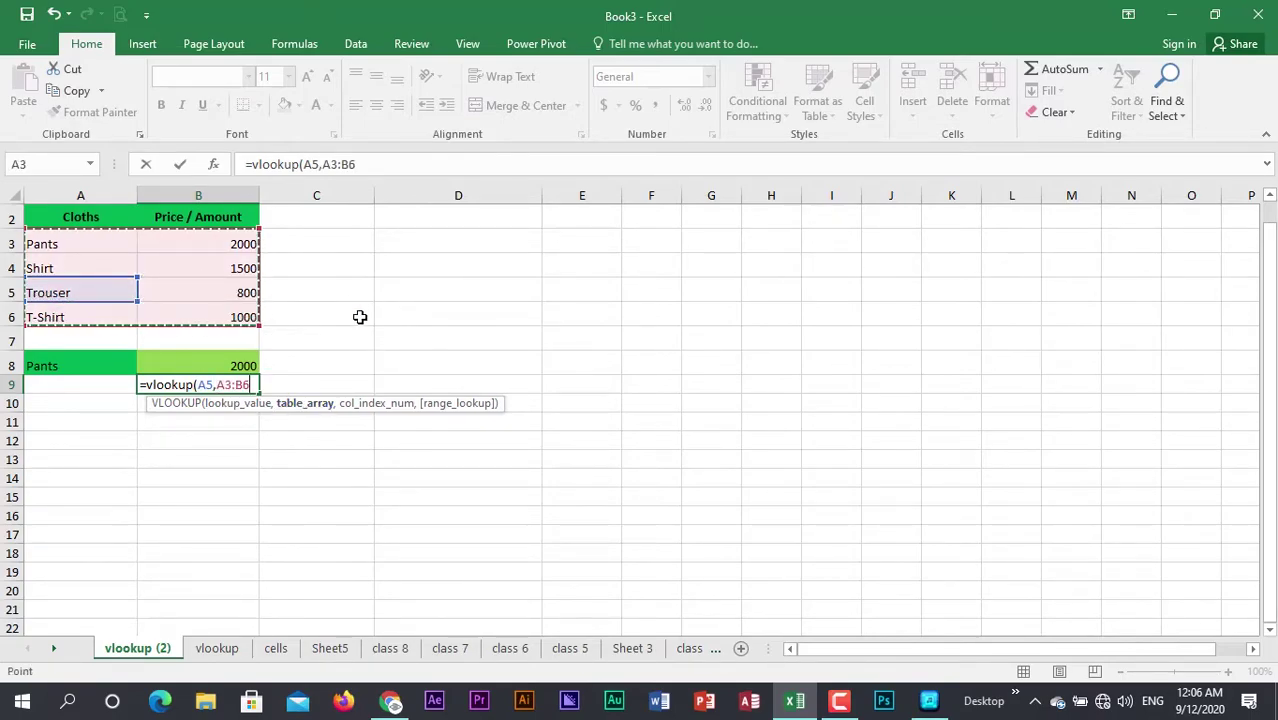
pyautogui.write(',2')
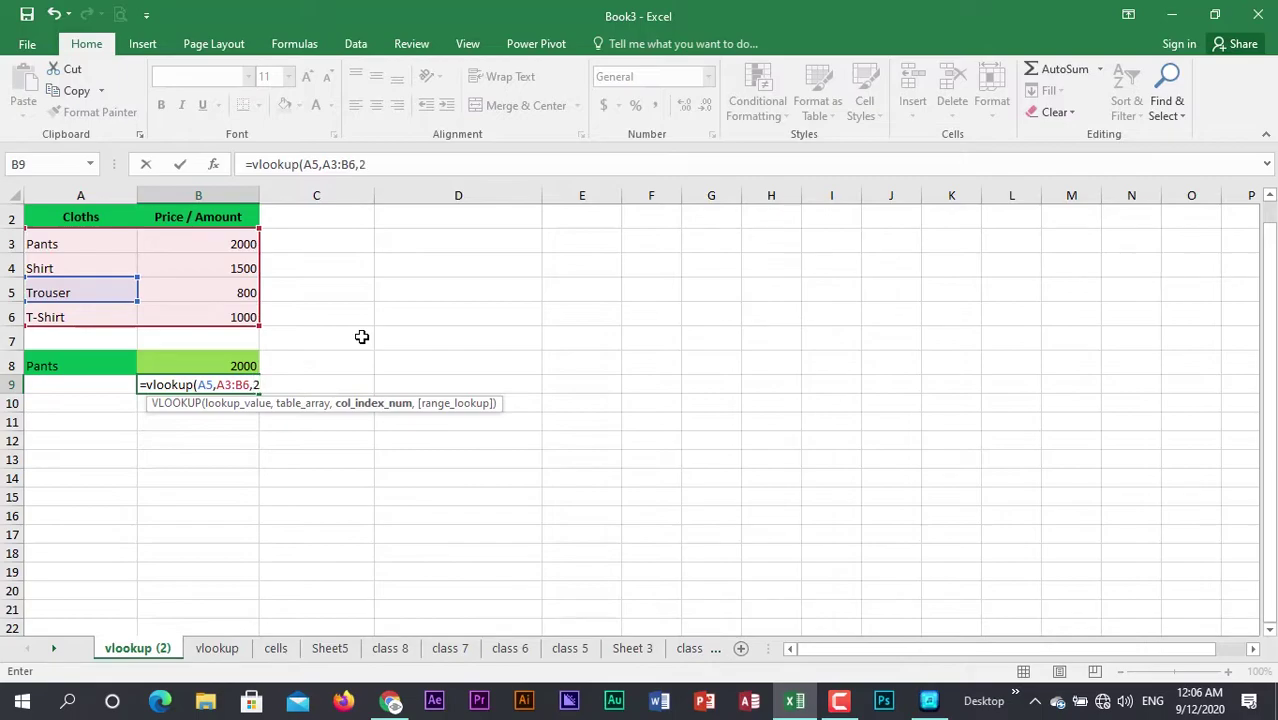
pyautogui.write(',')
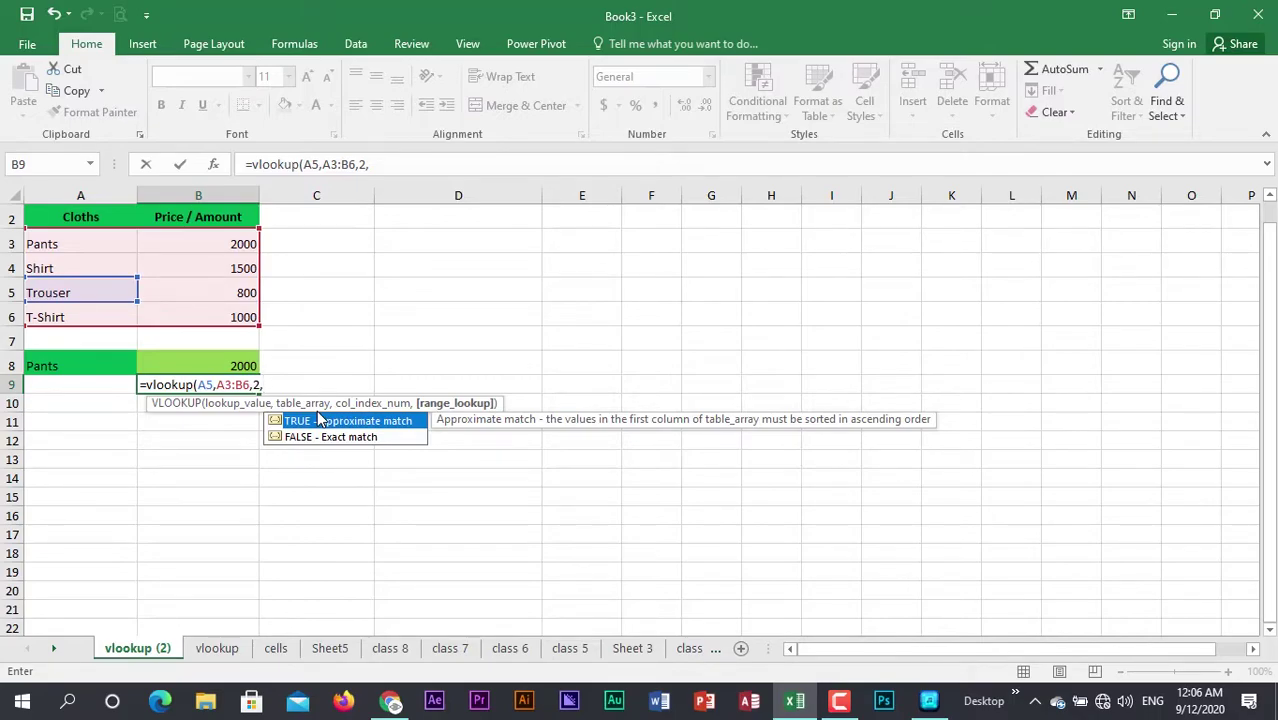
pyautogui.write('ture')
pyautogui.press('Return')
pyautogui.click(222, 384)
pyautogui.doubleClick(278, 386)
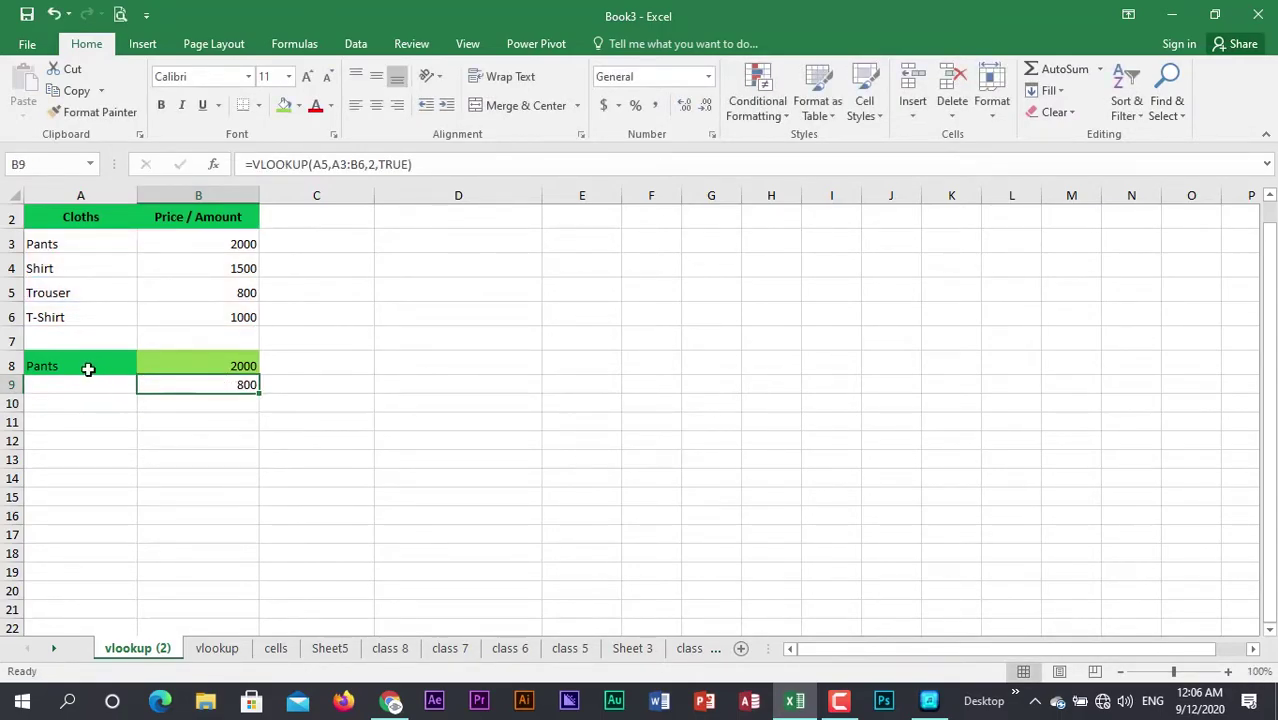
pyautogui.click(215, 361)
pyautogui.click(228, 383)
# Switch to the vlookup worksheet containing the ID, name, title and date of birth table
pyautogui.click(228, 650)
pyautogui.click(180, 343)
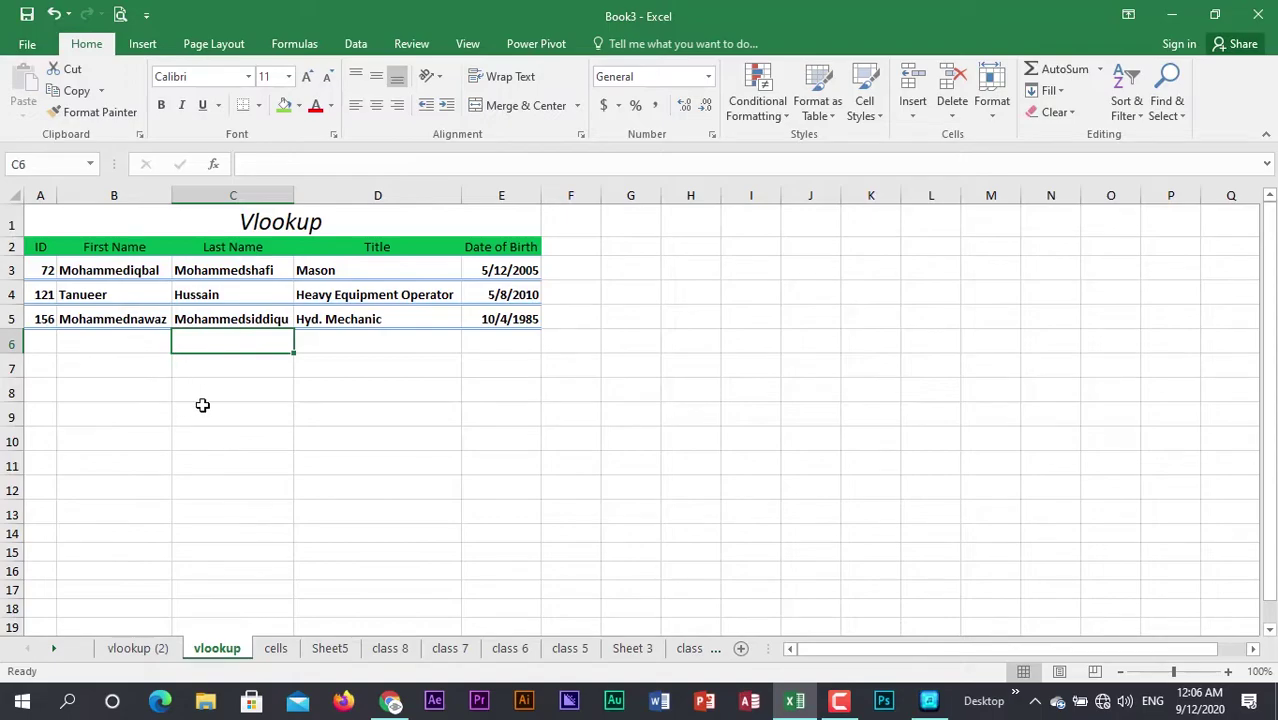
pyautogui.click(226, 384)
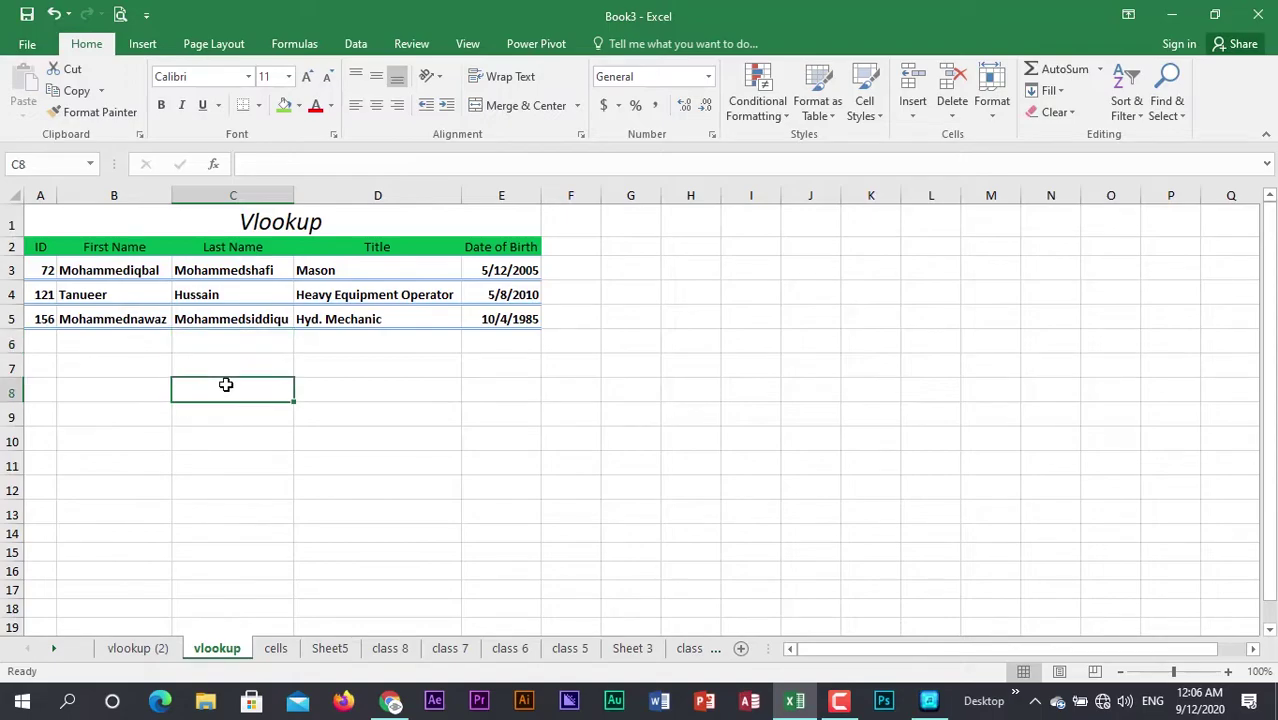
pyautogui.click(377, 368)
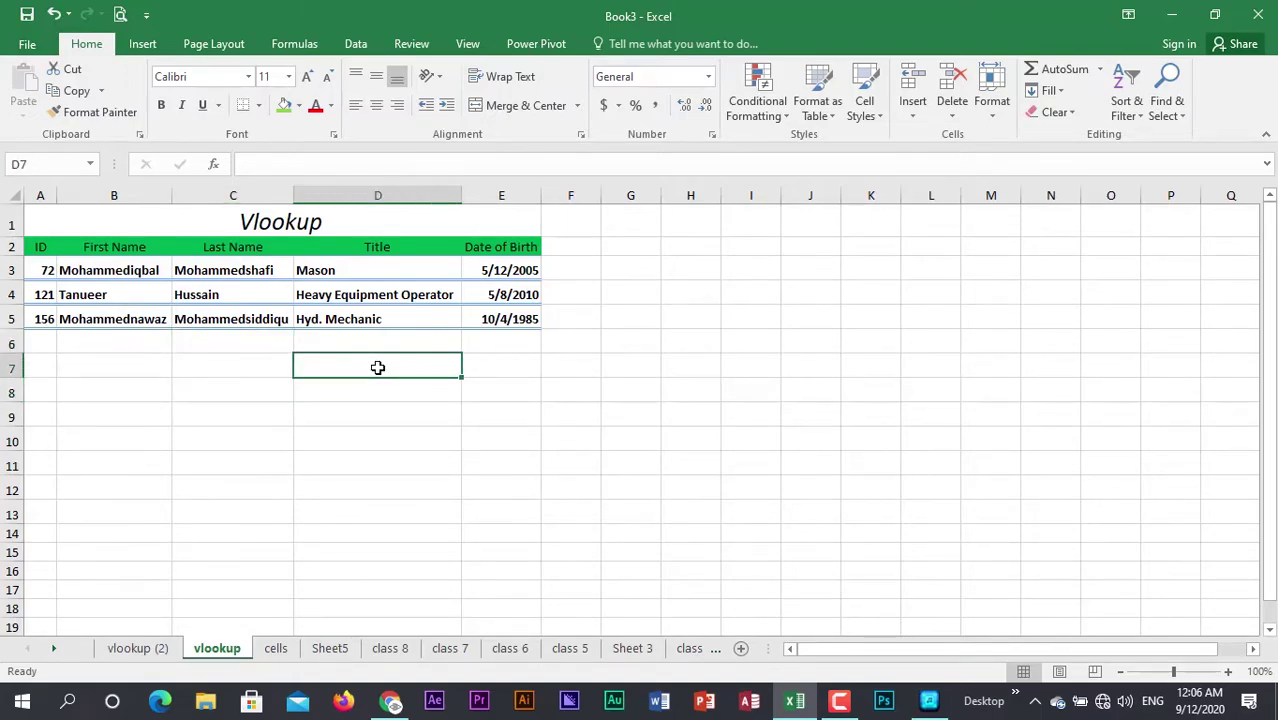
pyautogui.click(91, 384)
# In cell B7, enter a VLOOKUP formula that finds B4 in B3:E5 and returns column 4 with FALSE for exact match
pyautogui.click(103, 367)
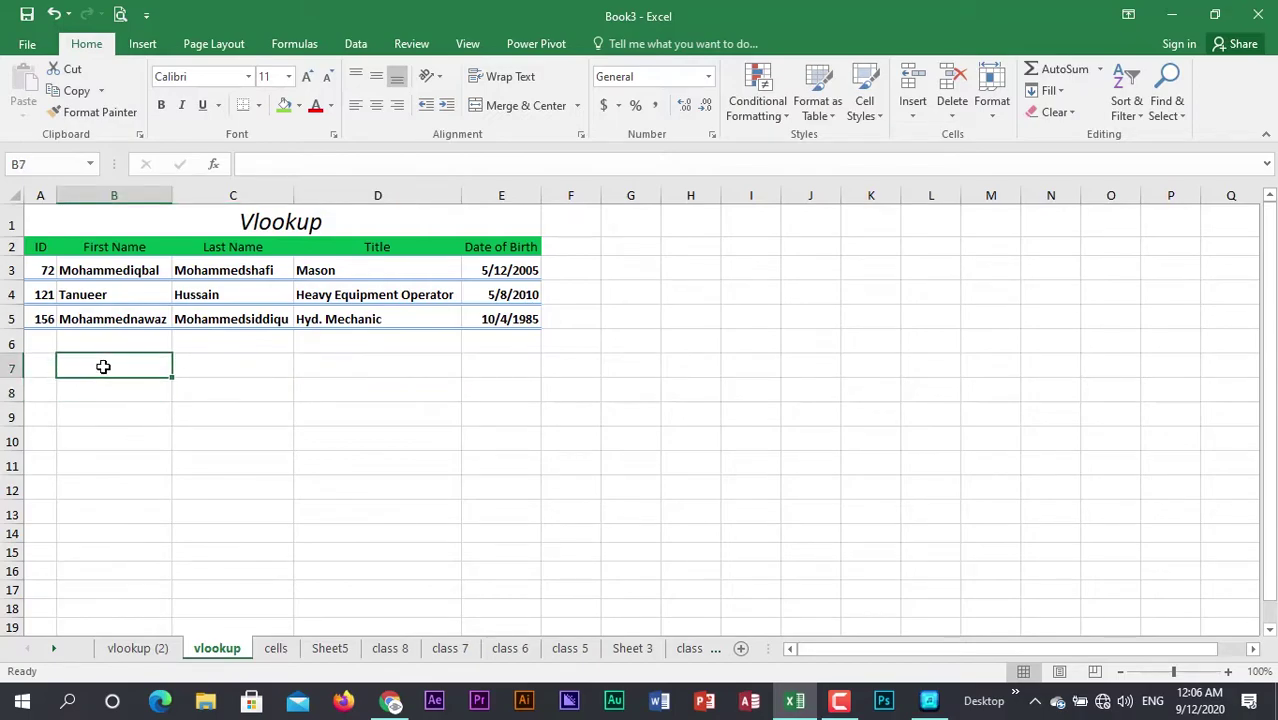
pyautogui.write('=')
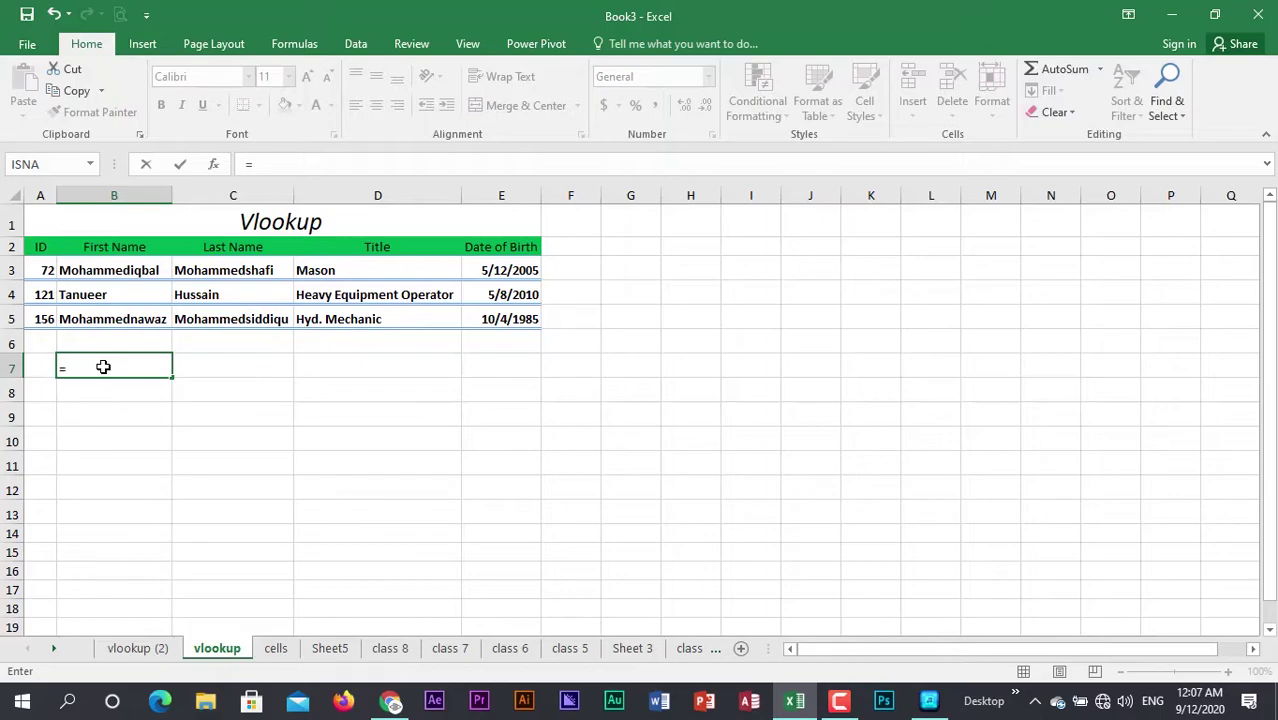
pyautogui.write('vlookup')
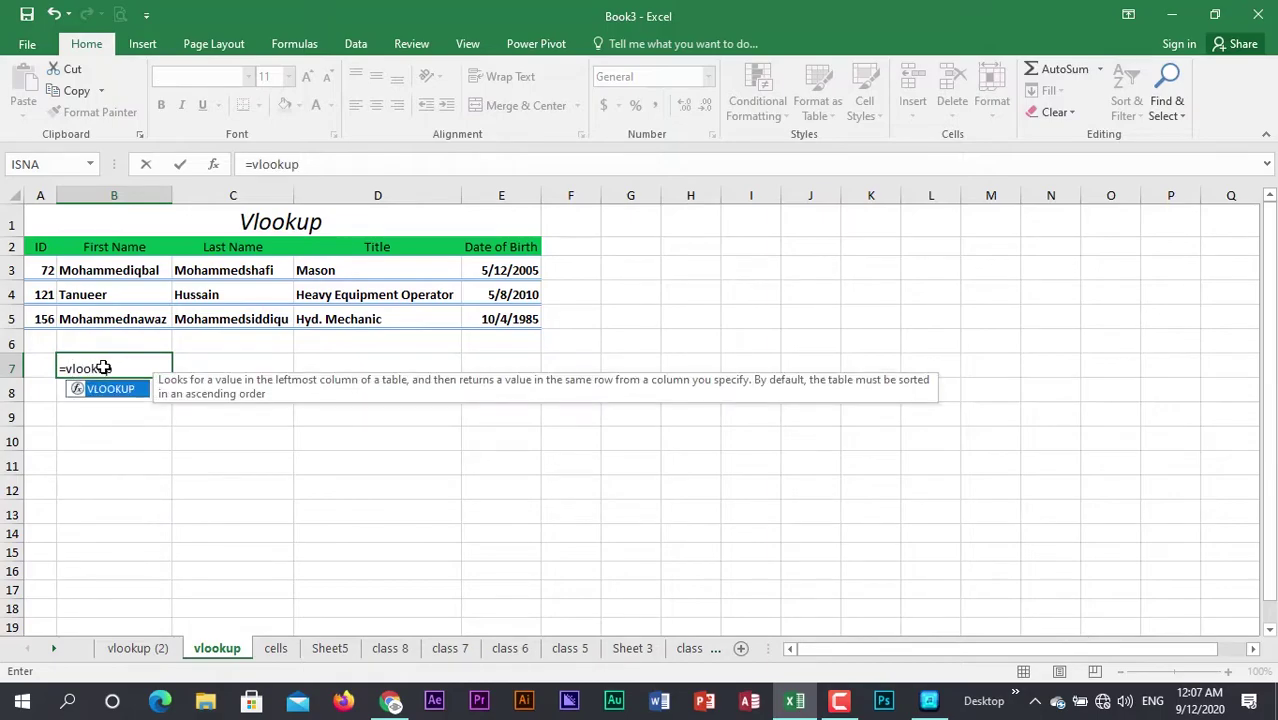
pyautogui.write('(')
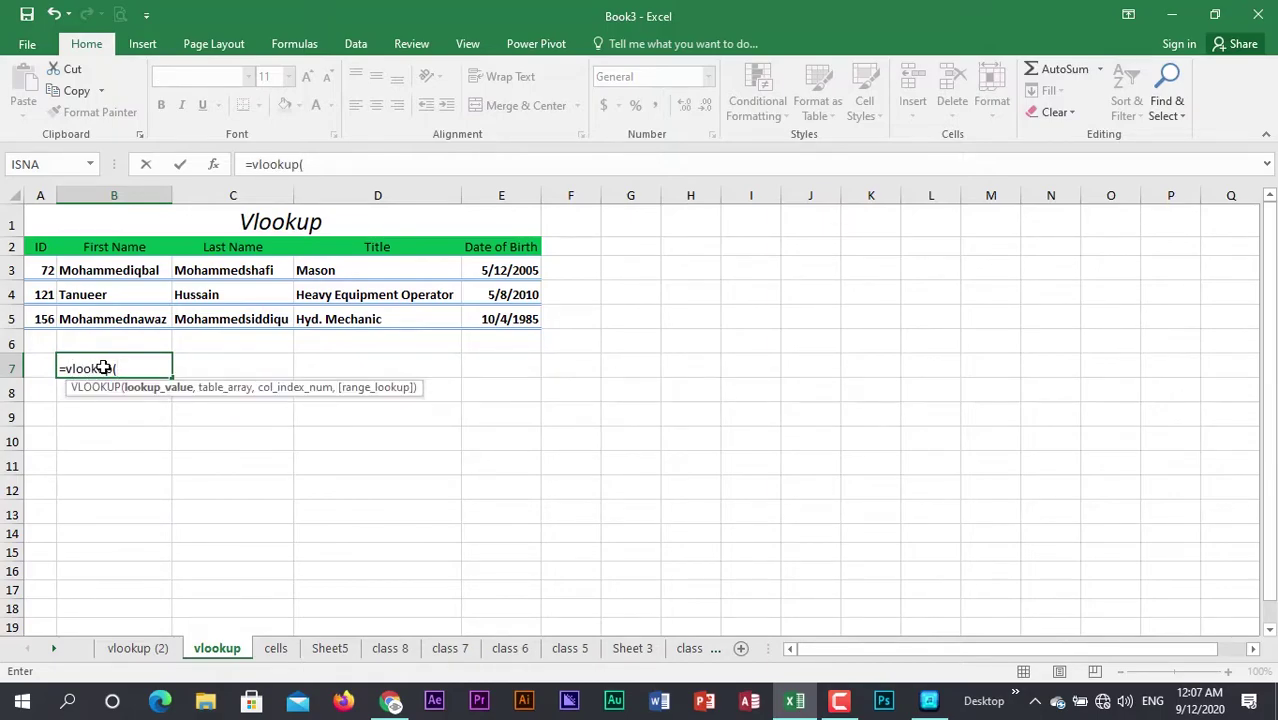
pyautogui.write('b4')
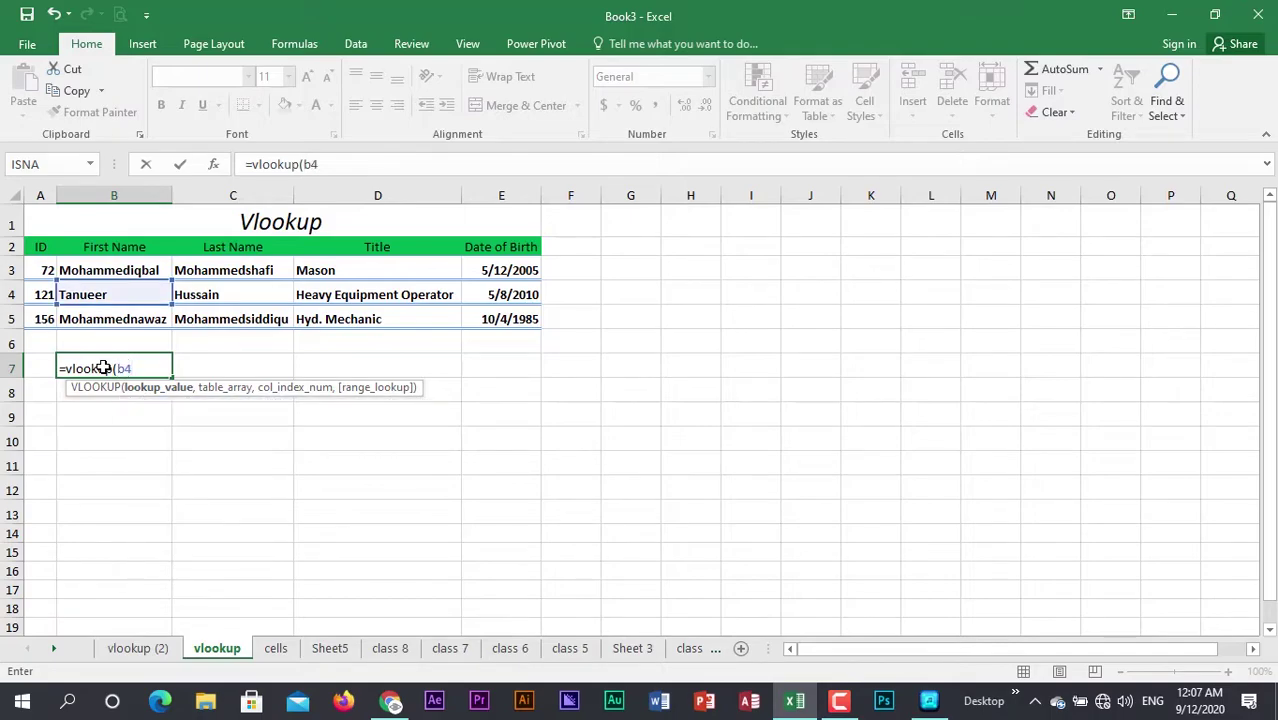
pyautogui.write(',')
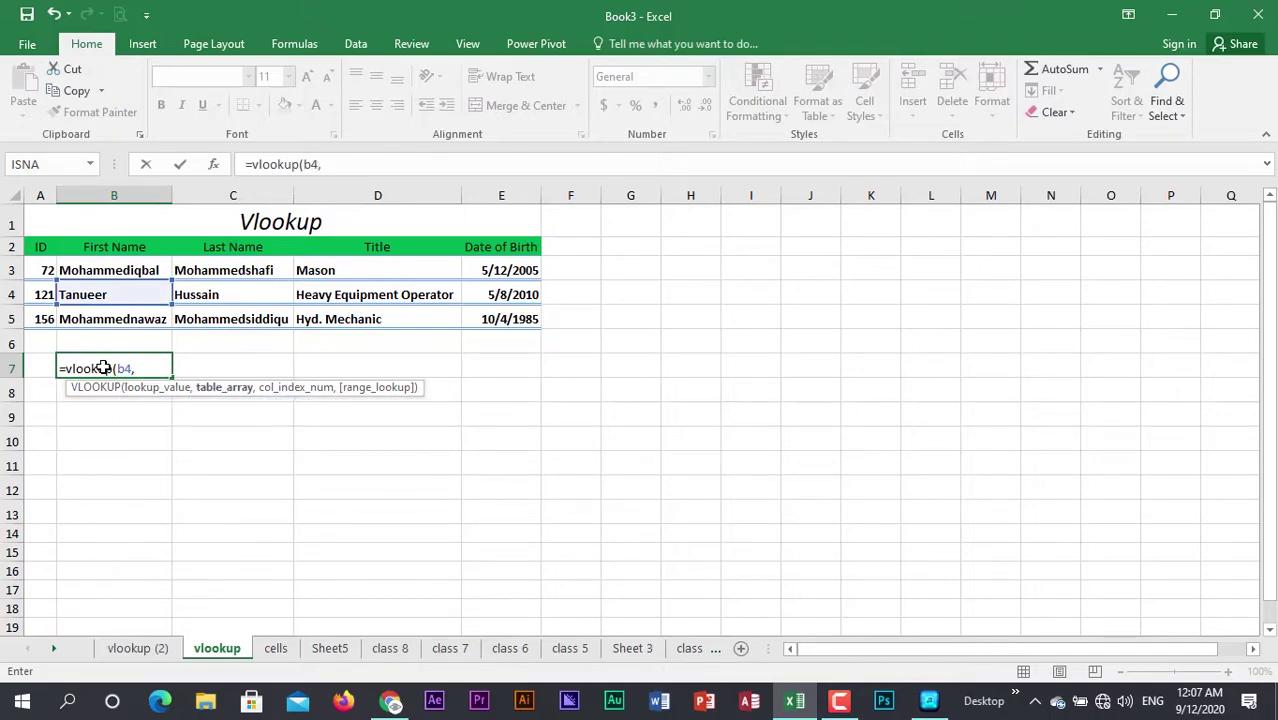
pyautogui.write(' b3')
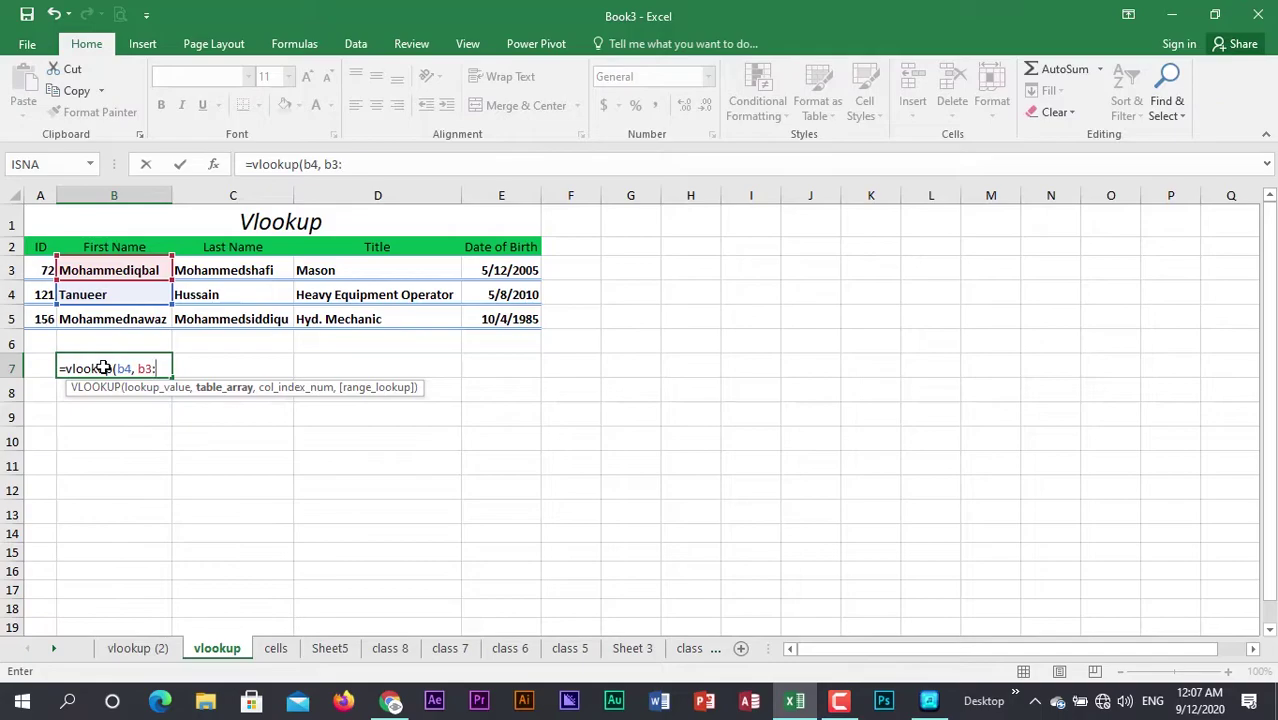
pyautogui.write(':')
pyautogui.moveTo(106, 270); pyautogui.dragTo(486, 318)
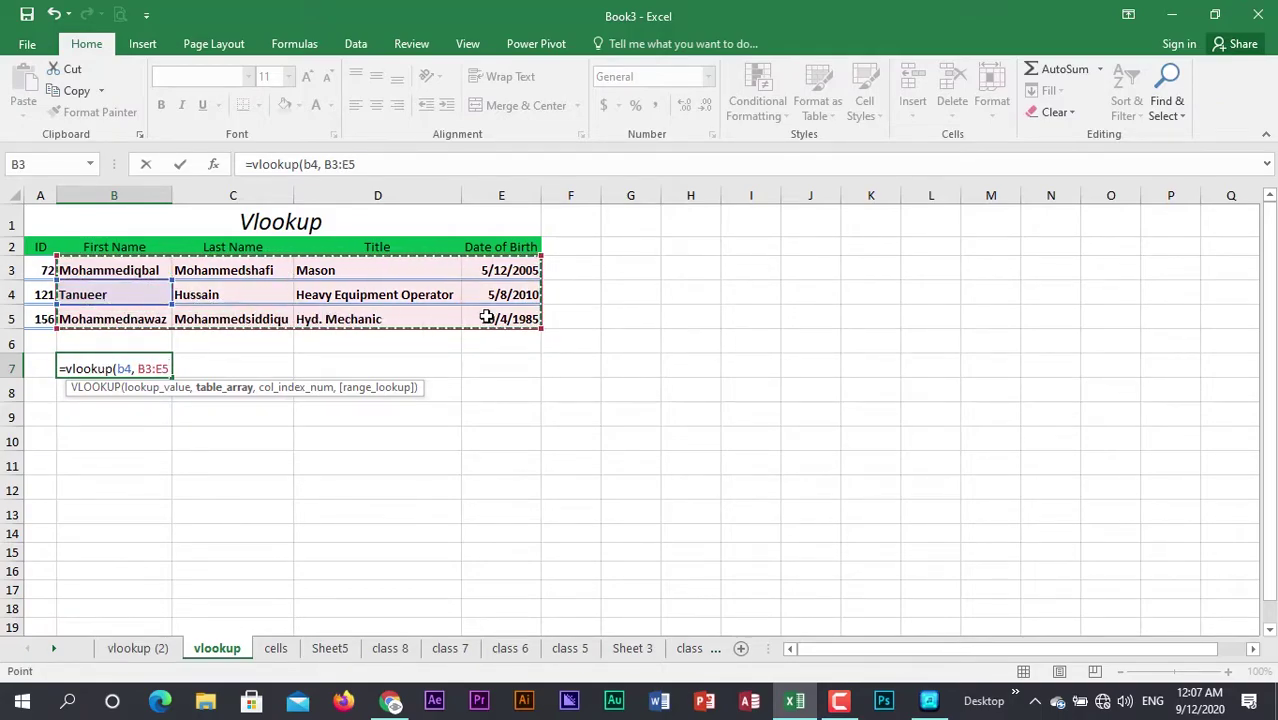
pyautogui.write(',')
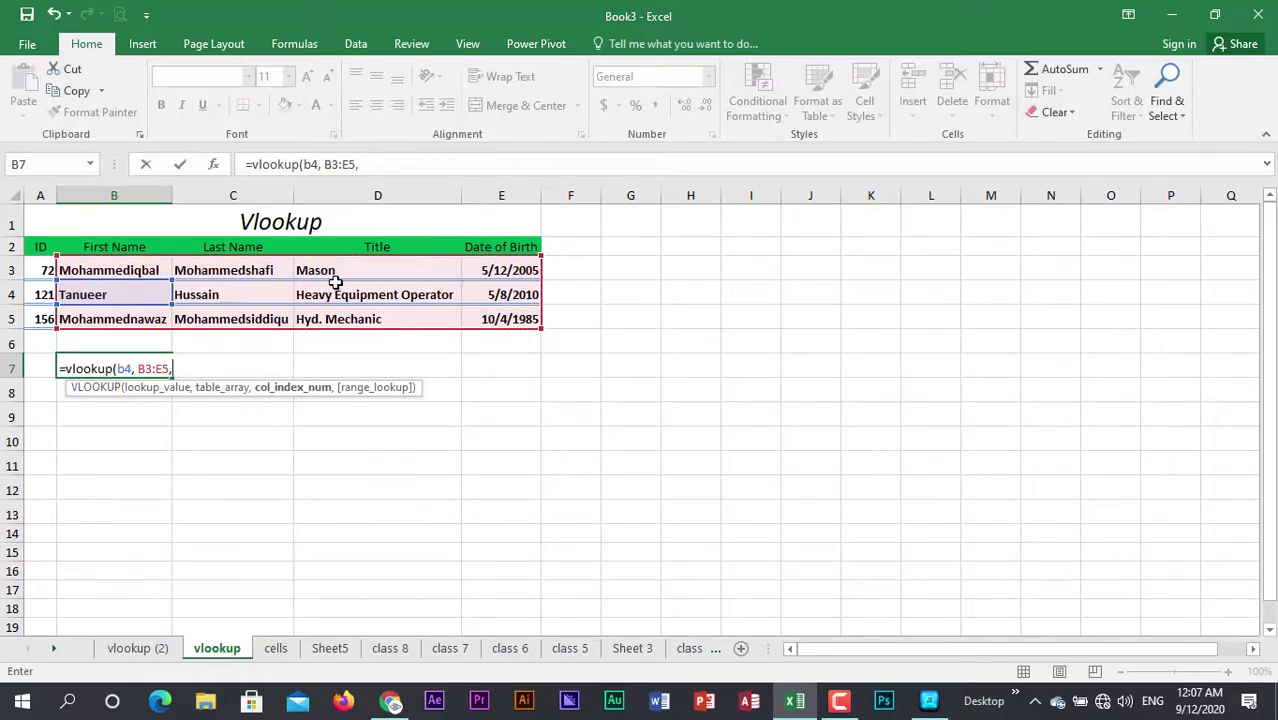
pyautogui.write('4,f')
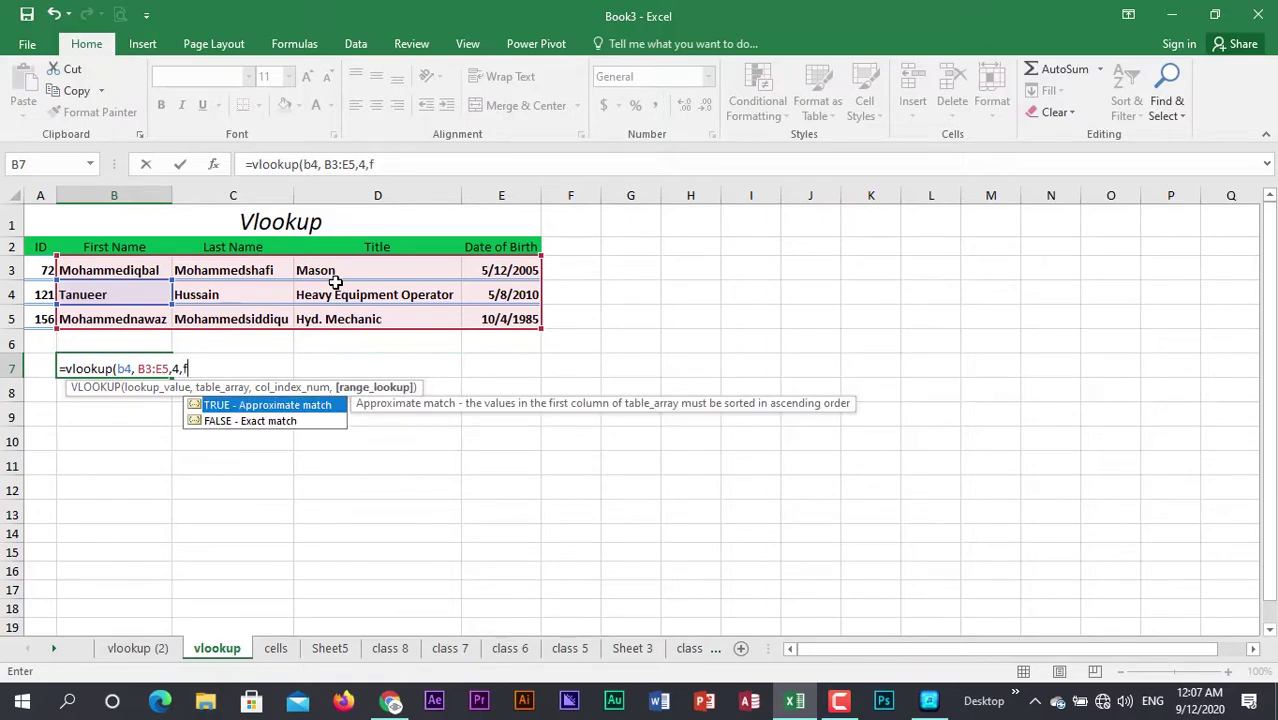
pyautogui.write('alse)')
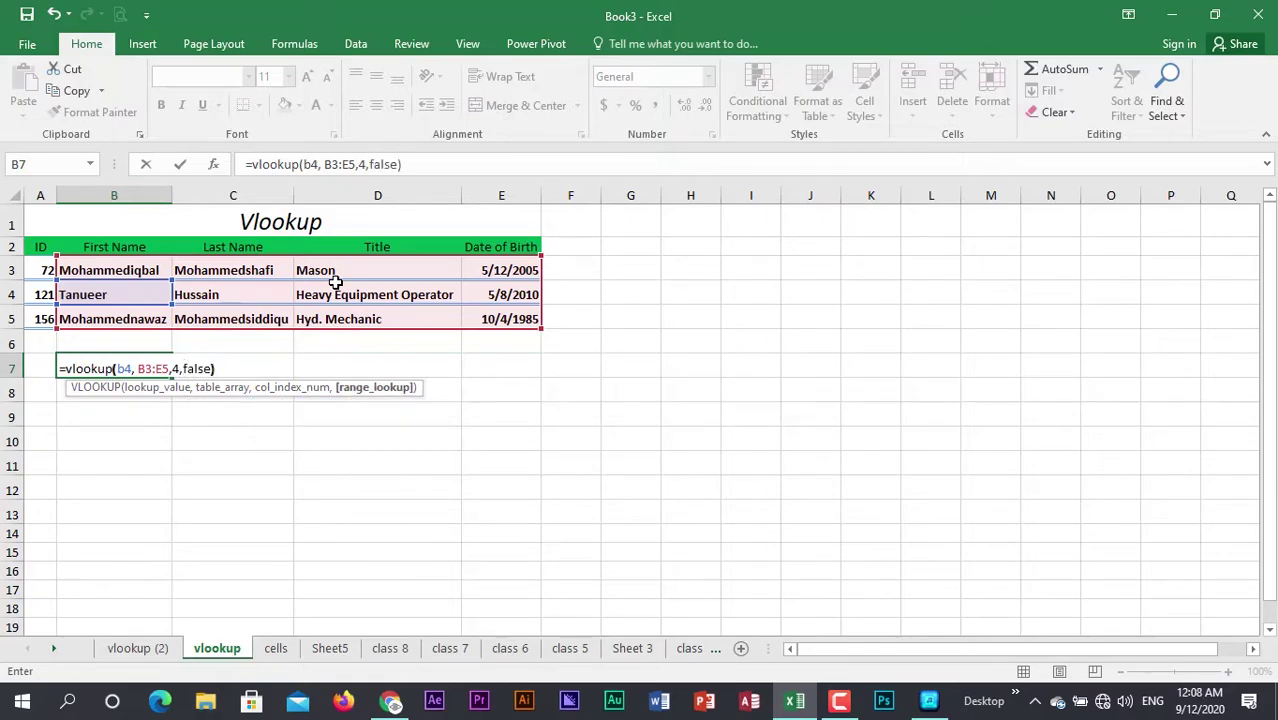
pyautogui.press('Return')
# Format cell B7 as a date using the 14-Mar-12 type
pyautogui.rightClick(153, 367)
pyautogui.click(203, 598)
pyautogui.click(38, 376)
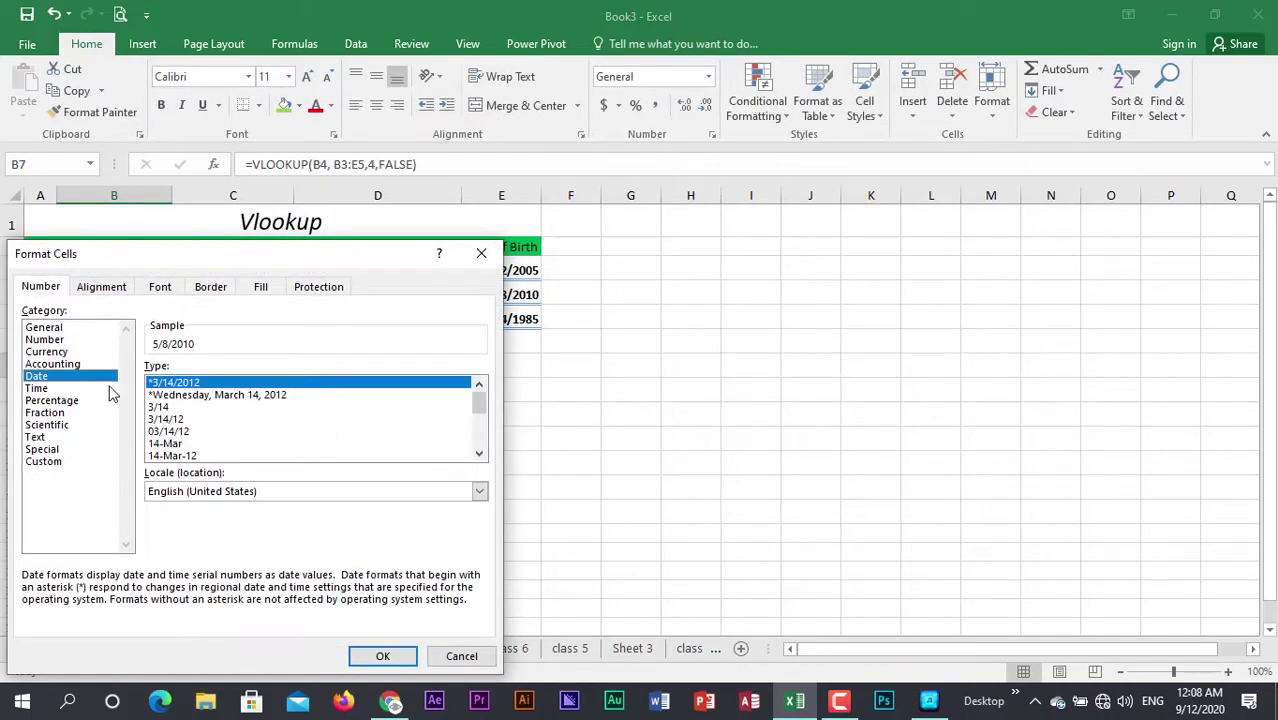
pyautogui.click(192, 456)
pyautogui.click(385, 656)
pyautogui.click(254, 420)
# Change the column index of the VLOOKUP formula in cell B7 to 1
pyautogui.click(148, 370)
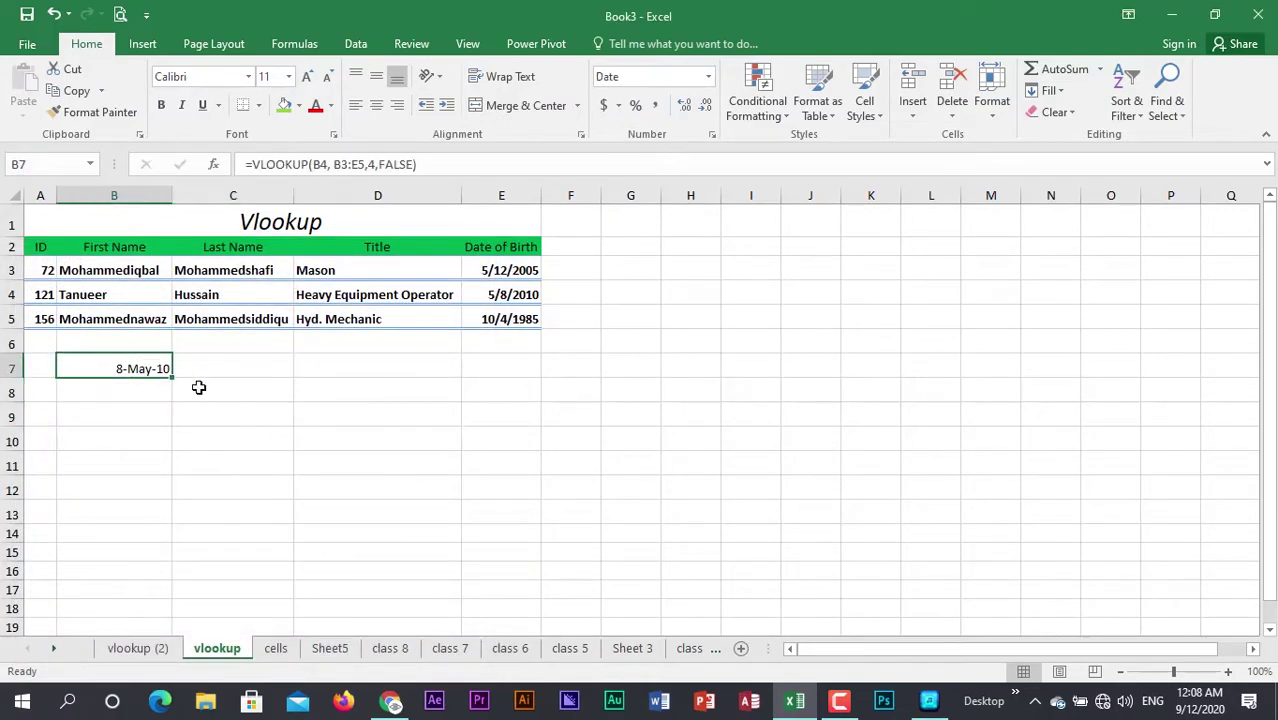
pyautogui.doubleClick(152, 364)
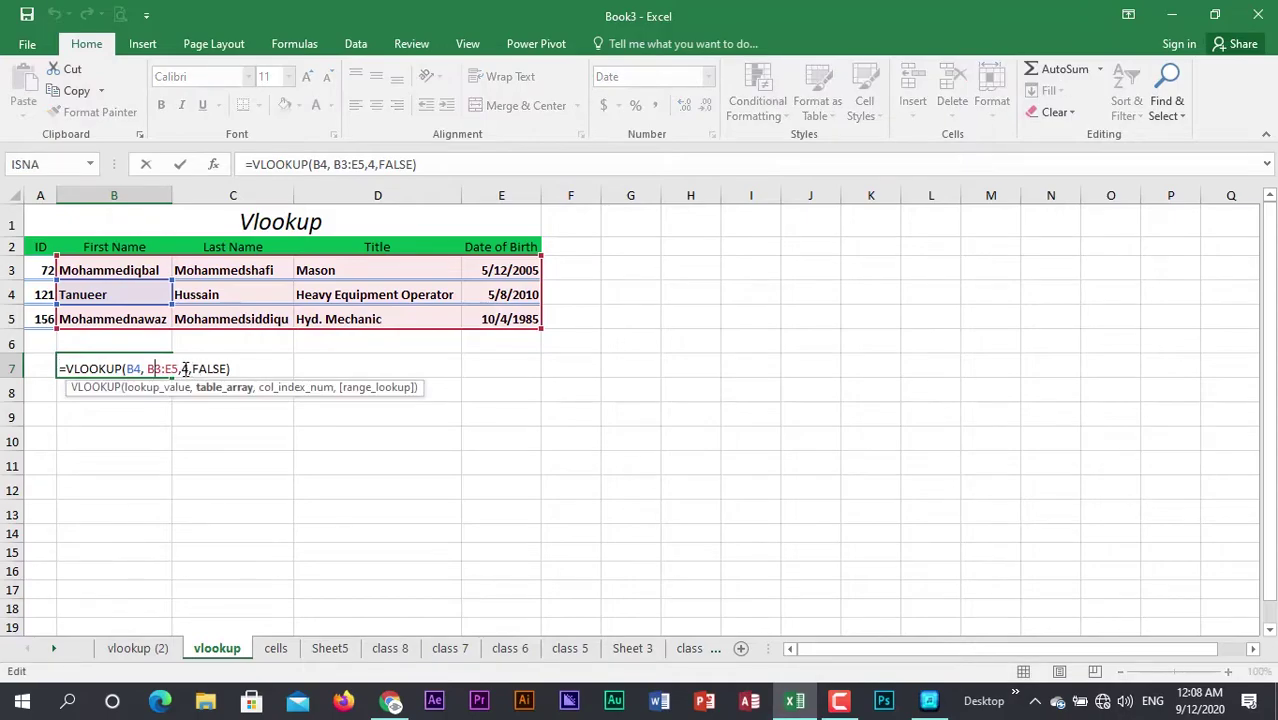
pyautogui.click(187, 368)
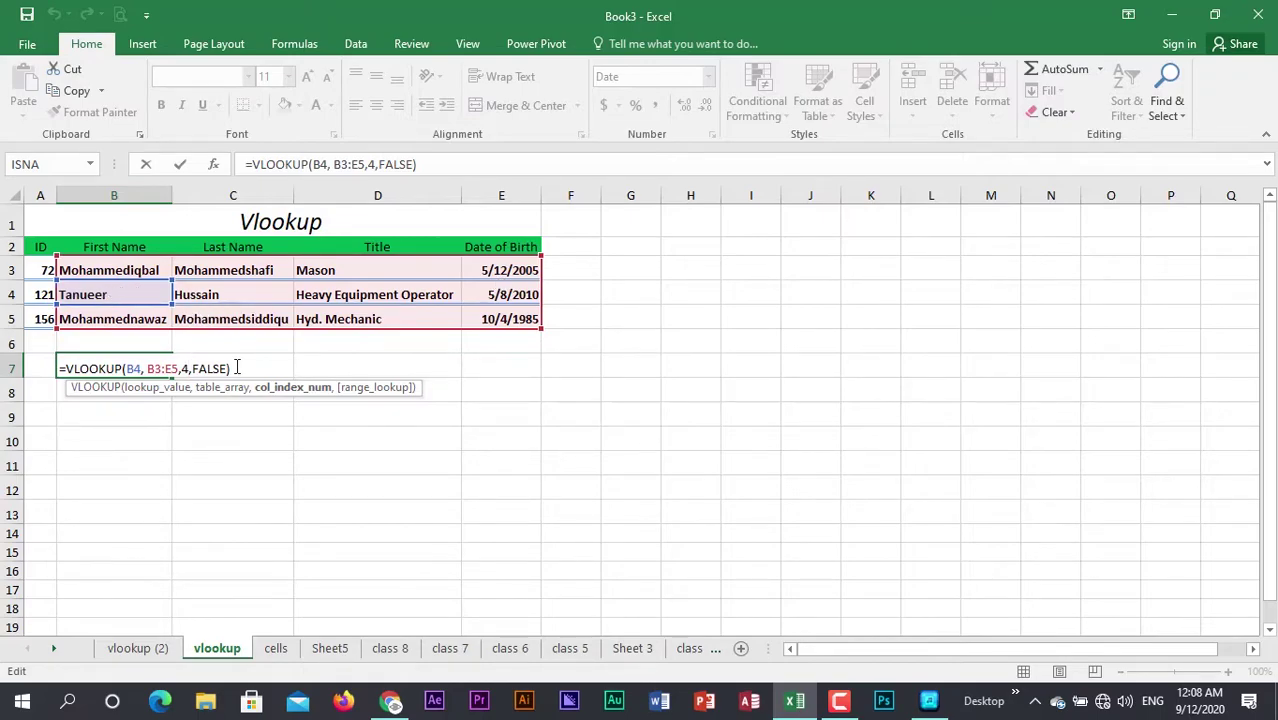
pyautogui.press('BackSpace')
pyautogui.write('1')
pyautogui.press('Return')
# Change the column index of the VLOOKUP formula in cell B7 to 2
pyautogui.doubleClick(118, 368)
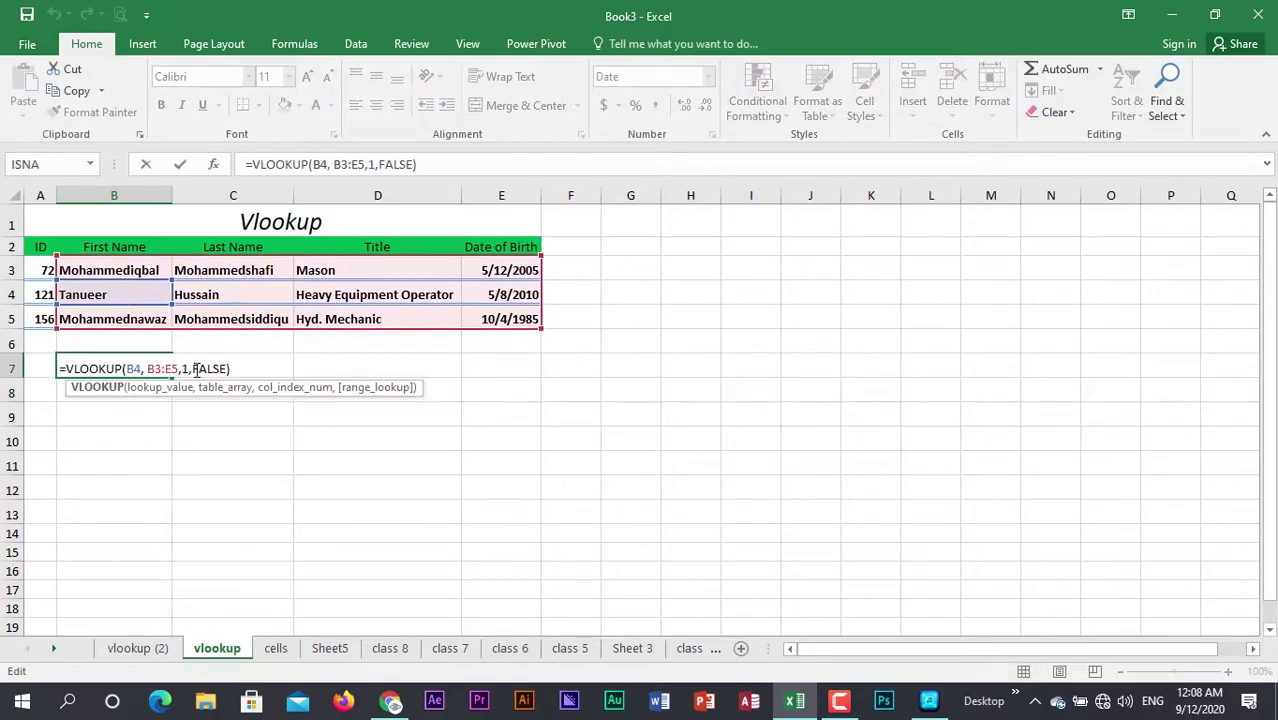
pyautogui.click(187, 369)
pyautogui.press('BackSpace')
pyautogui.write('2')
pyautogui.press('Return')
pyautogui.click(120, 368)
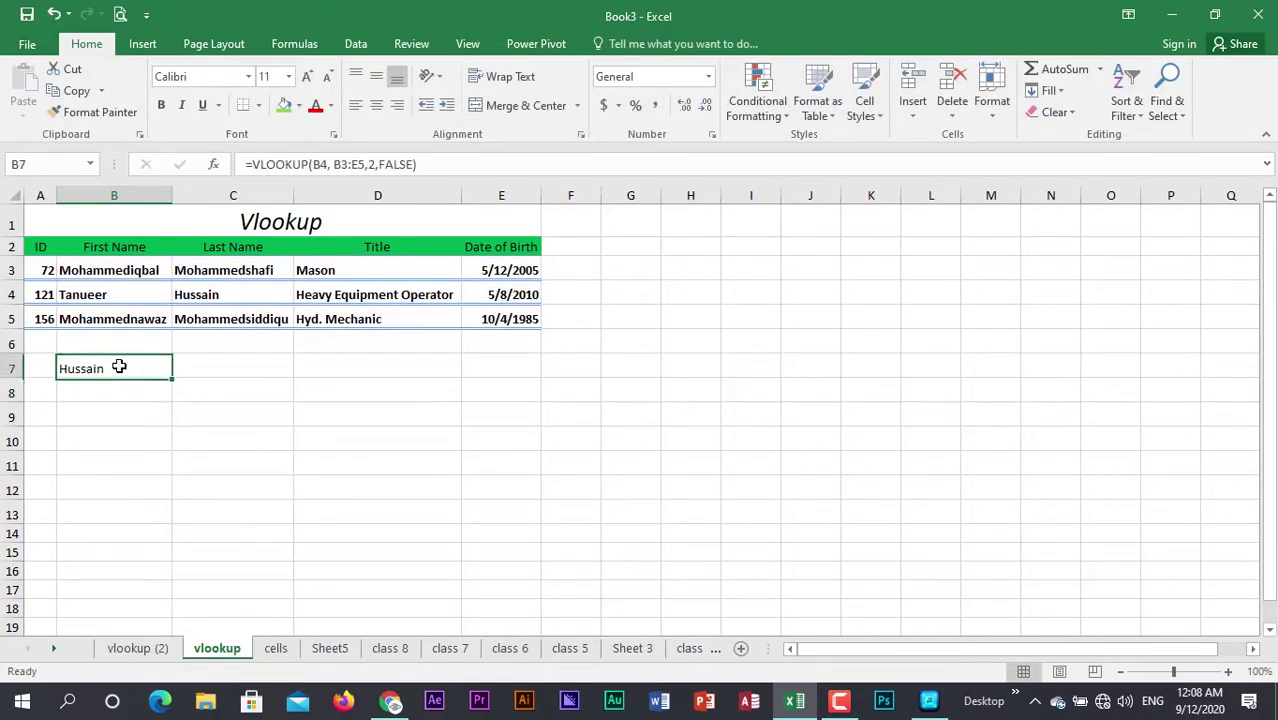
# Change the column index of the VLOOKUP formula in cell B7 to 3
pyautogui.doubleClick(120, 368)
pyautogui.write('3')
pyautogui.press('Return')
pyautogui.click(168, 368)
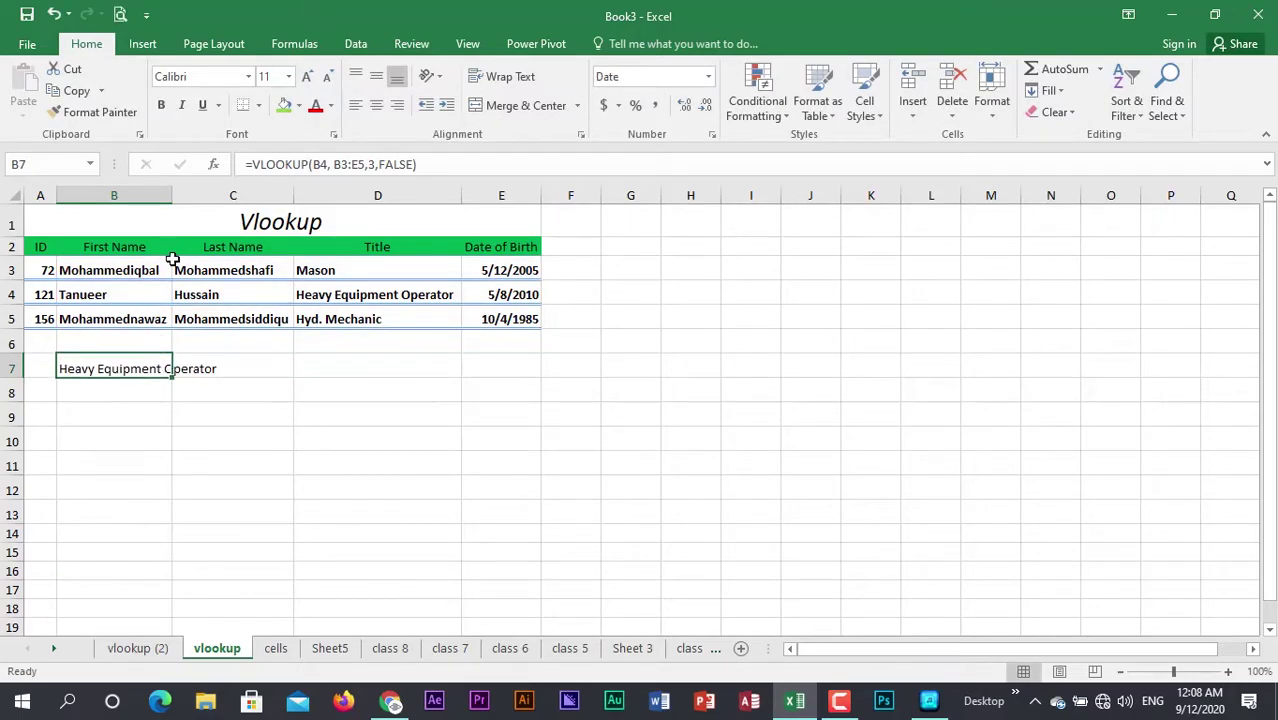
# Set the column index of the VLOOKUP formula in B7 to 4 and compare its result with cell E4
pyautogui.doubleClick(126, 368)
pyautogui.click(187, 368)
pyautogui.press('BackSpace')
pyautogui.write('4')
pyautogui.press('Return')
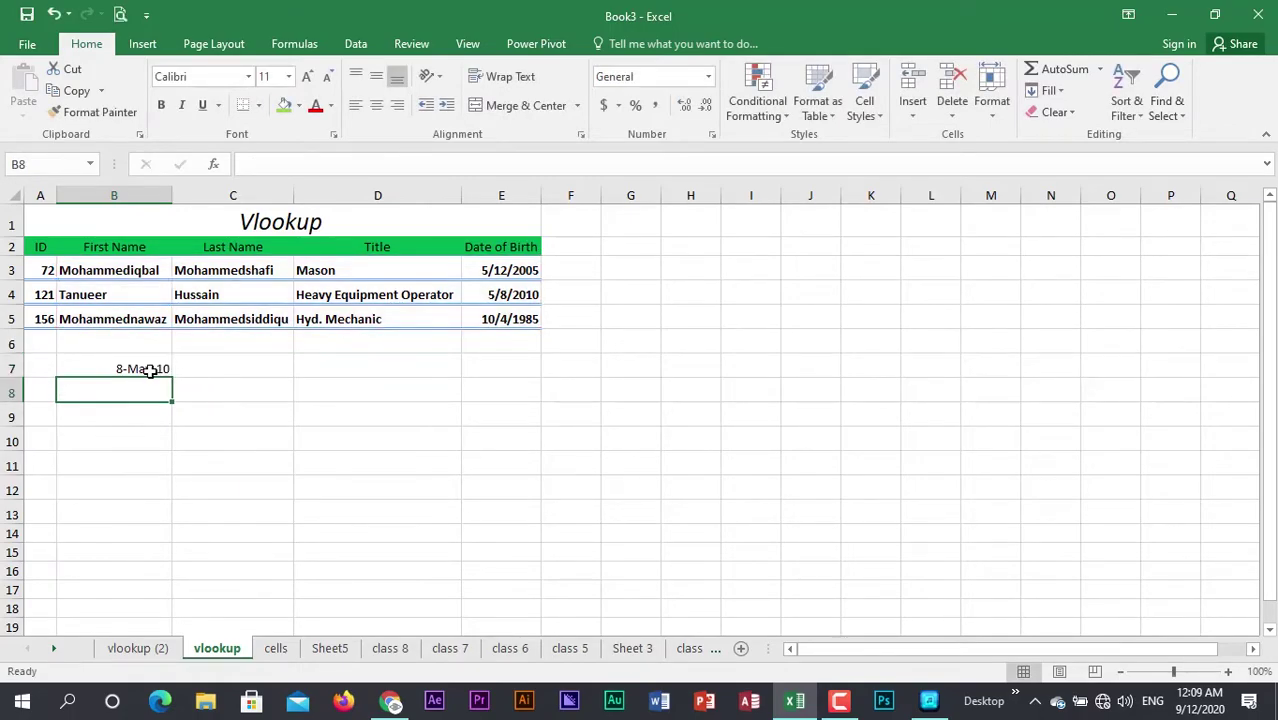
pyautogui.click(150, 370)
pyautogui.click(522, 296)
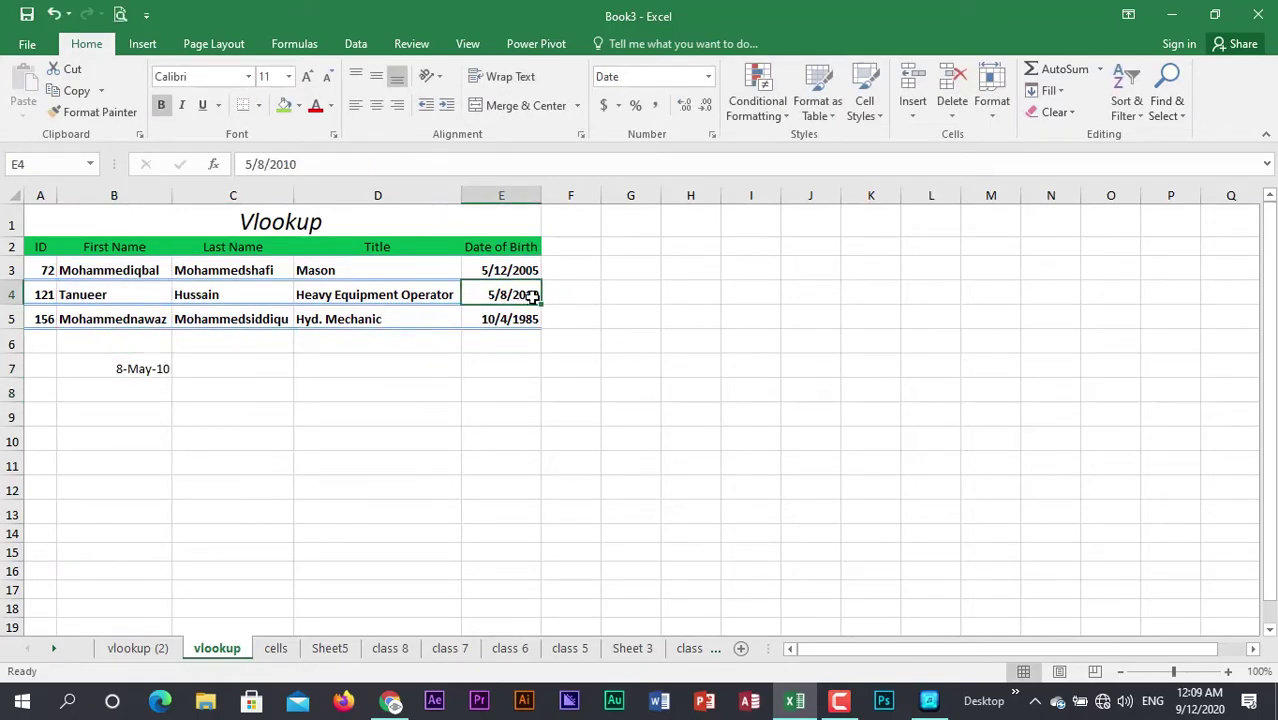
pyautogui.click(137, 372)
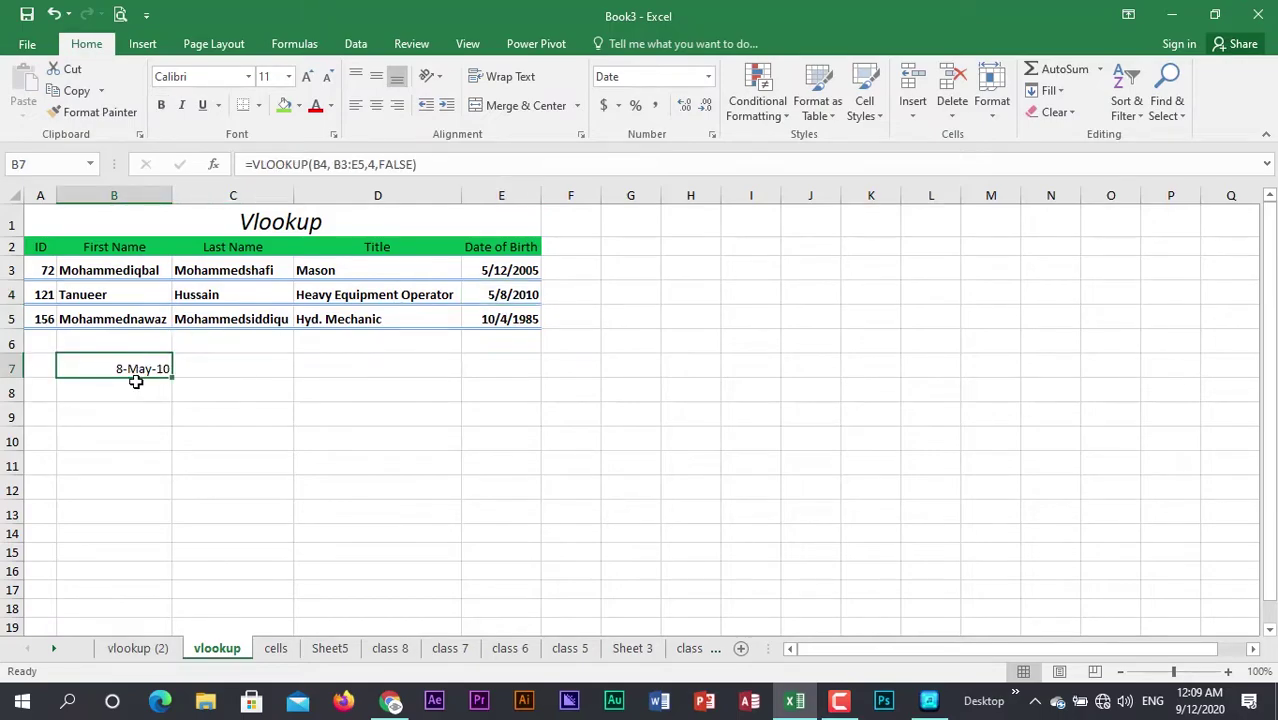
pyautogui.click(113, 395)
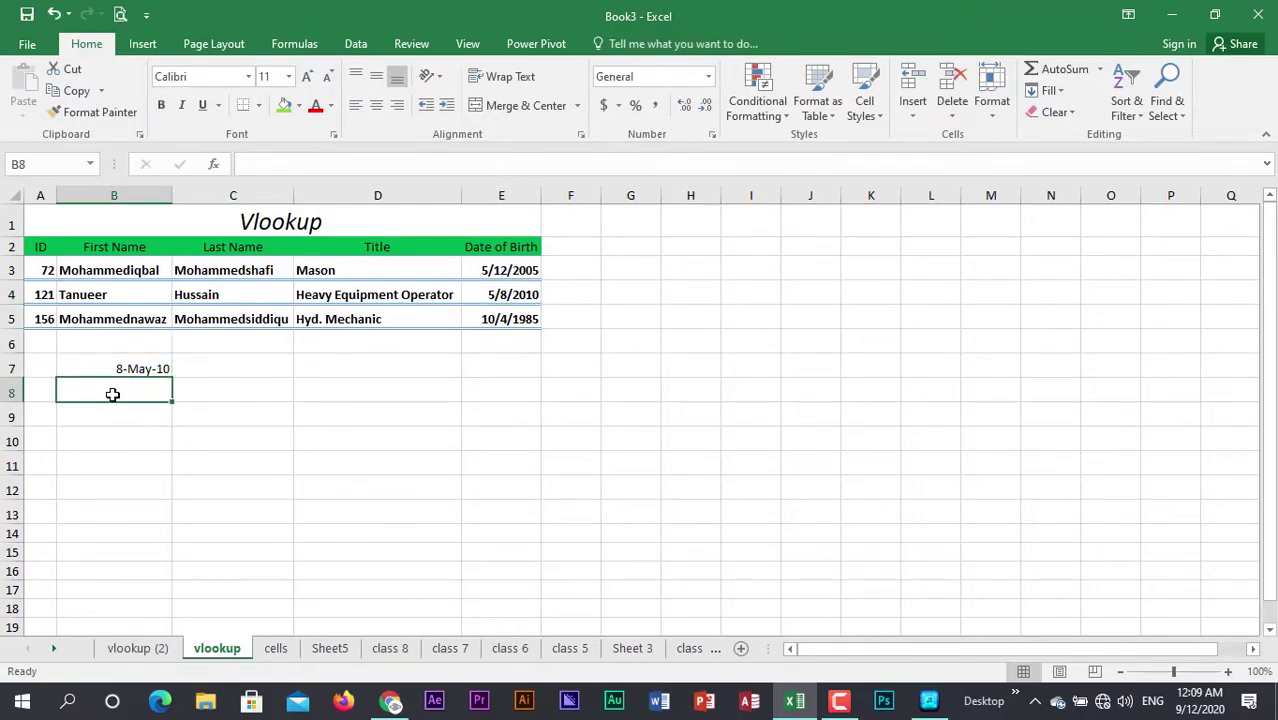
pyautogui.click(152, 646)
pyautogui.click(222, 648)
pyautogui.click(148, 368)
pyautogui.moveTo(143, 381); pyautogui.dragTo(143, 389)
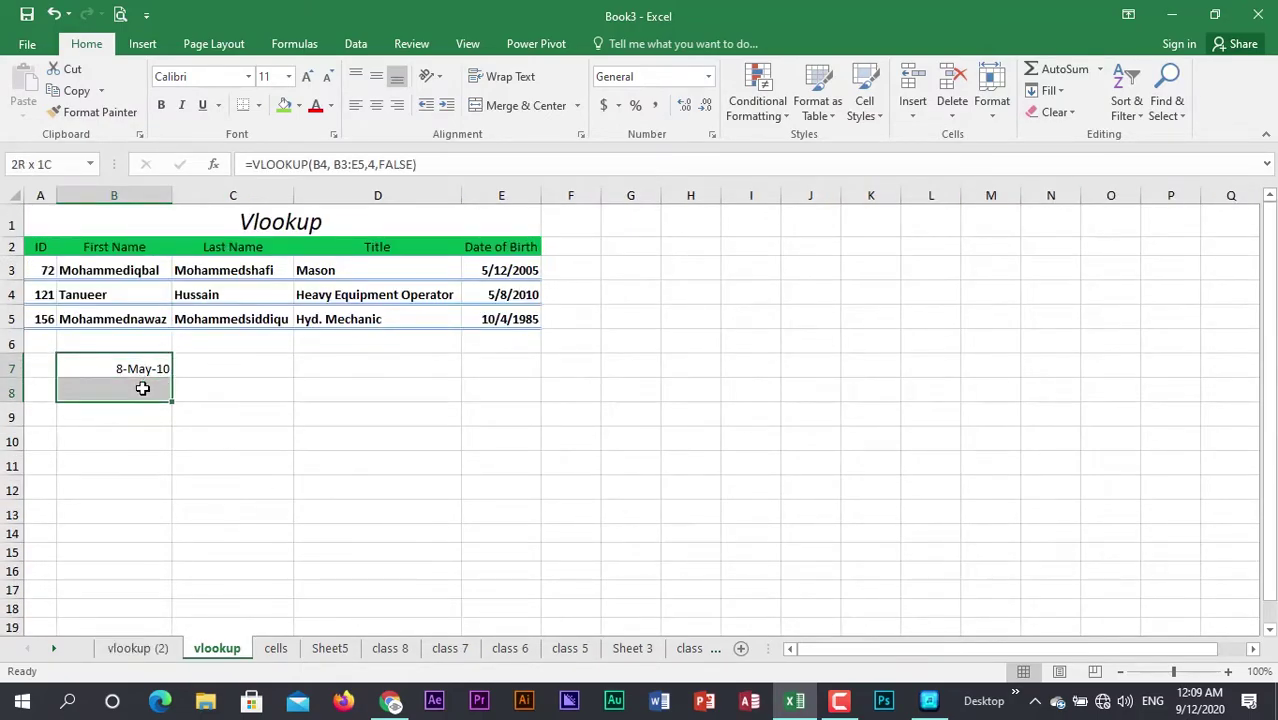
# In cell B8, enter a VLOOKUP formula that finds the ID from A3 as a literal number in B3:E5, returning column 2 with FALSE
pyautogui.click(142, 388)
pyautogui.write('=vlookup')
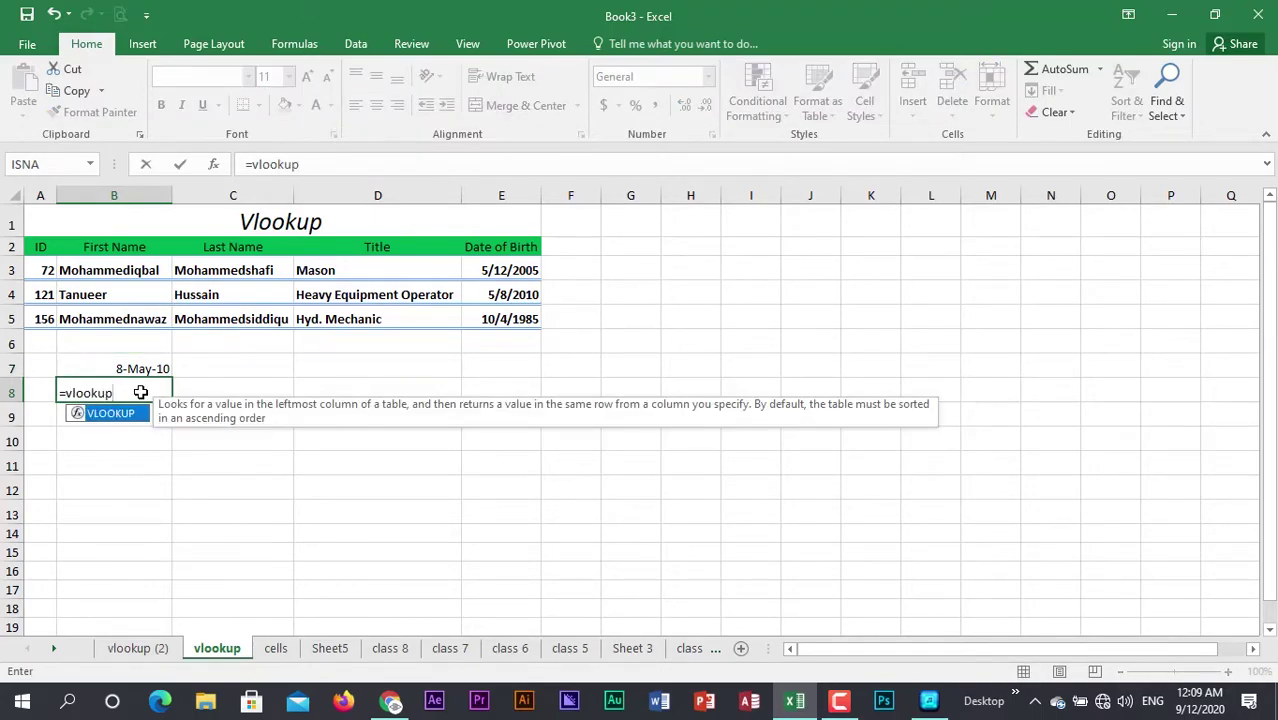
pyautogui.write('(')
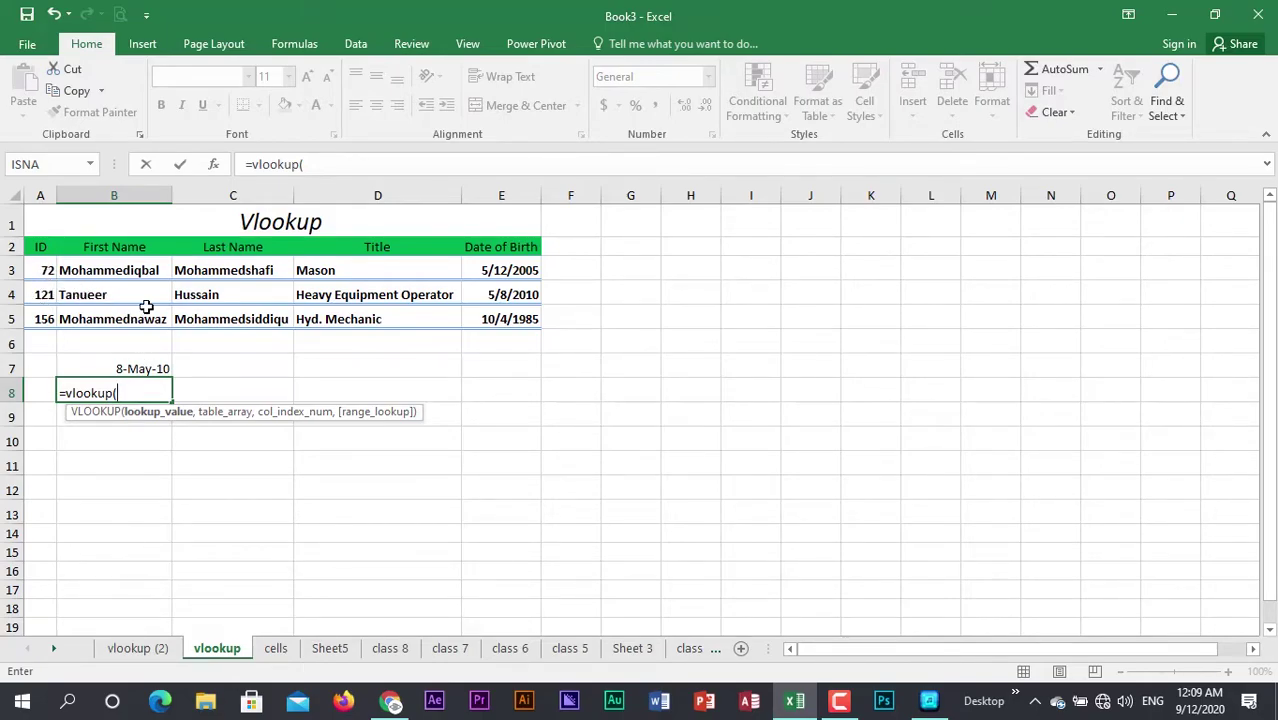
pyautogui.write('2,')
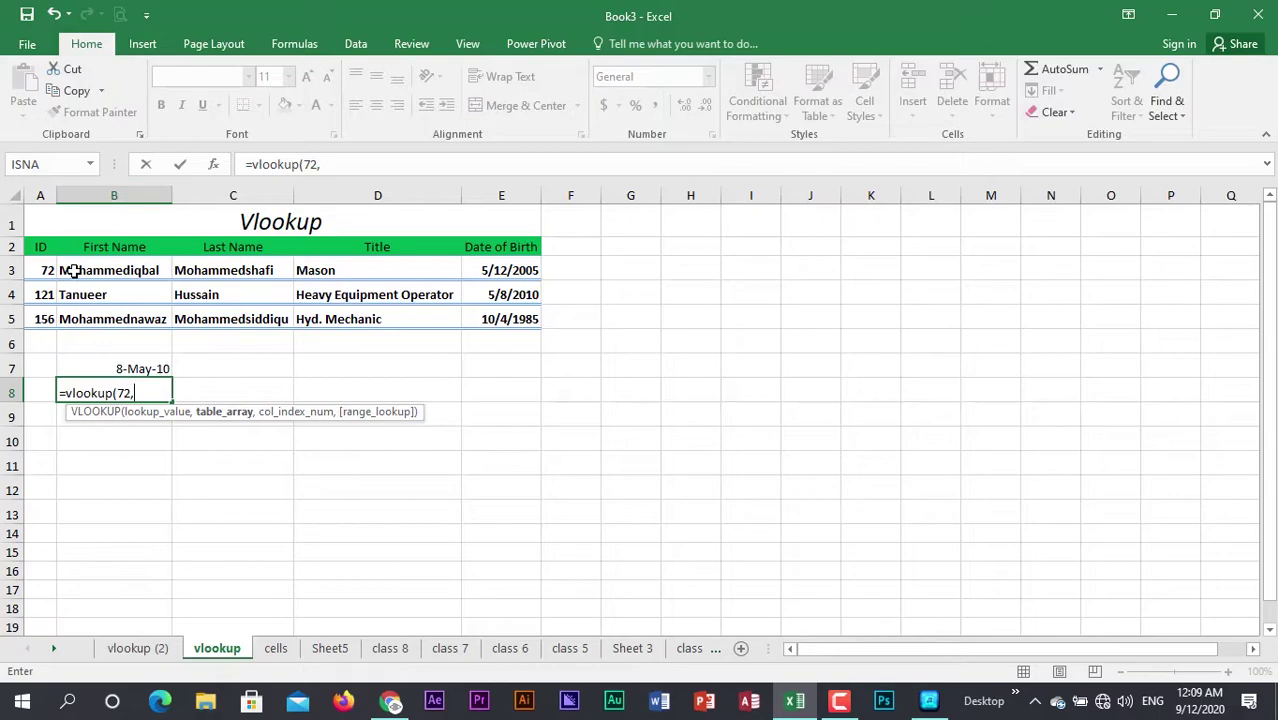
pyautogui.moveTo(75, 270); pyautogui.dragTo(520, 318)
pyautogui.write(',2,t')
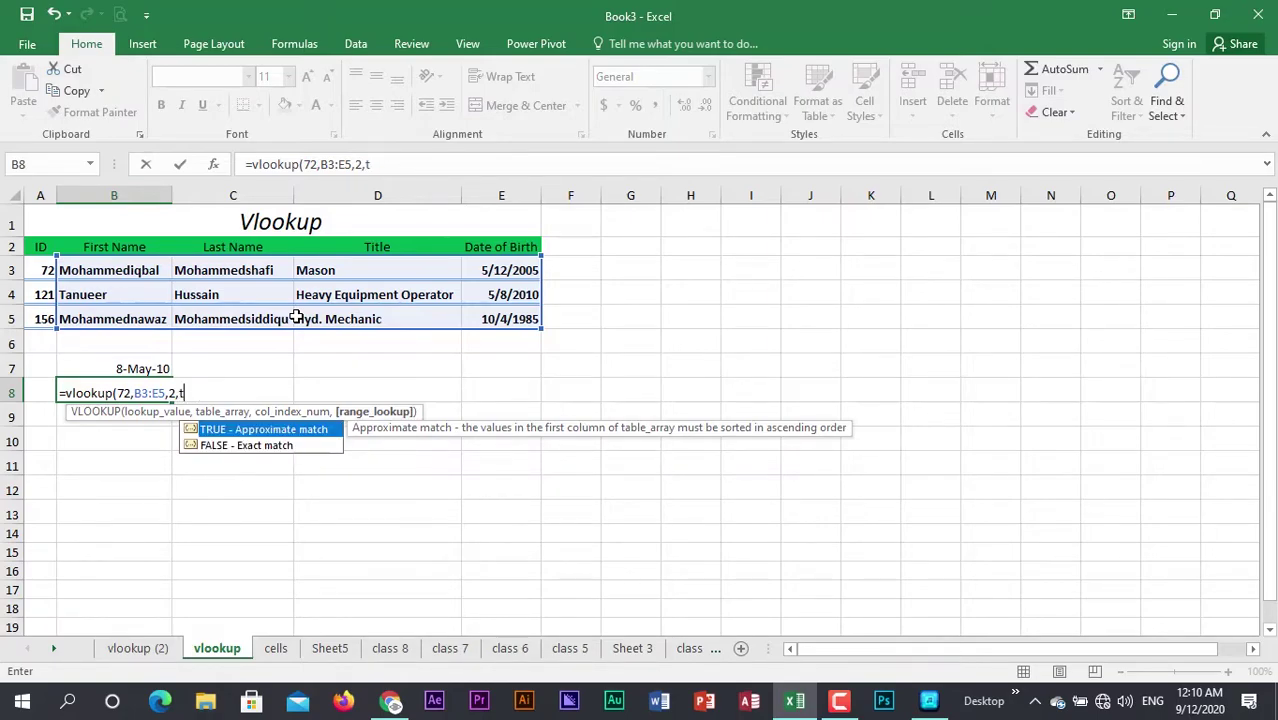
pyautogui.press('BackSpace')
pyautogui.write('false)')
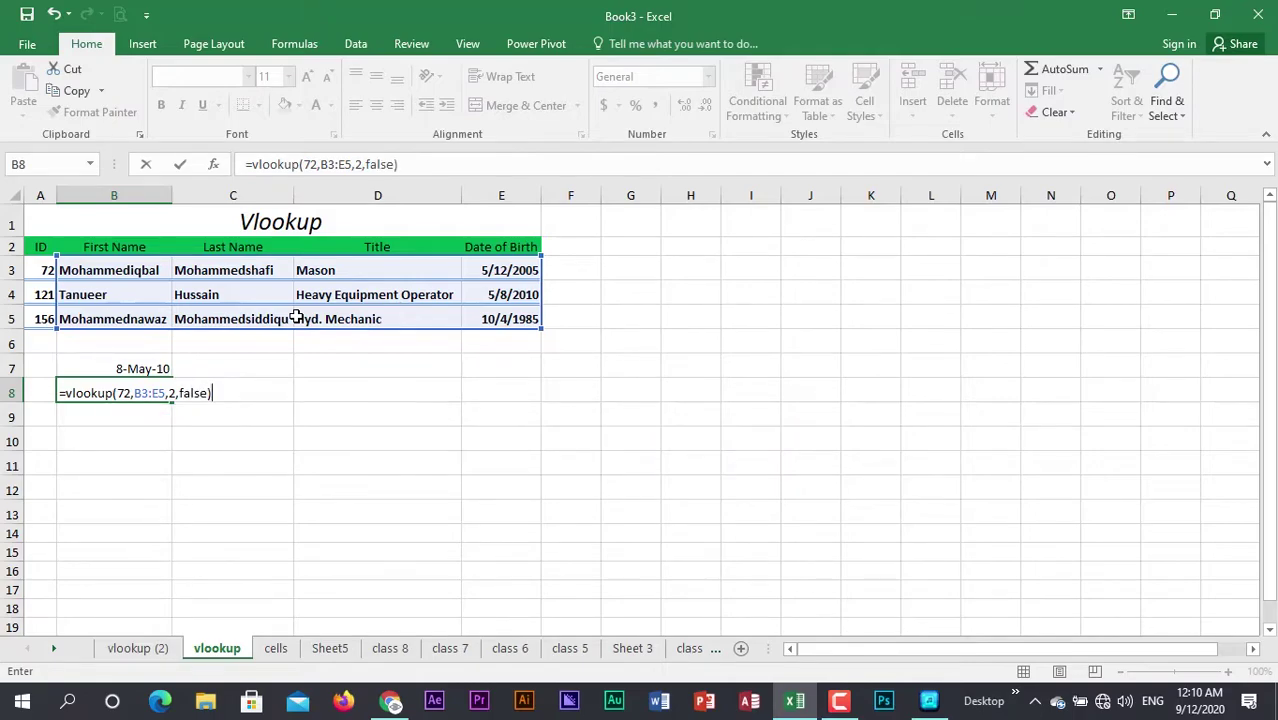
pyautogui.press('Return')
# Correct the table range in the B8 lookup formula to A3:E5 and review its arguments
pyautogui.doubleClick(164, 390)
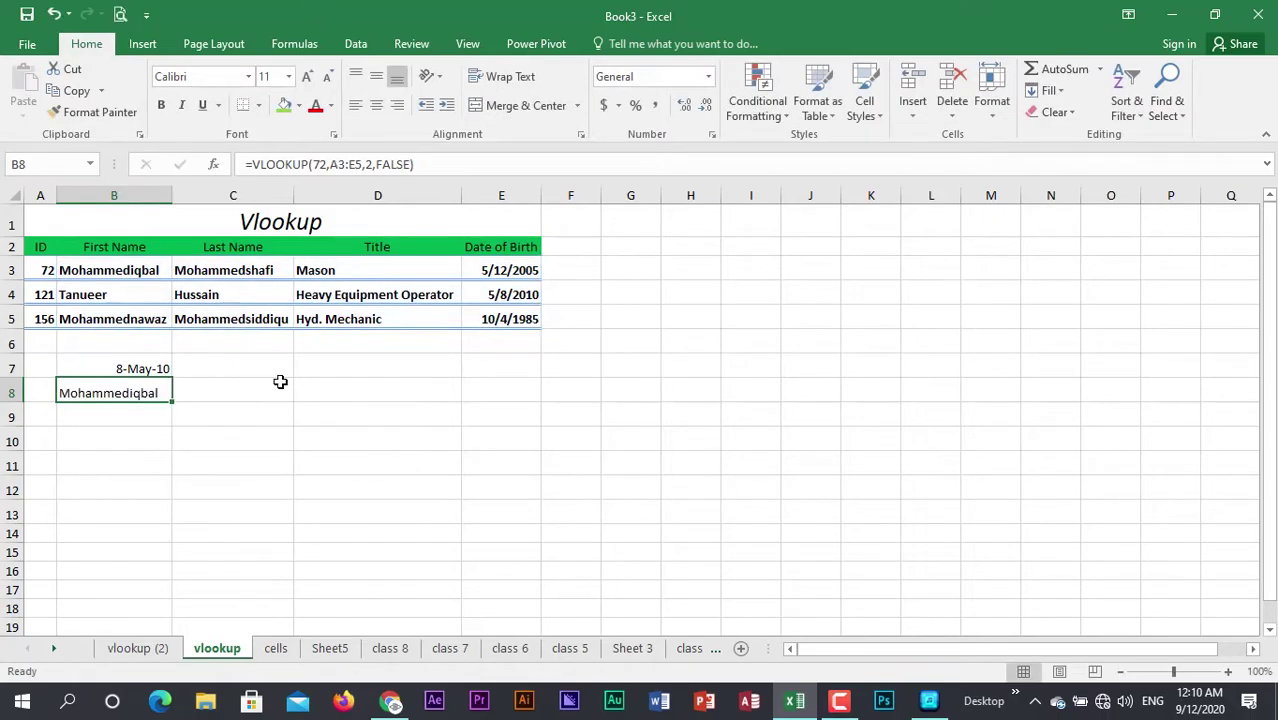
pyautogui.doubleClick(127, 394)
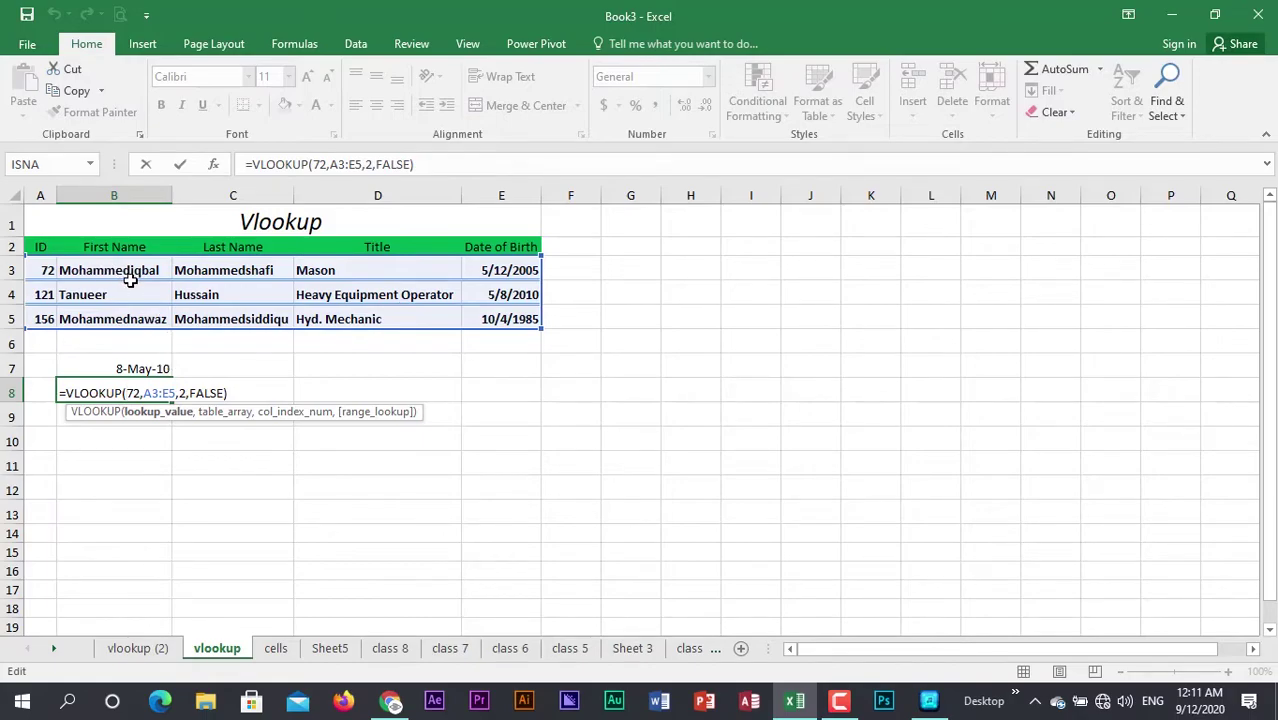
pyautogui.press('Return')
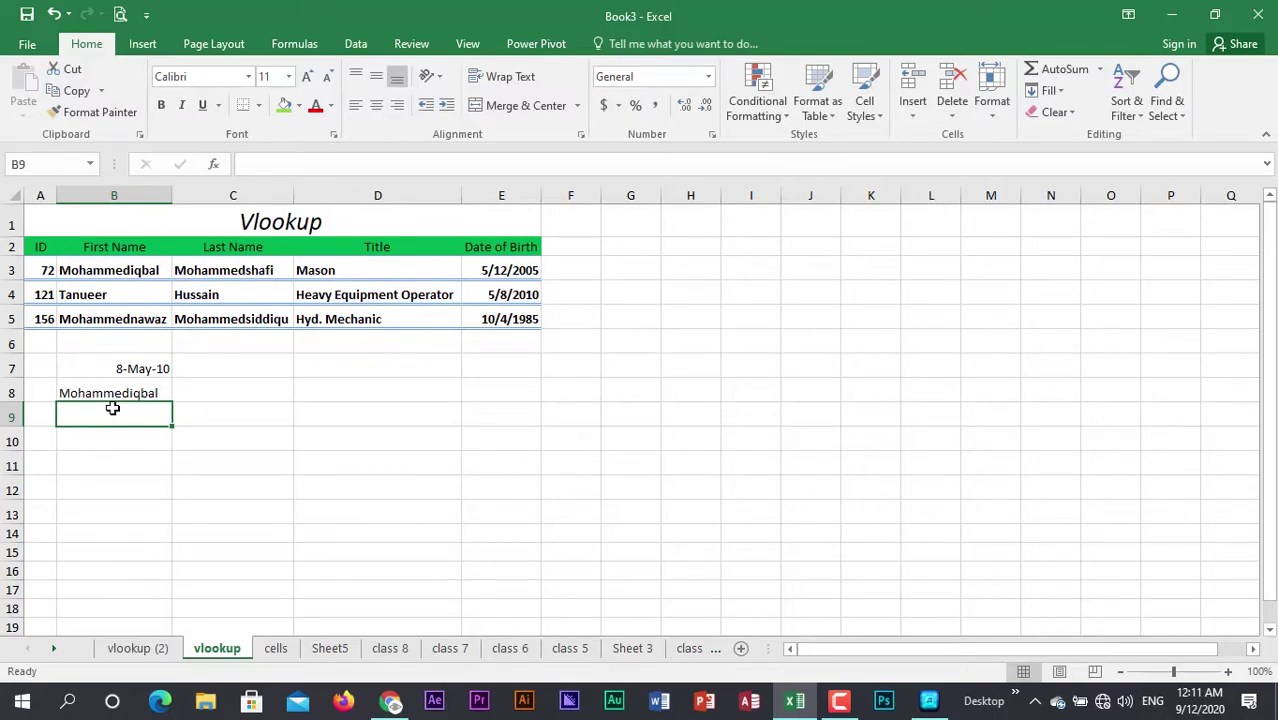
# In cell B9, start an IF formula testing a VLOOKUP of row 4's ID as a literal number in A3:E5, column 4, FALSE
pyautogui.write('=if')
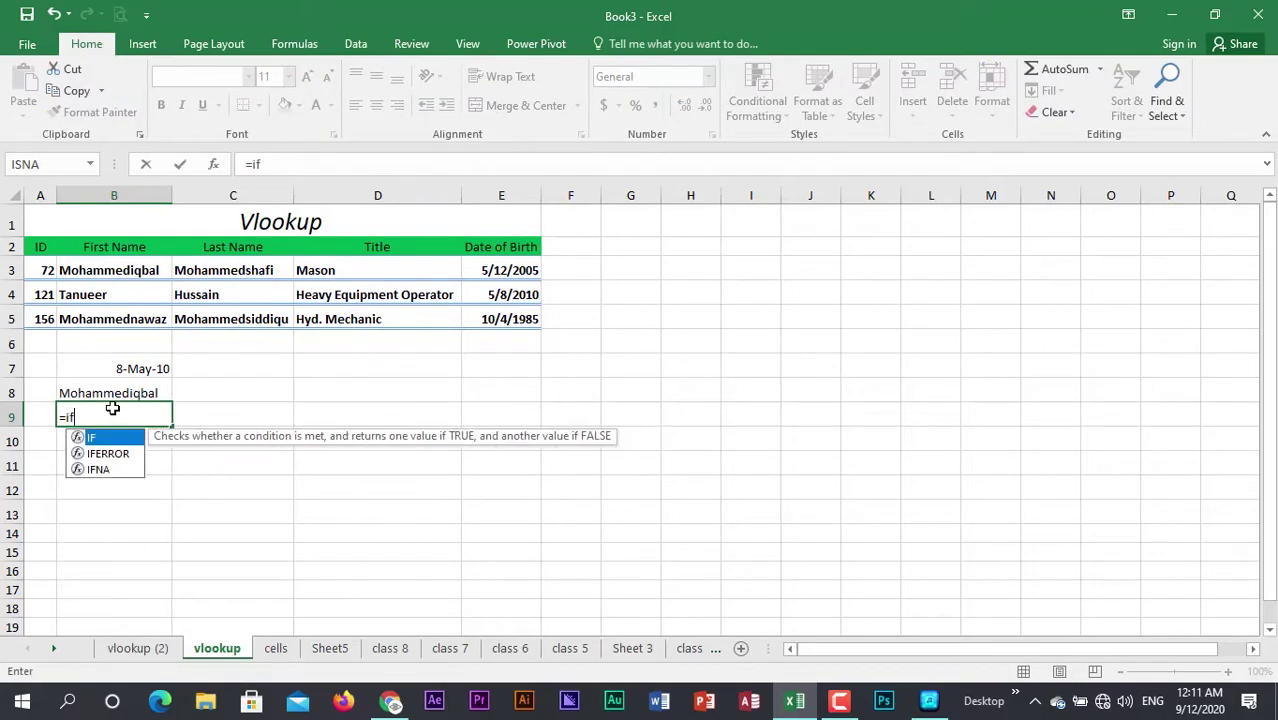
pyautogui.write('(vl')
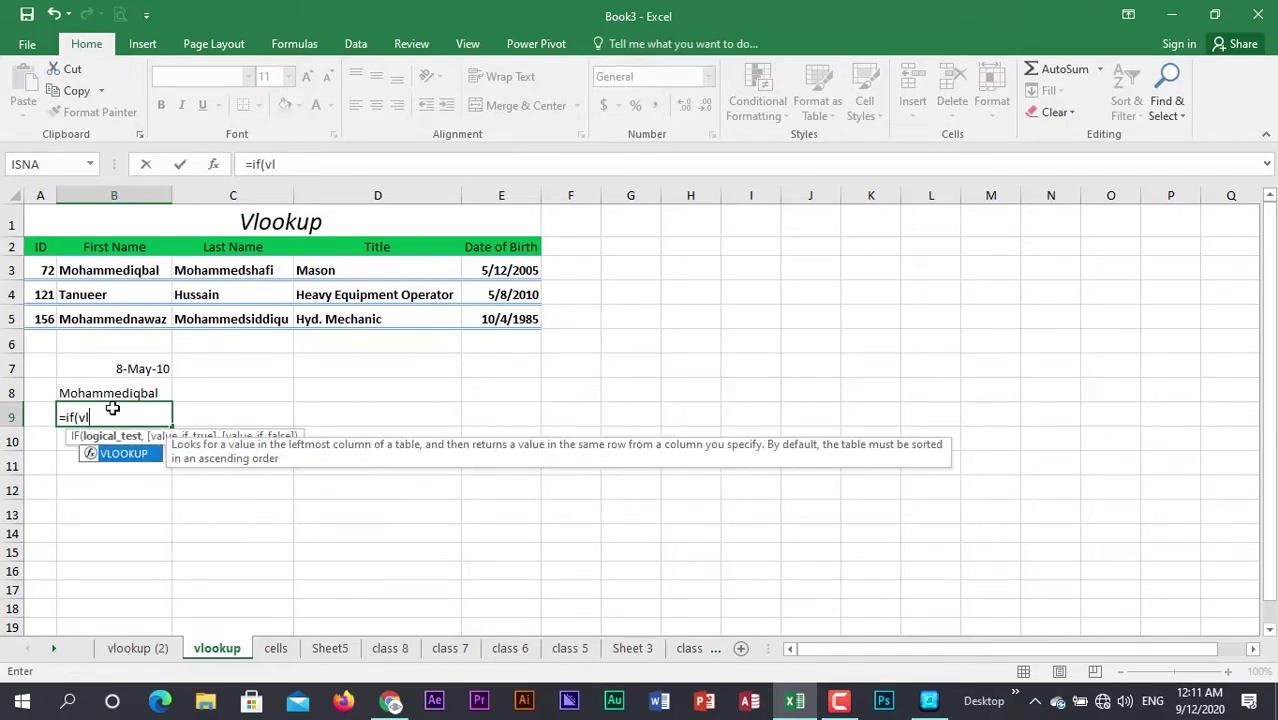
pyautogui.write('ookup(')
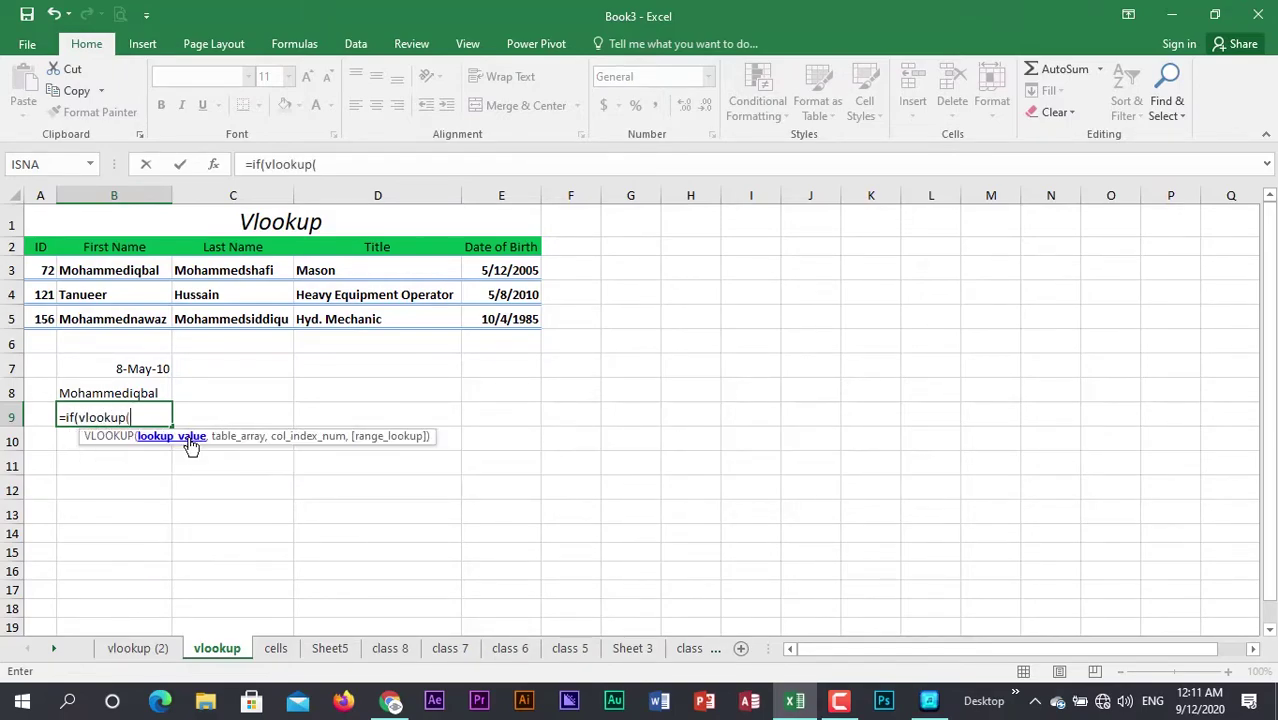
pyautogui.click(40, 294)
pyautogui.press('BackSpace')
pyautogui.press('BackSpace')
pyautogui.write('121,')
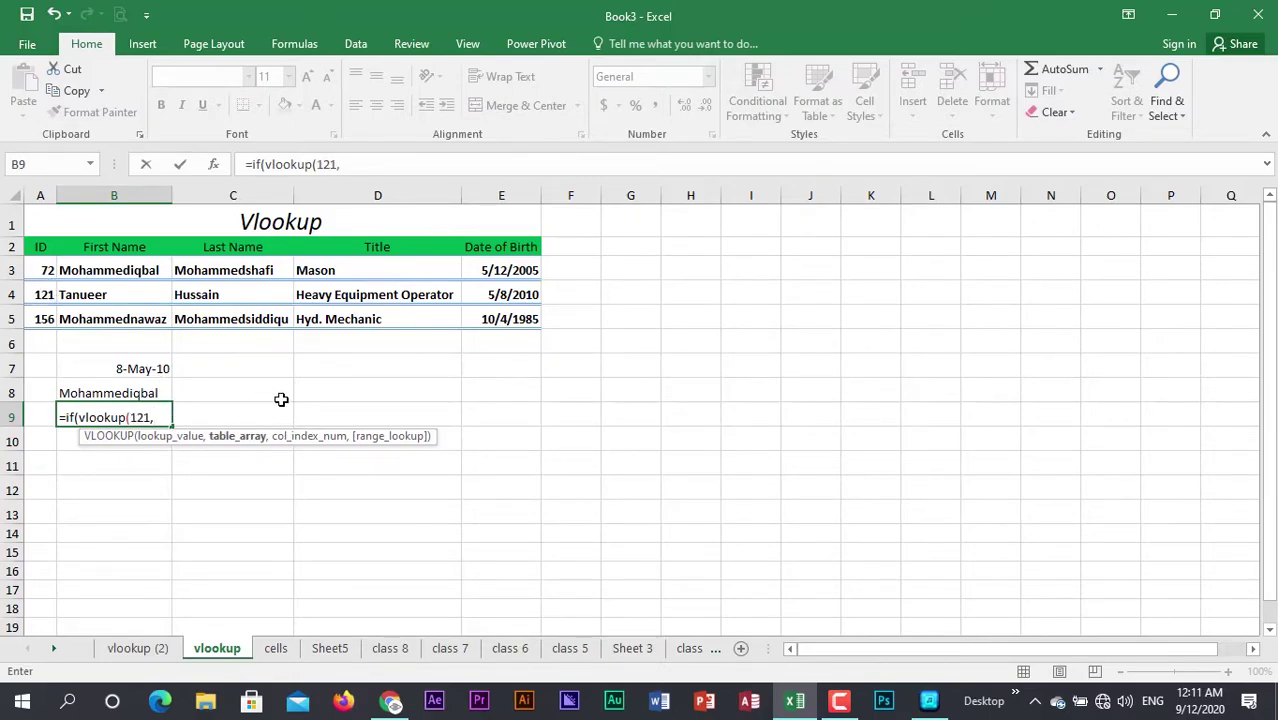
pyautogui.moveTo(40, 272); pyautogui.dragTo(491, 312)
pyautogui.write(',')
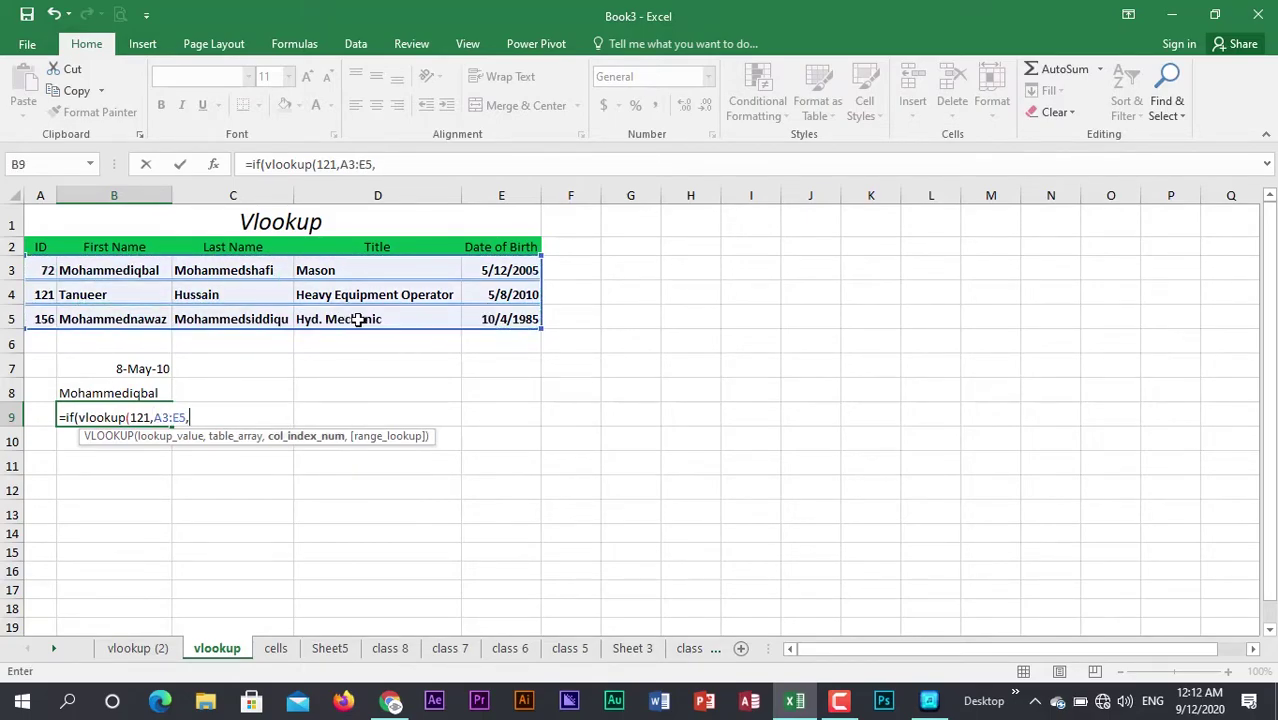
pyautogui.write('4,')
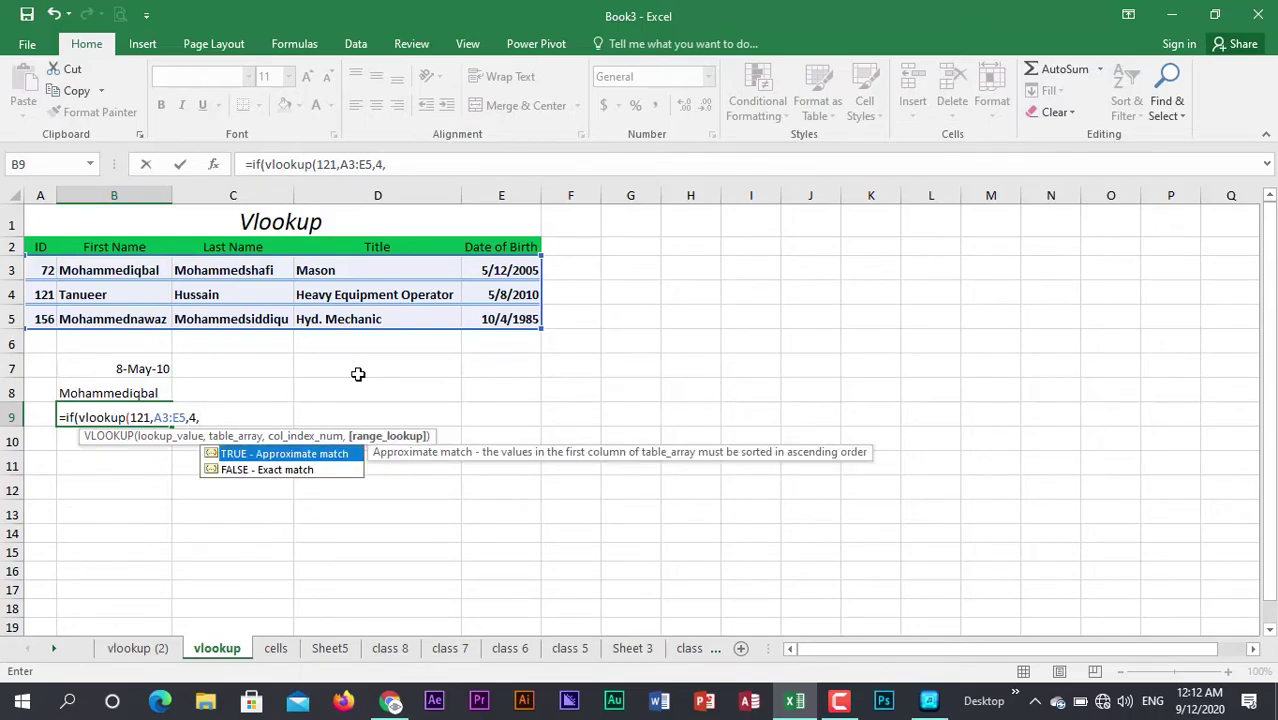
pyautogui.write('false)="')
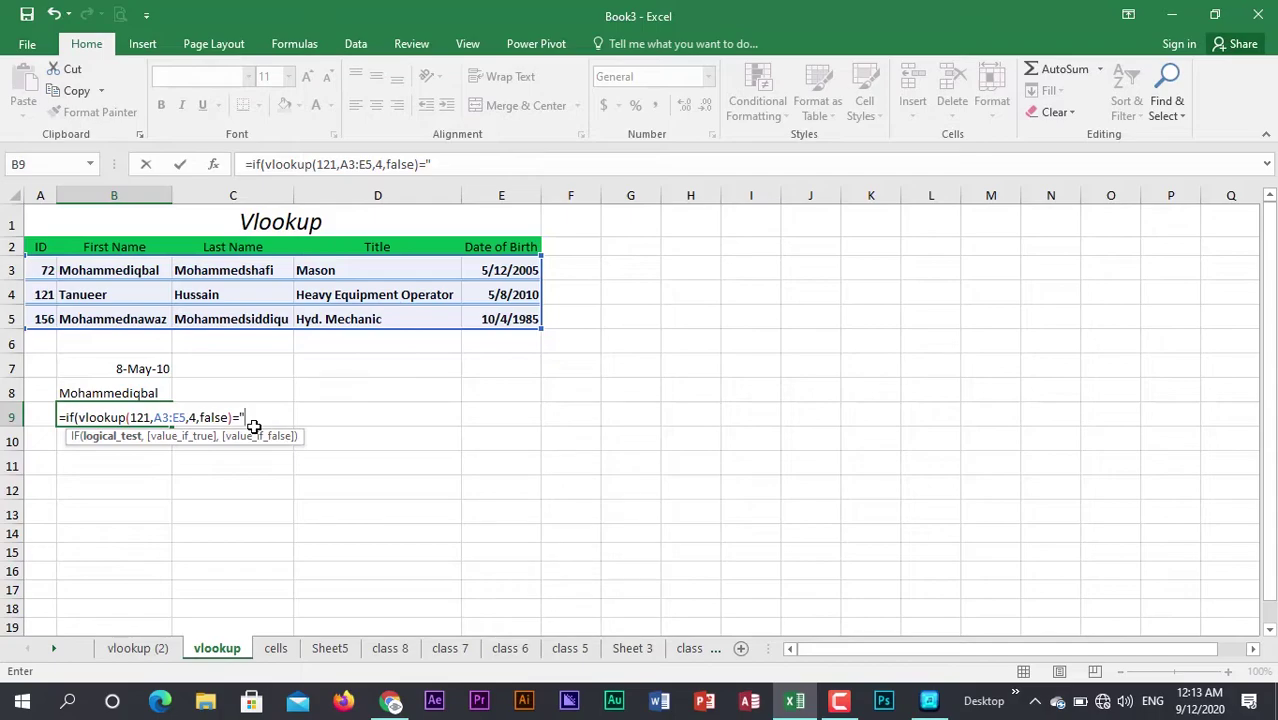
# Complete the B9 IF formula by comparing the lookup with the first name from B4 and returning " not available" when they match
pyautogui.write('tanweer')
pyautogui.press('BackSpace')
pyautogui.press('BackSpace')
pyautogui.press('BackSpace')
pyautogui.press('BackSpace')
pyautogui.write('ueer", ')
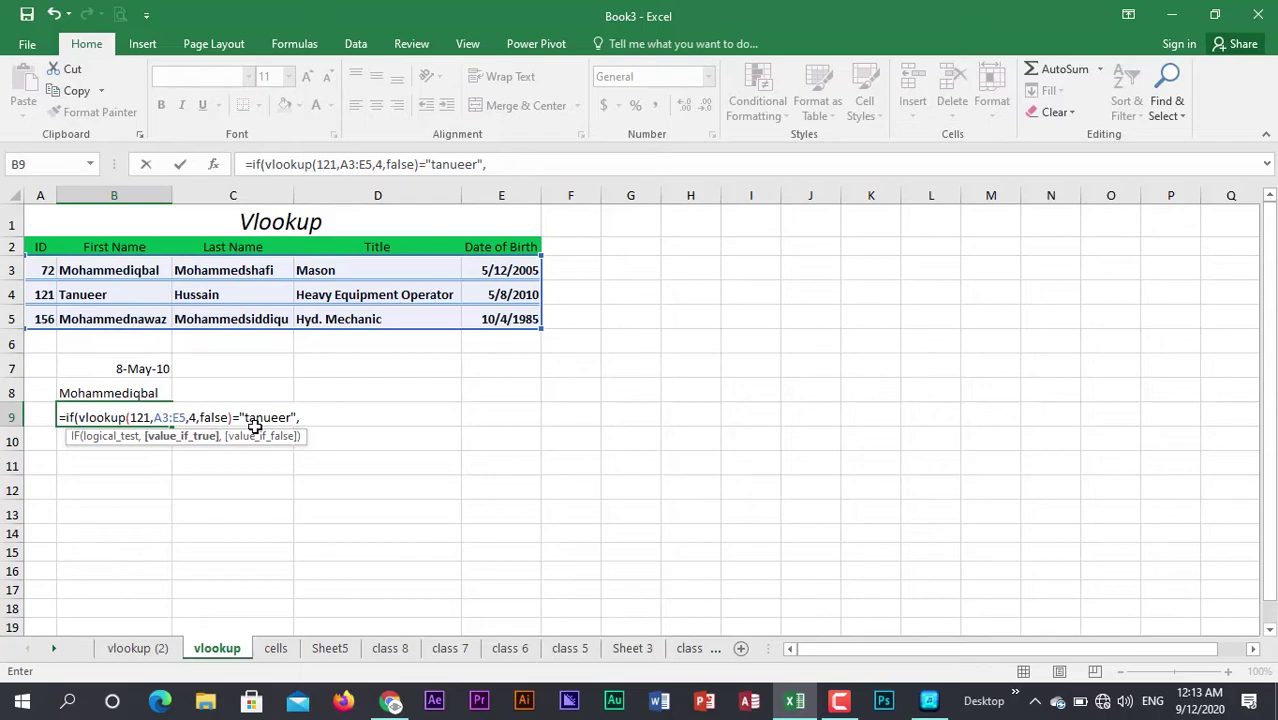
pyautogui.write('"')
pyautogui.write(' not availa')
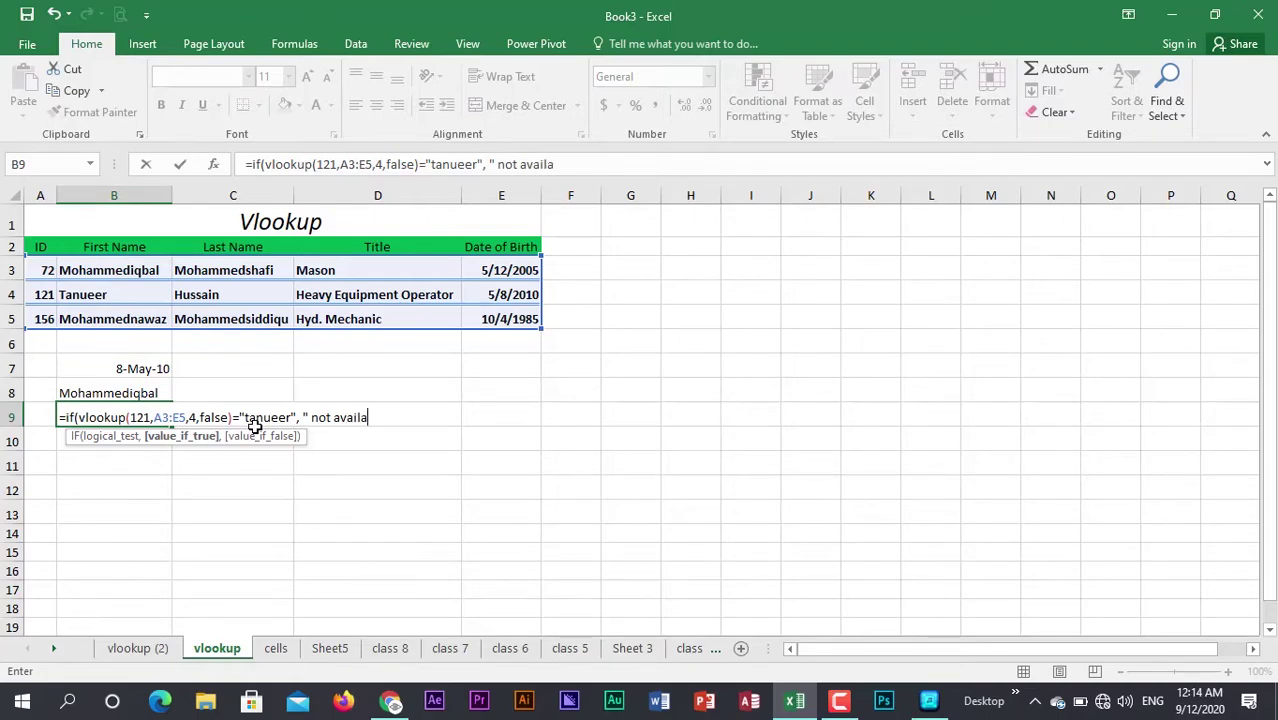
pyautogui.write('ble",')
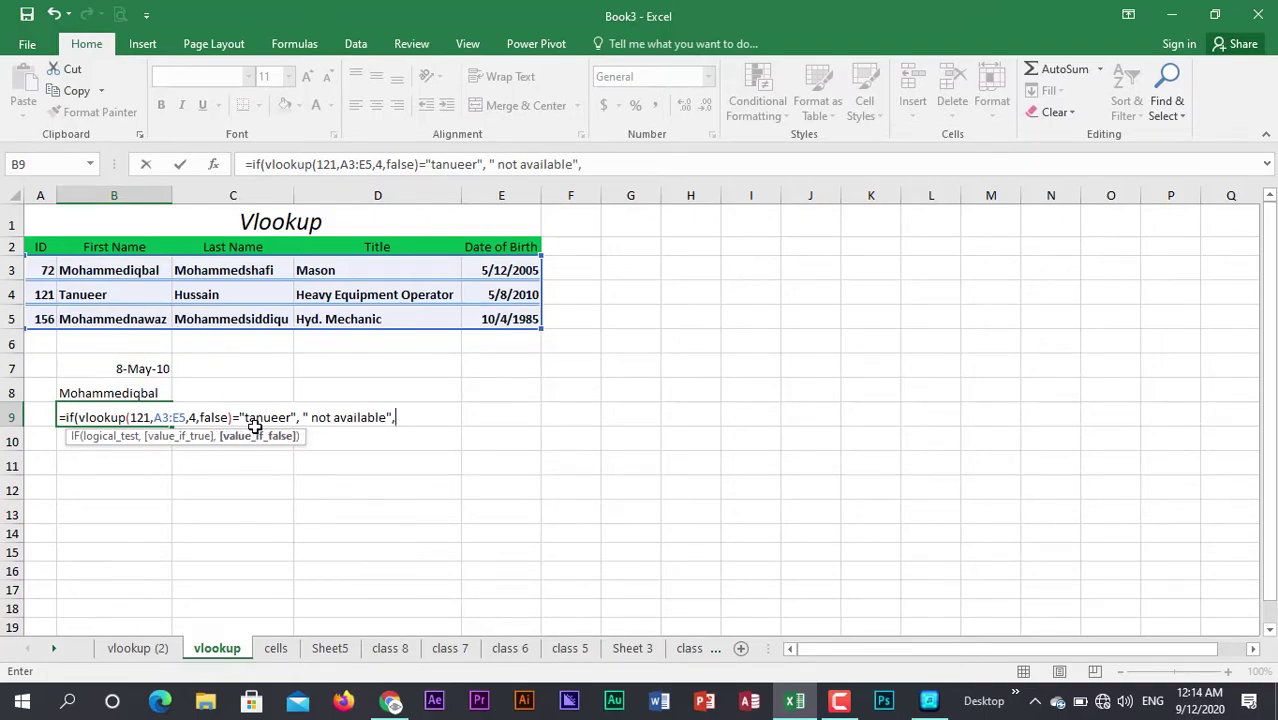
pyautogui.write(')')
pyautogui.press('Left')
pyautogui.press('BackSpace')
pyautogui.press('End')
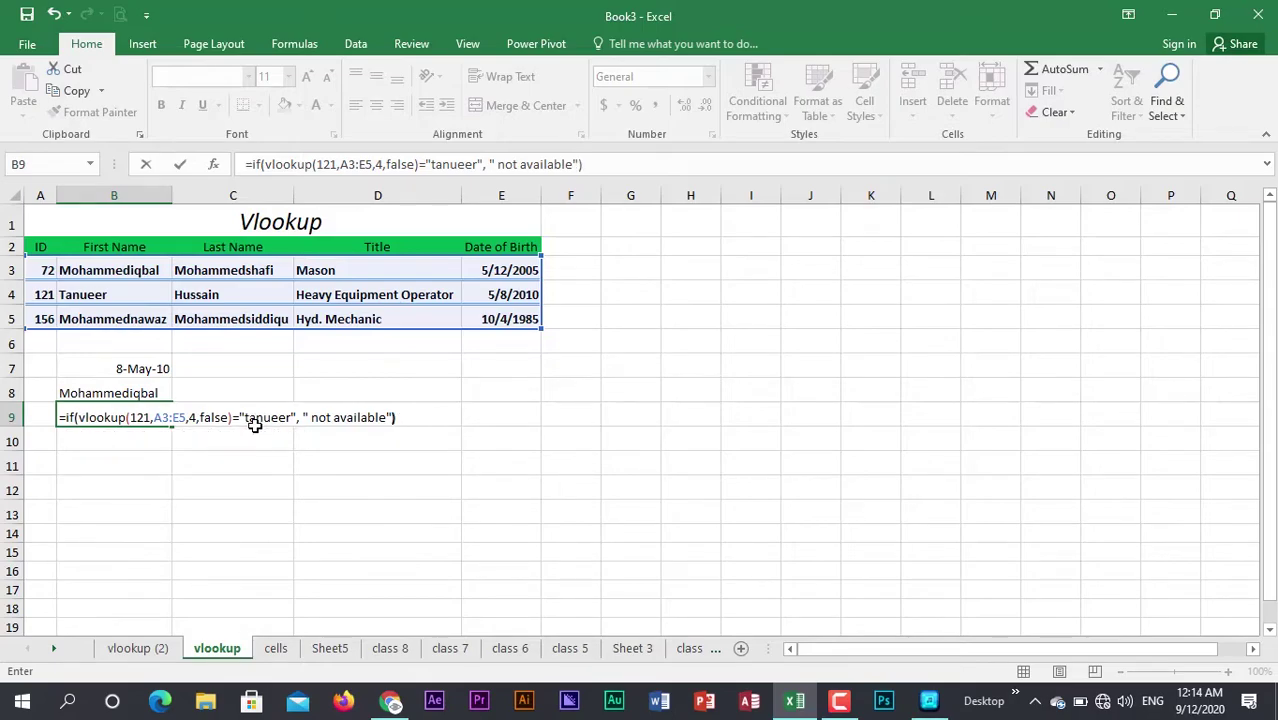
pyautogui.press('Return')
# Revise the B9 formula to look up A4 in A3:E5, column 2, returning "located" on a match and "not available" otherwise, then check B4
pyautogui.doubleClick(158, 415)
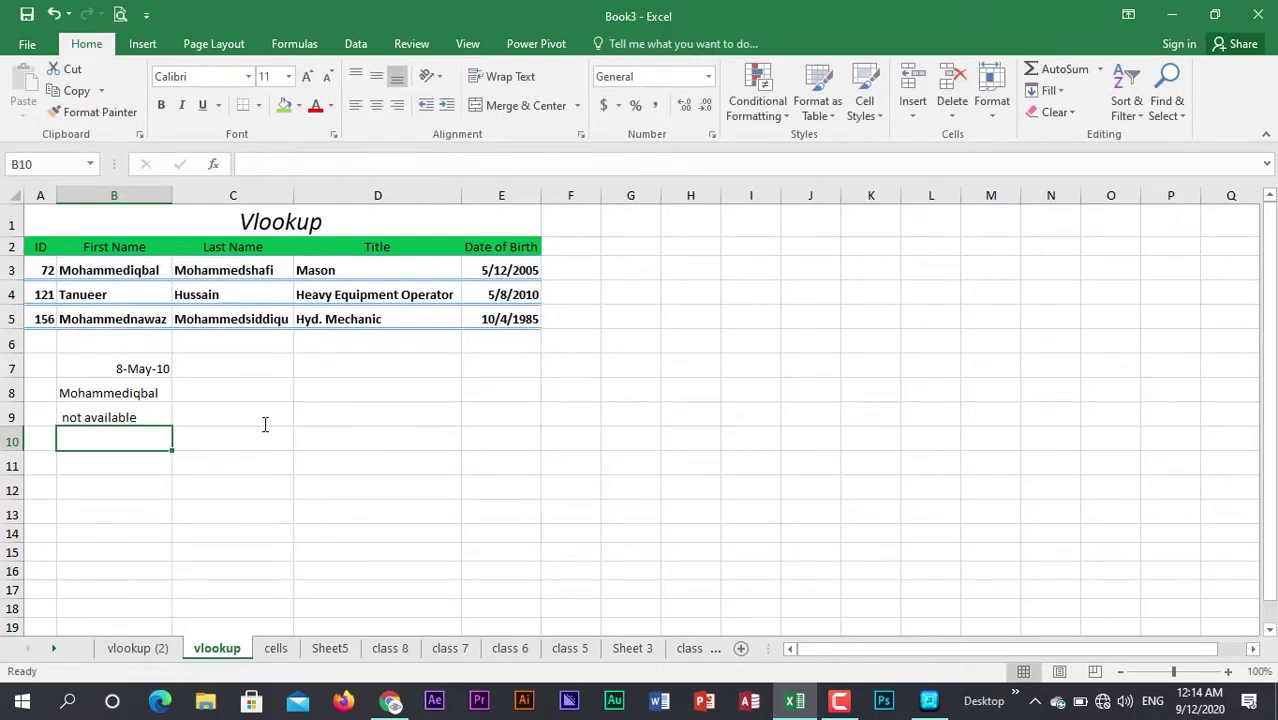
pyautogui.doubleClick(131, 416)
pyautogui.click(318, 418)
pyautogui.write('"')
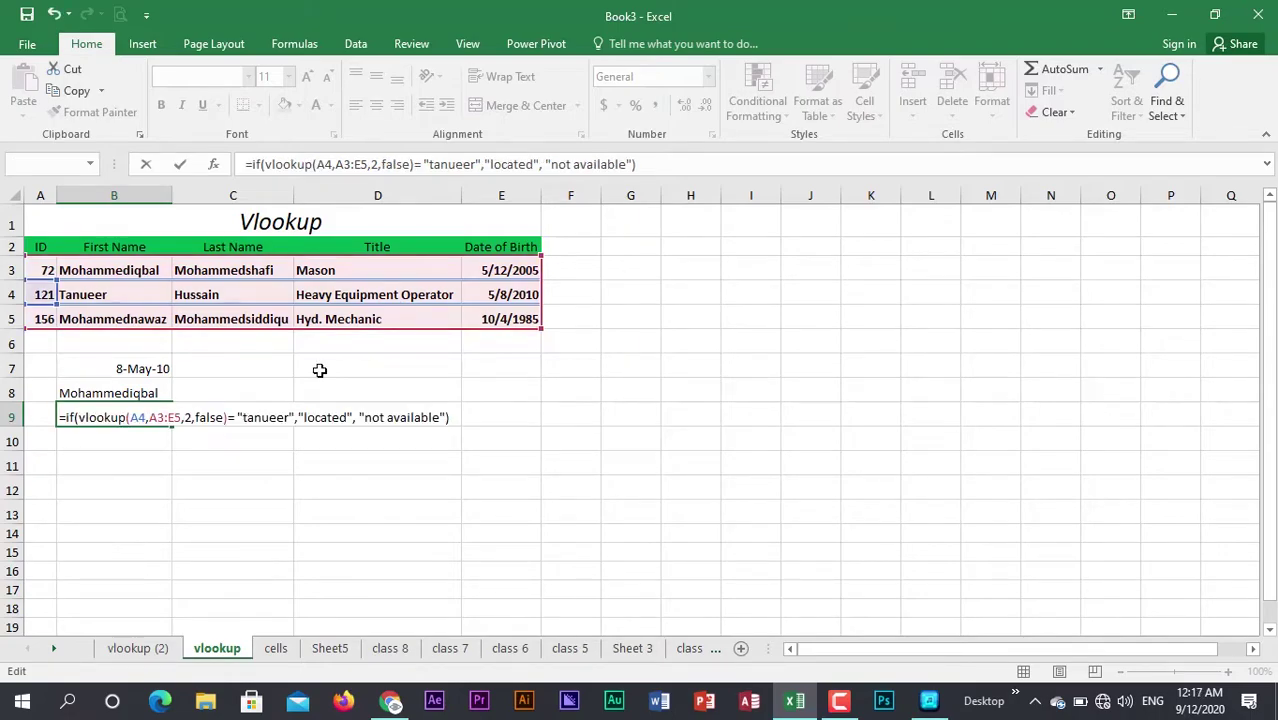
pyautogui.press('Return')
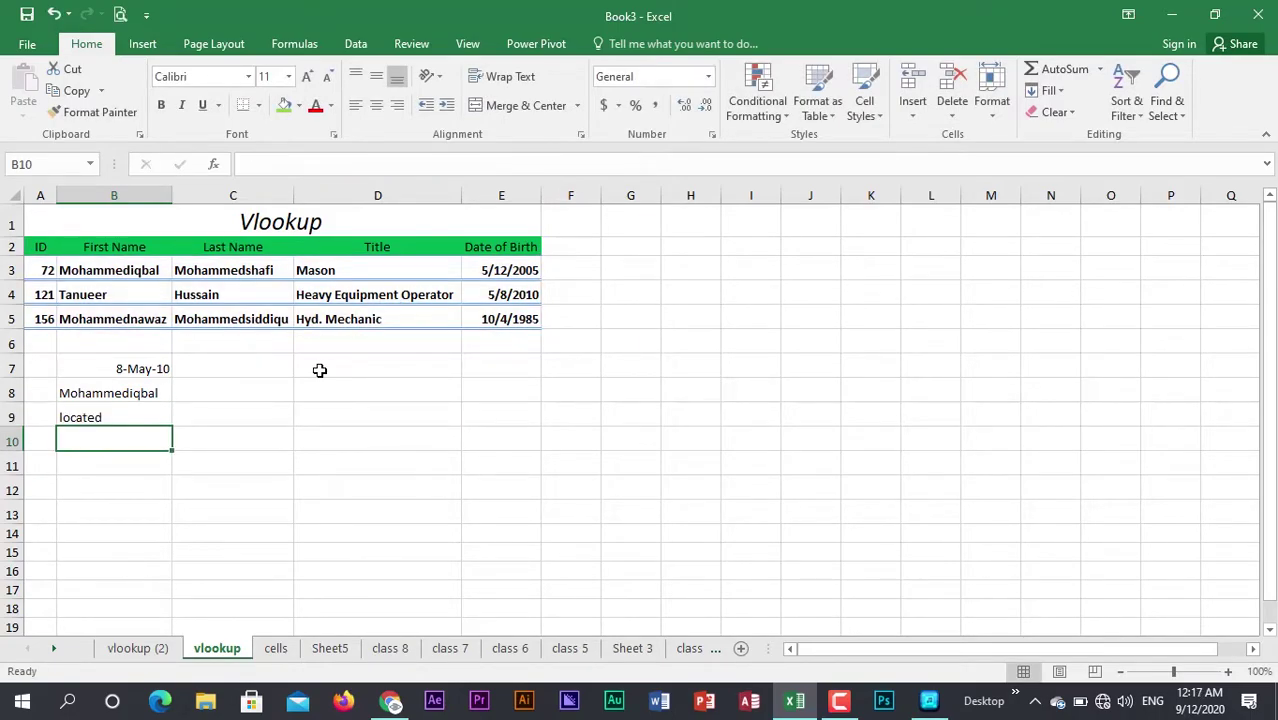
pyautogui.click(150, 411)
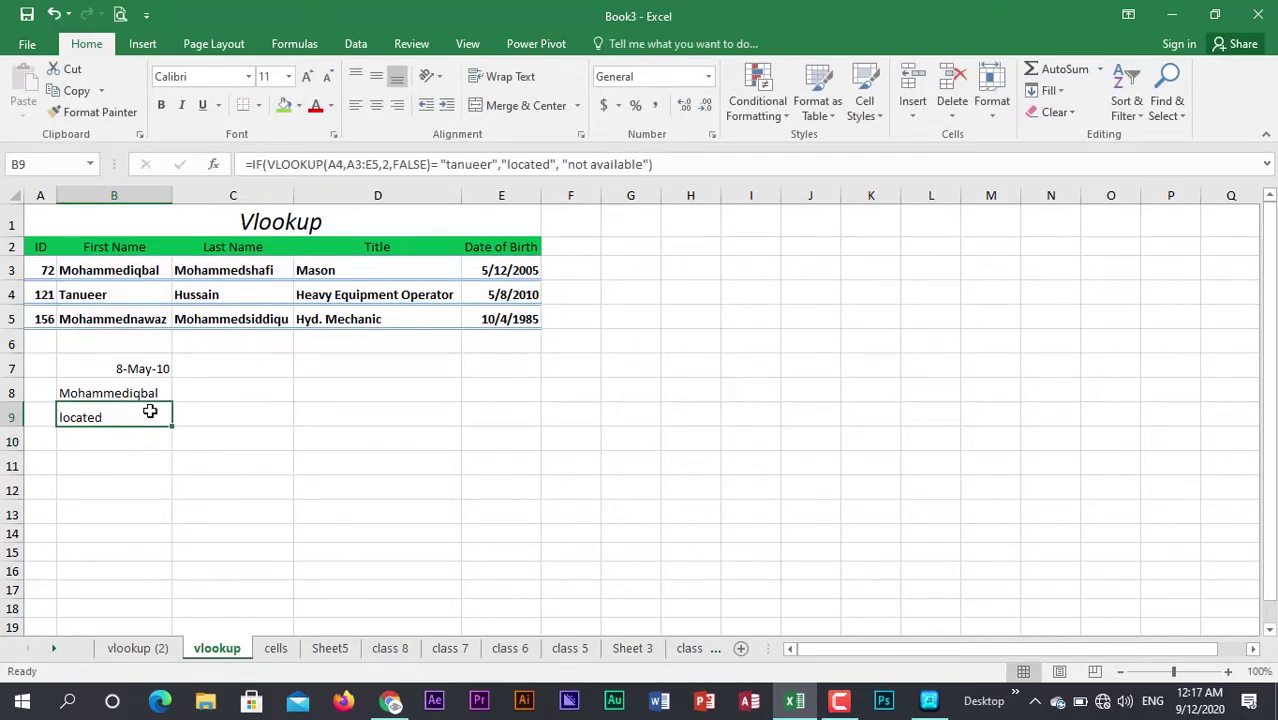
pyautogui.click(108, 296)
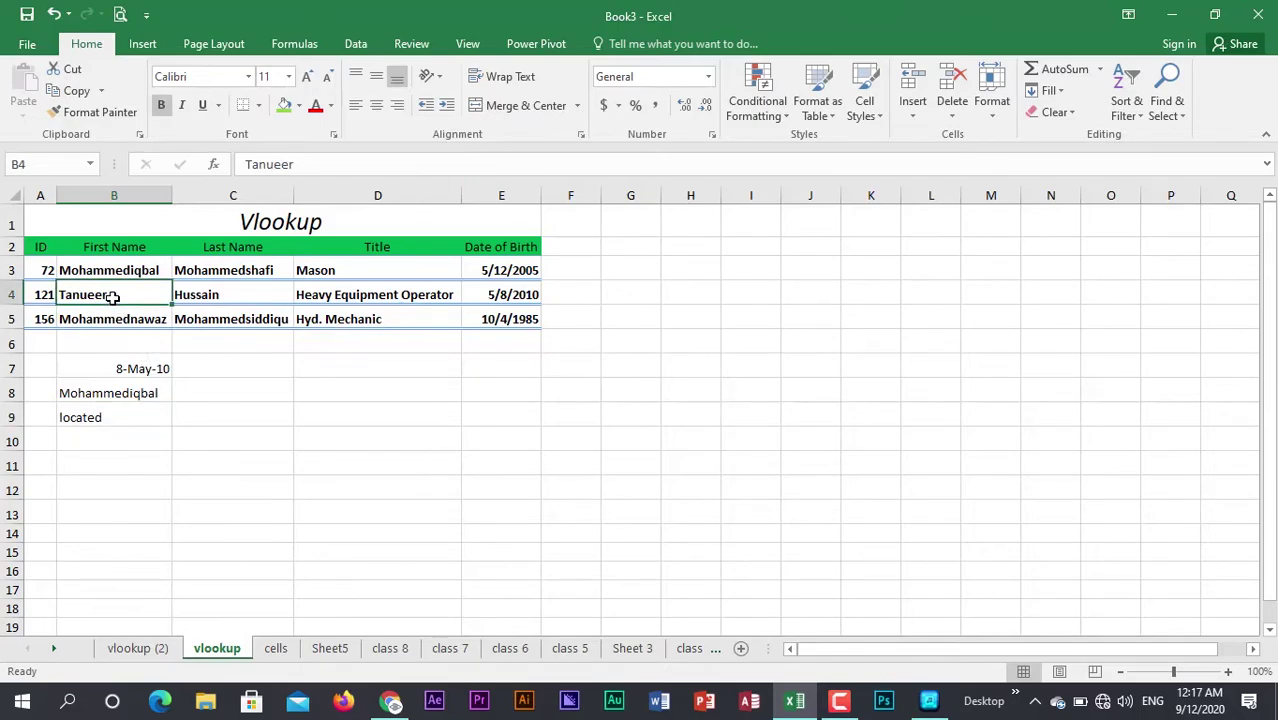
# Try column index 3 in the B9 IF lookup and compare the result with the names in B4 and C4
pyautogui.doubleClick(120, 414)
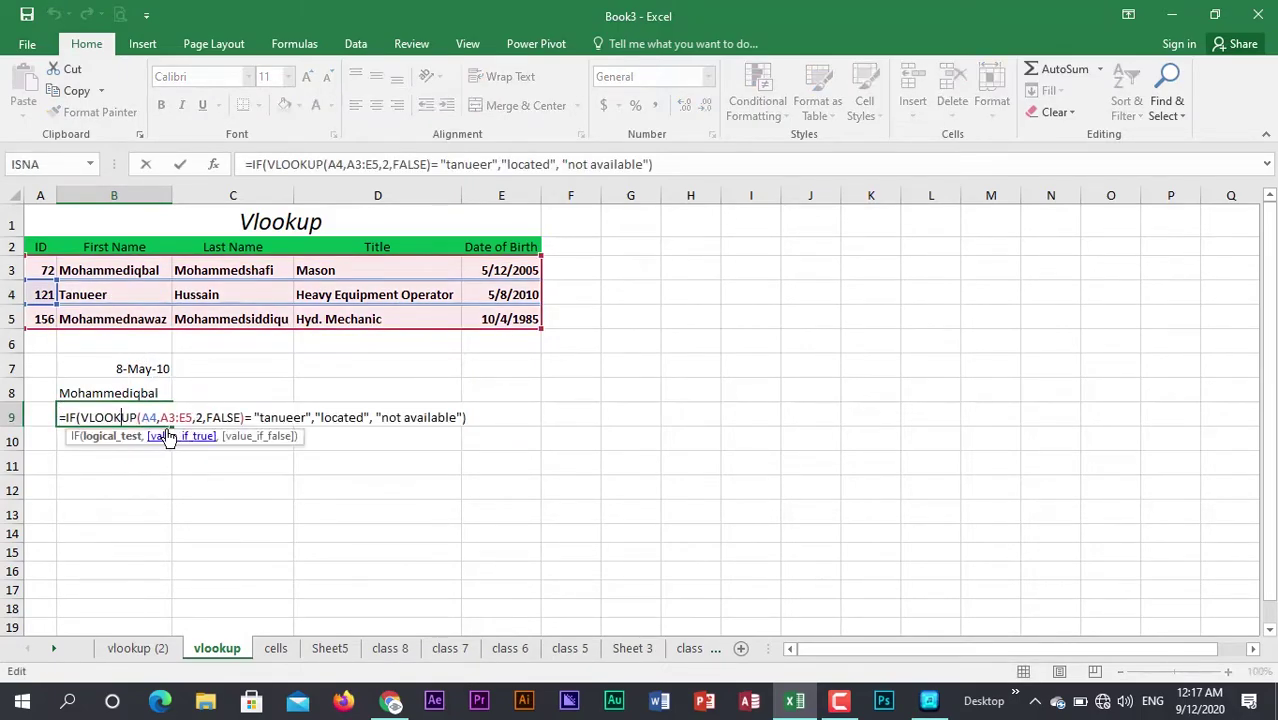
pyautogui.click(202, 417)
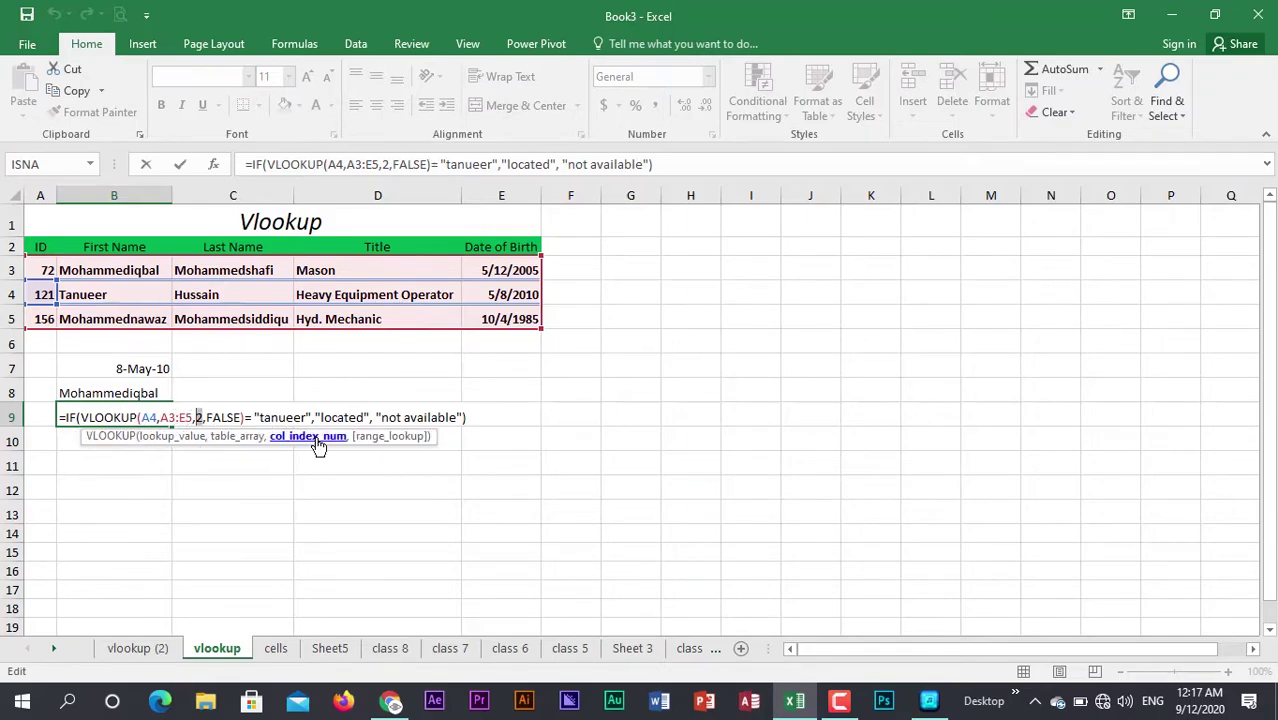
pyautogui.write('3')
pyautogui.press('Return')
pyautogui.click(154, 419)
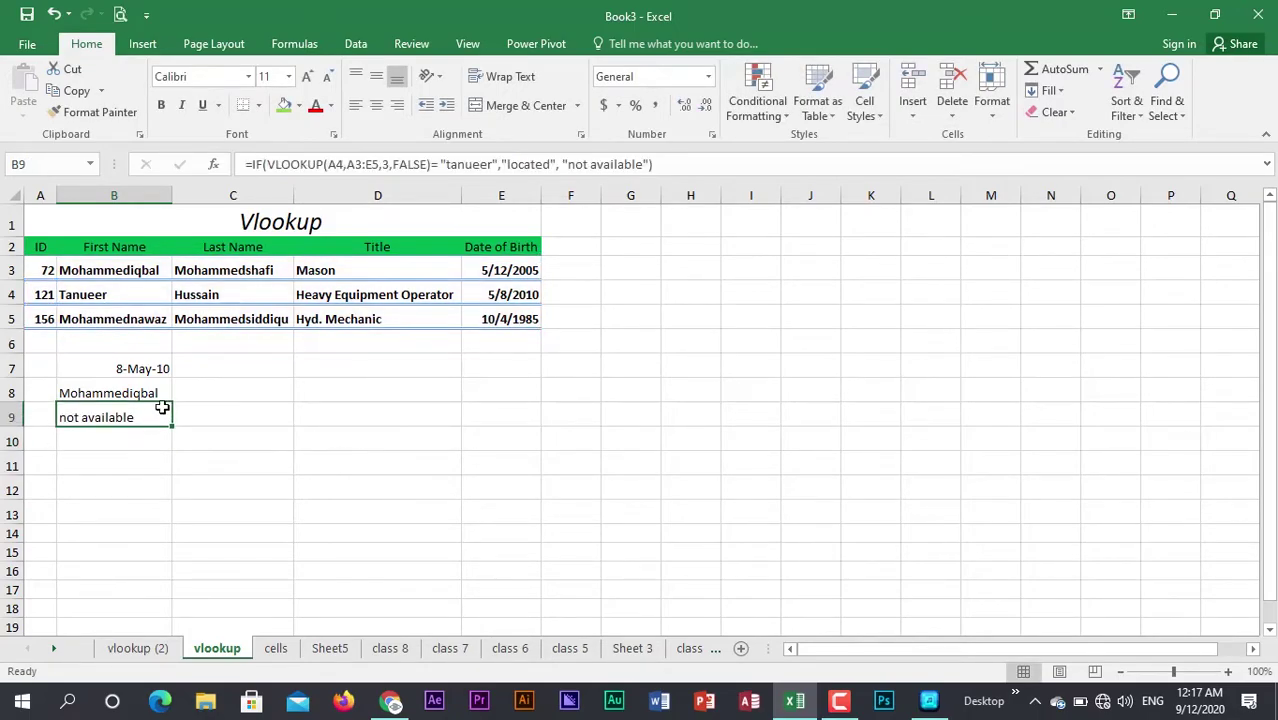
pyautogui.click(198, 294)
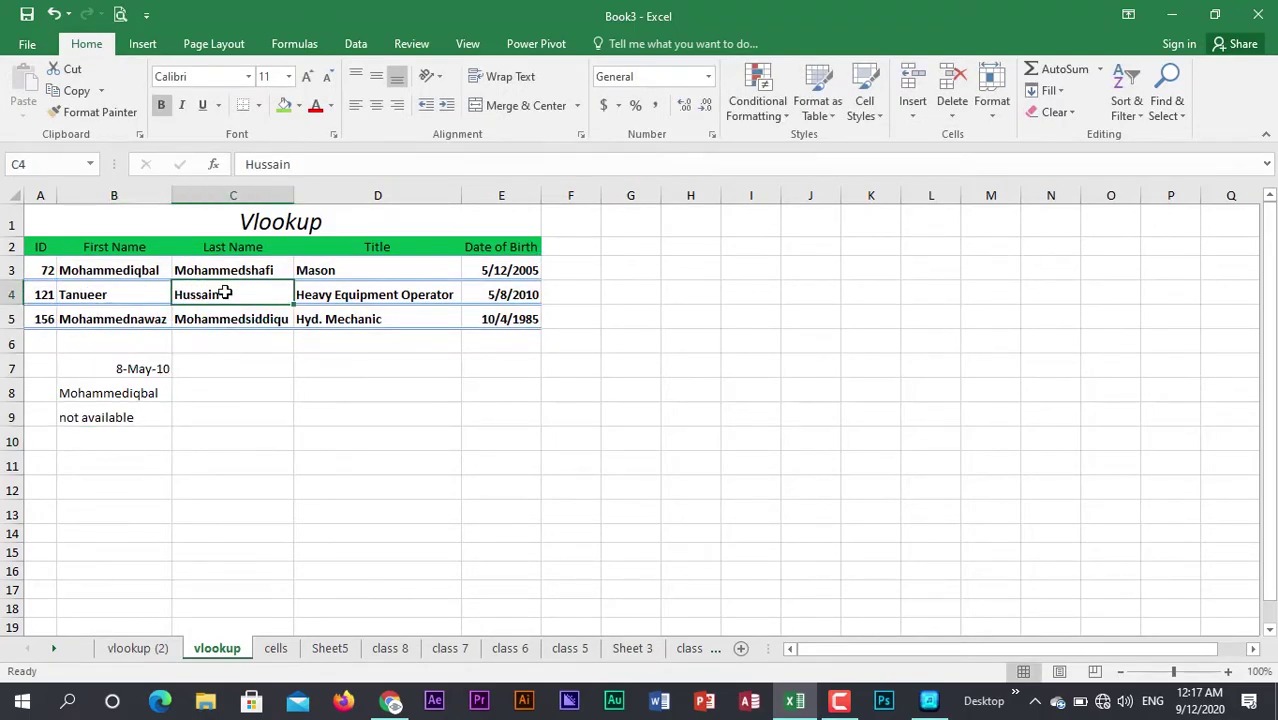
pyautogui.click(93, 294)
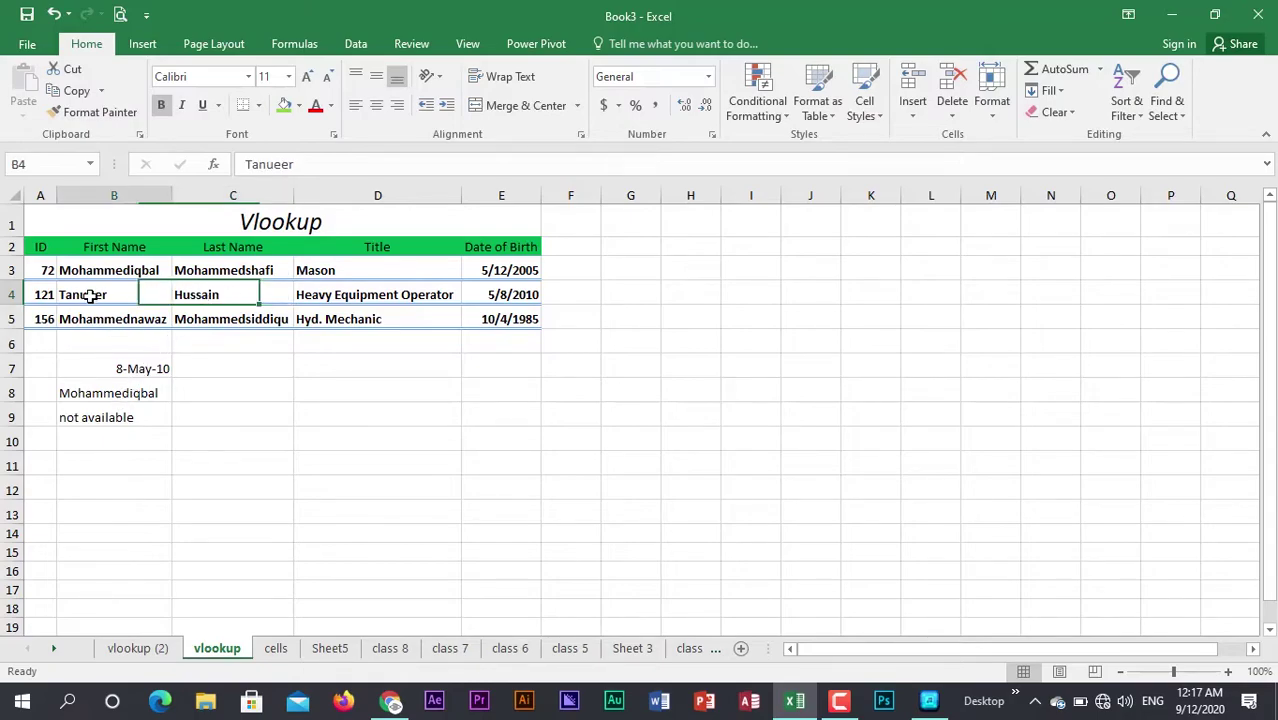
pyautogui.click(200, 296)
pyautogui.click(110, 418)
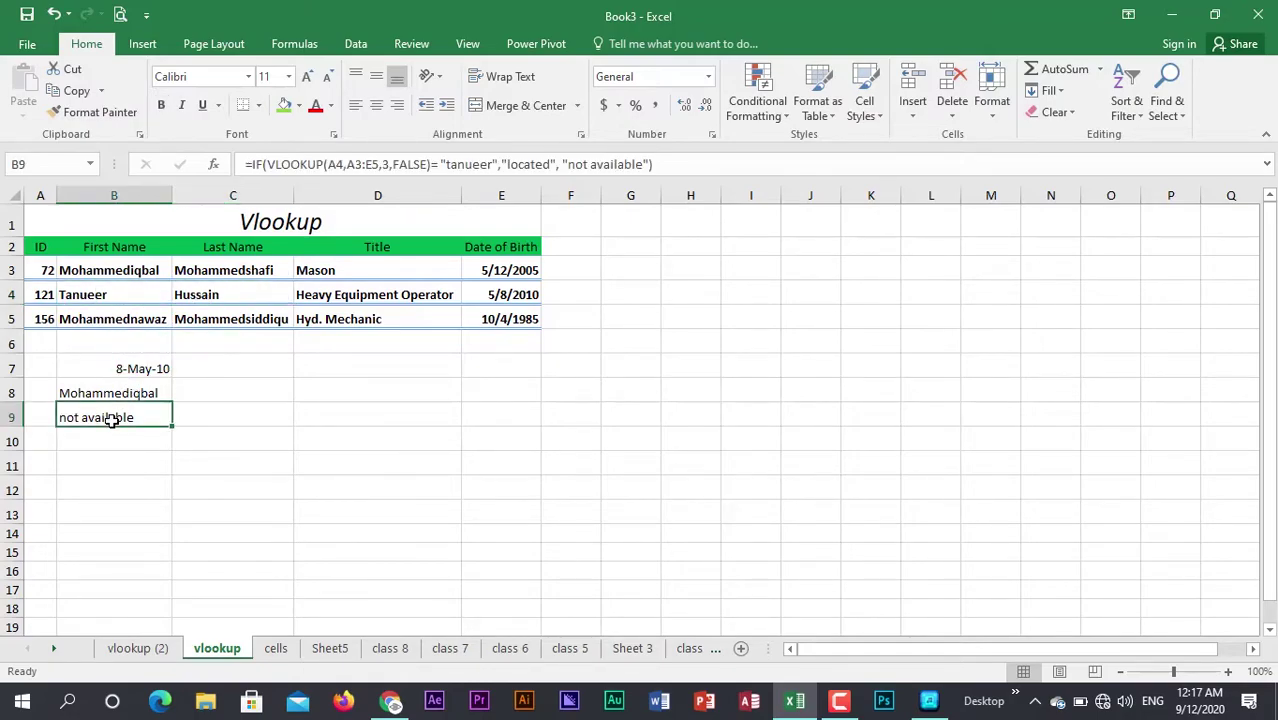
# Set the column index of the B9 lookup to 2 and review the IF formula's arguments
pyautogui.doubleClick(138, 420)
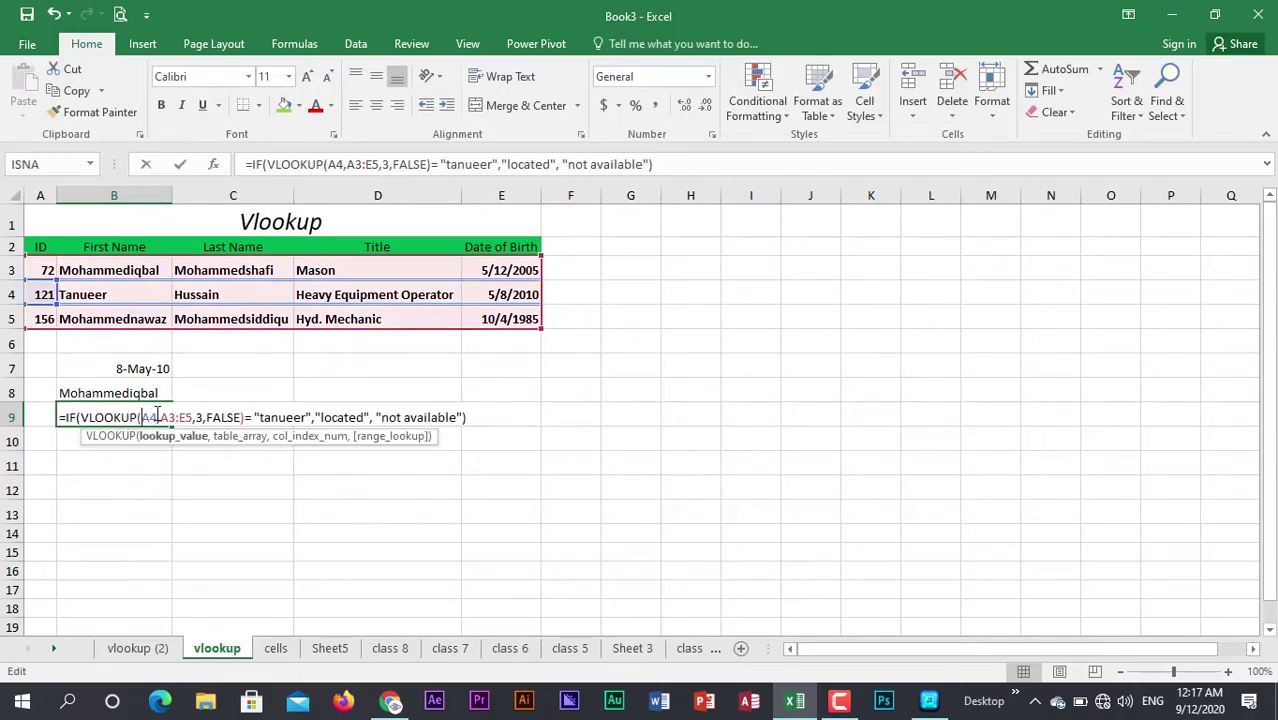
pyautogui.doubleClick(199, 417)
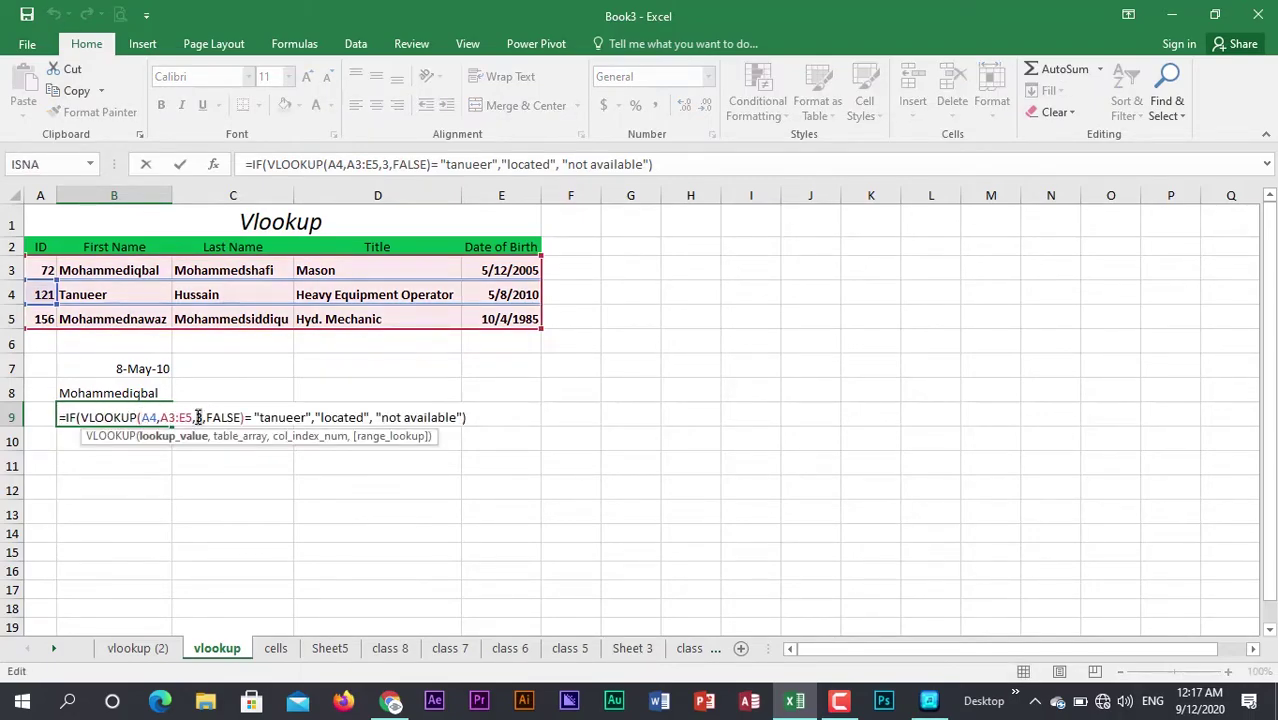
pyautogui.write('2')
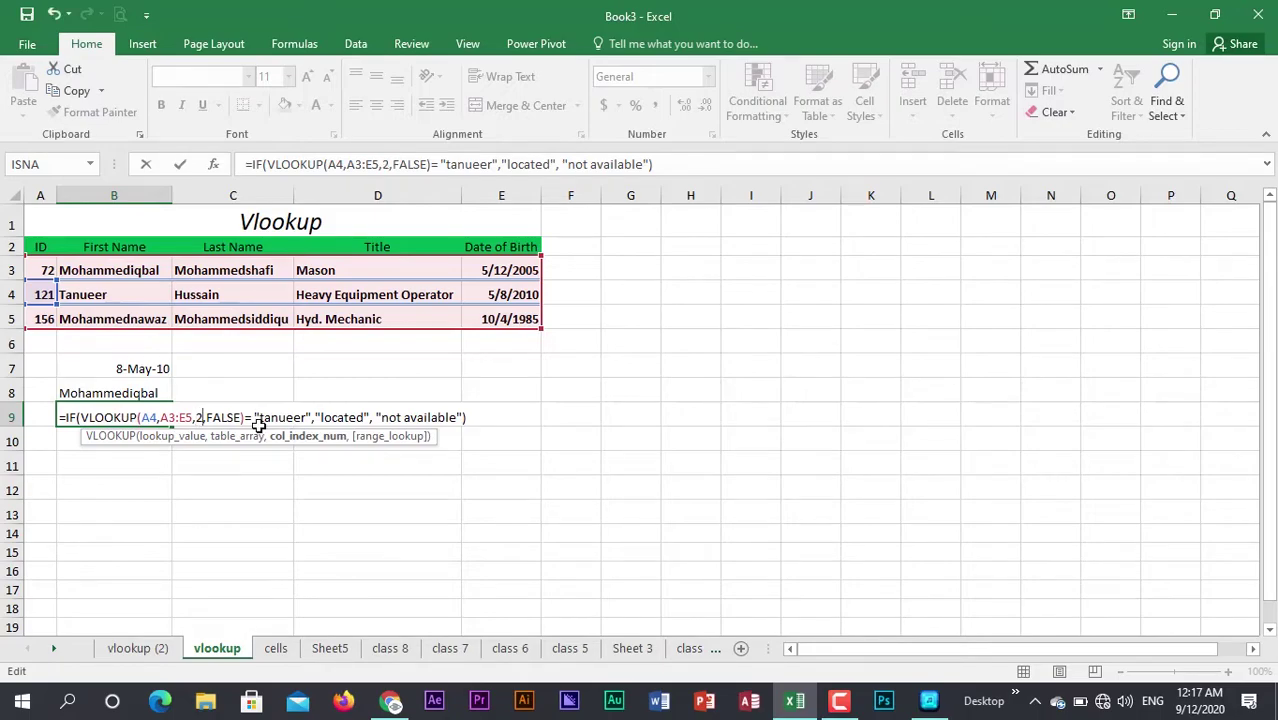
pyautogui.press('Return')
pyautogui.doubleClick(94, 417)
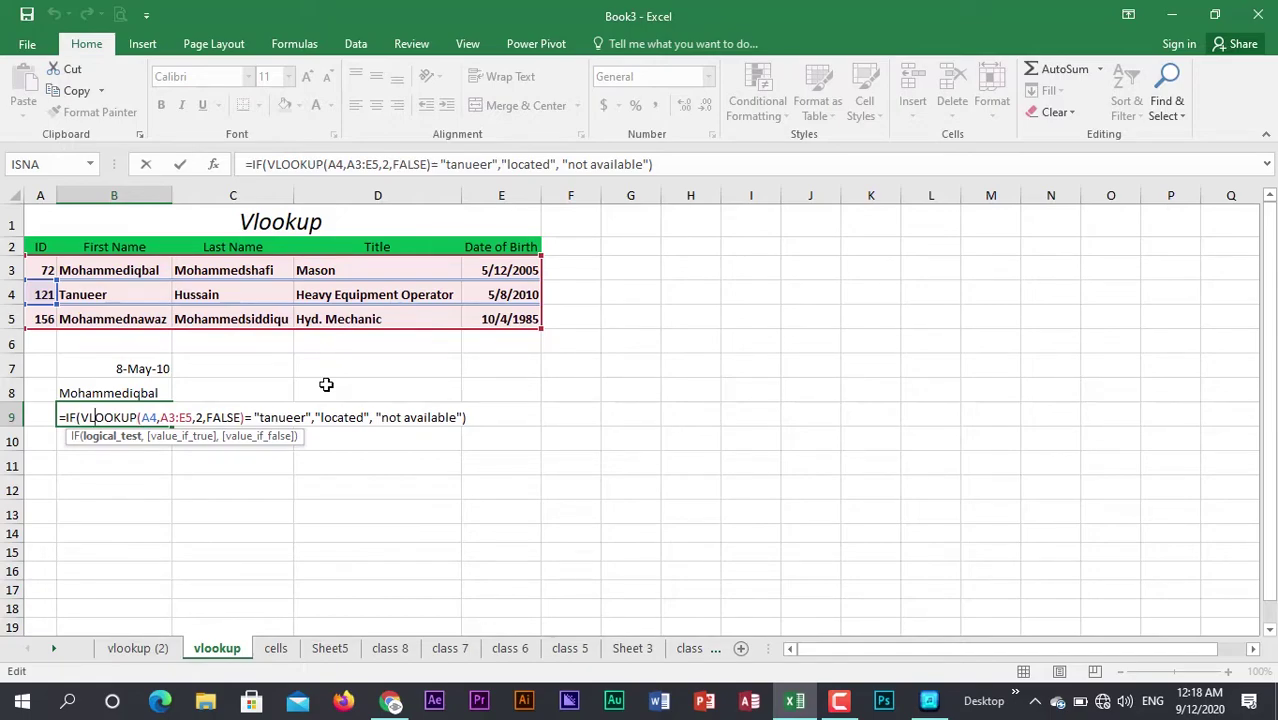
pyautogui.press('Return')
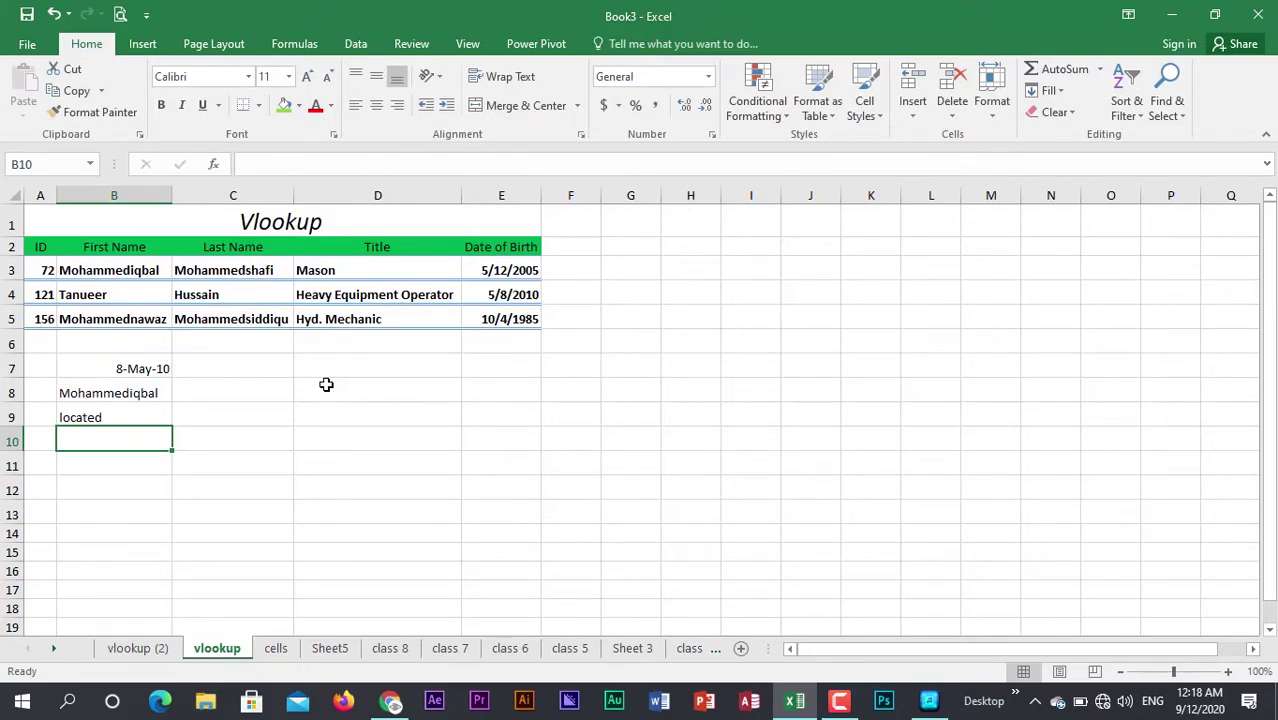
# In cell B10, start an INT formula around YEARFRAC with DATE(1991,4,10) as the start date
pyautogui.write('=int')
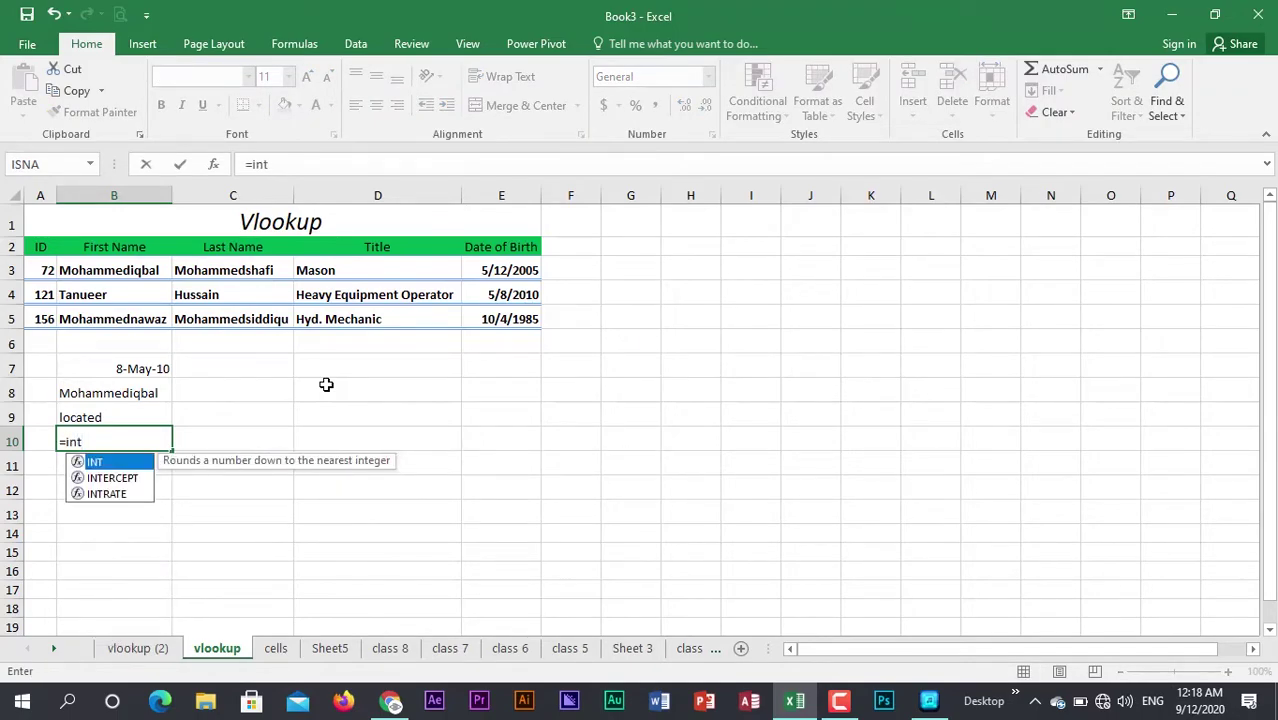
pyautogui.write('(')
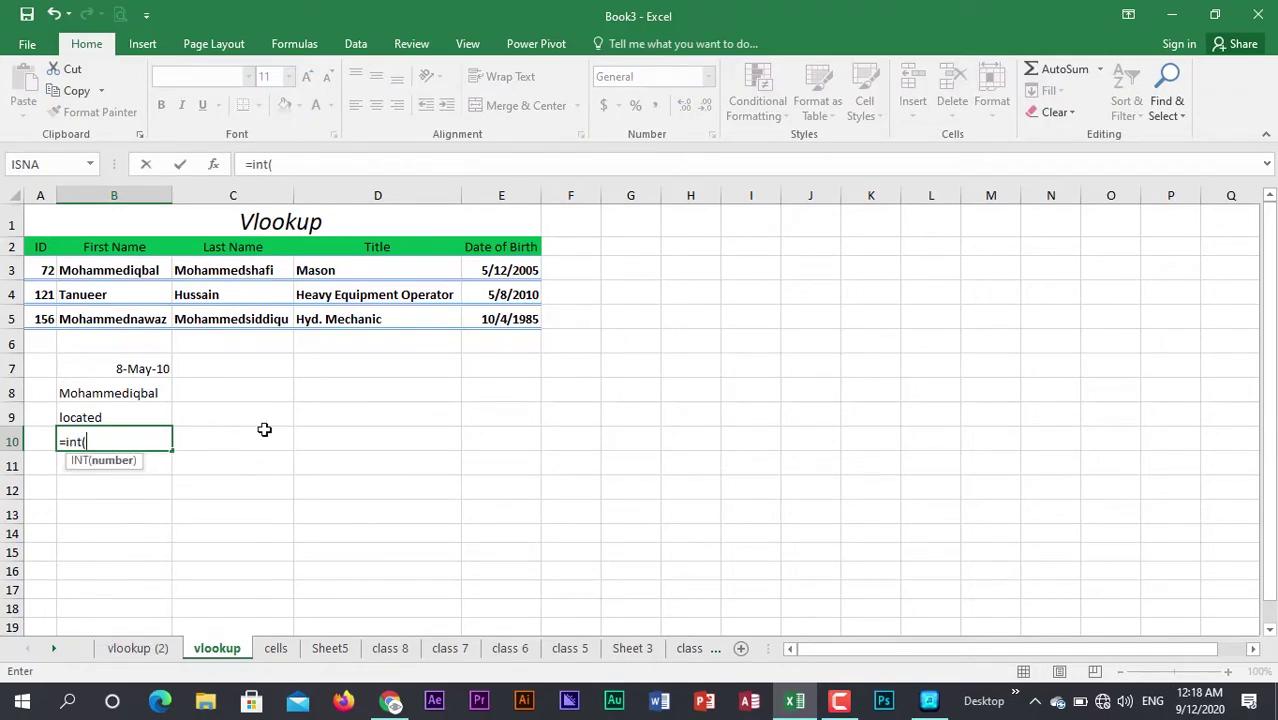
pyautogui.write('y')
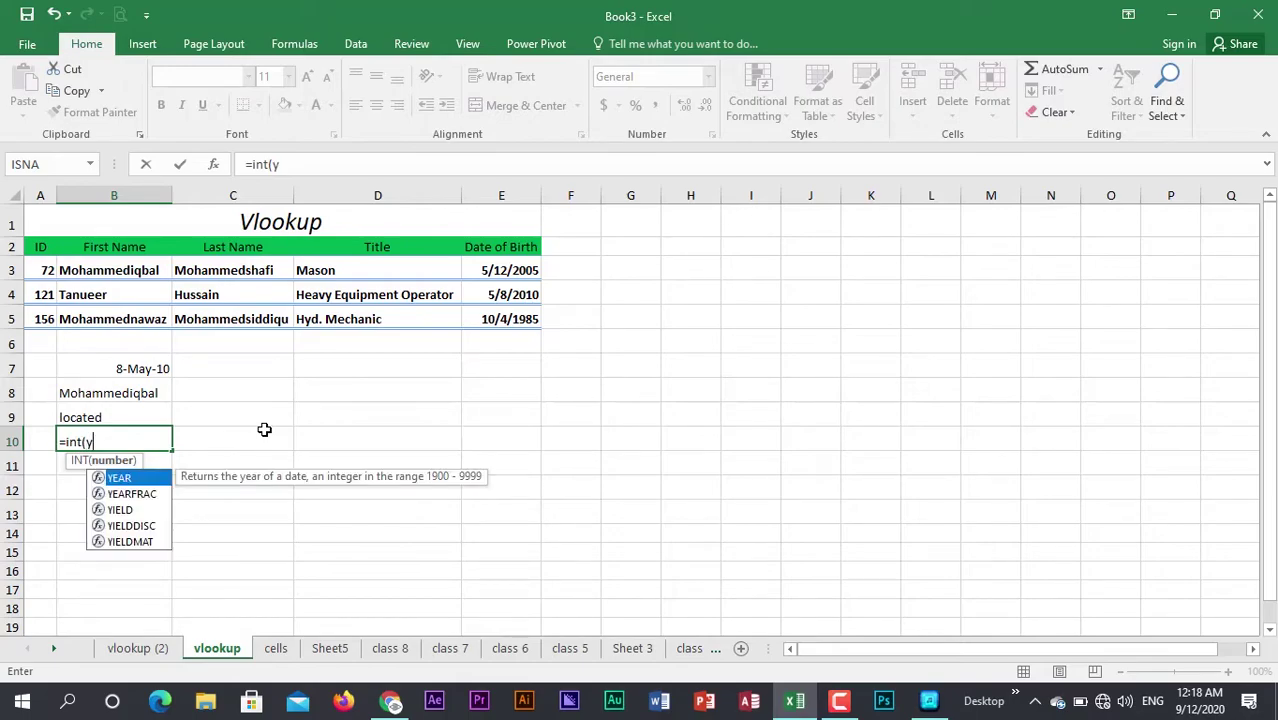
pyautogui.write('earfr')
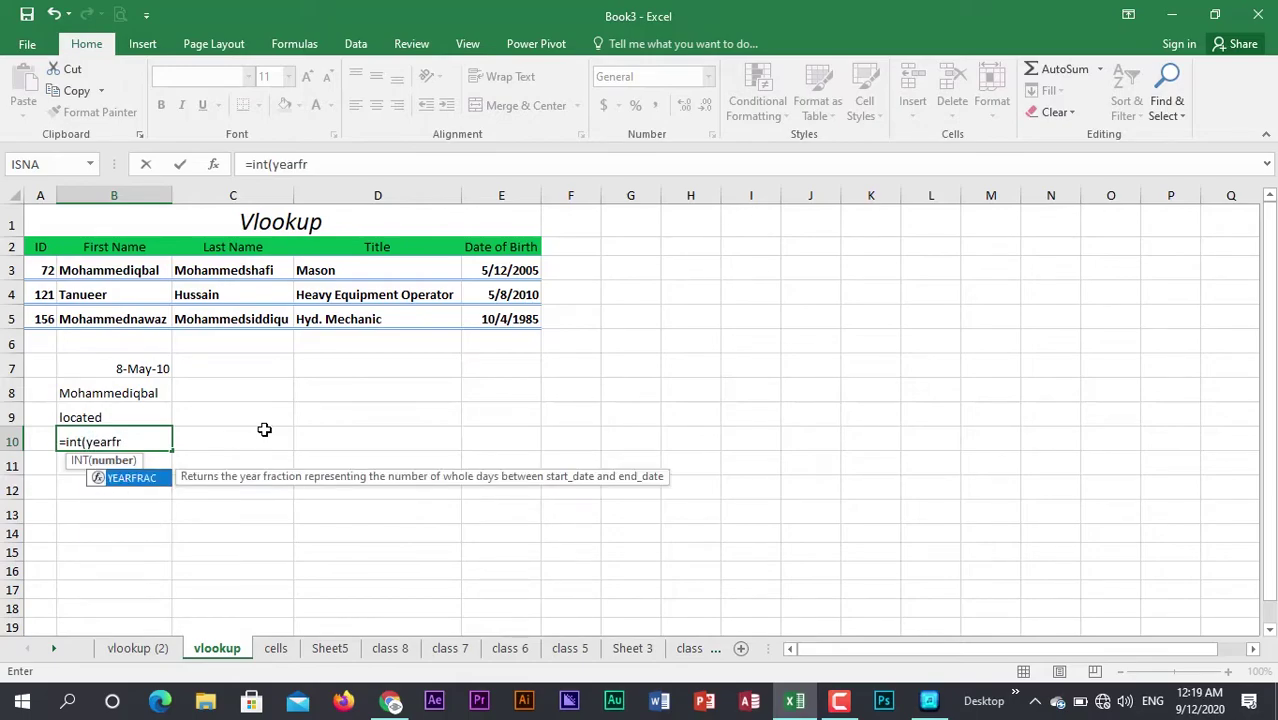
pyautogui.write('ac(')
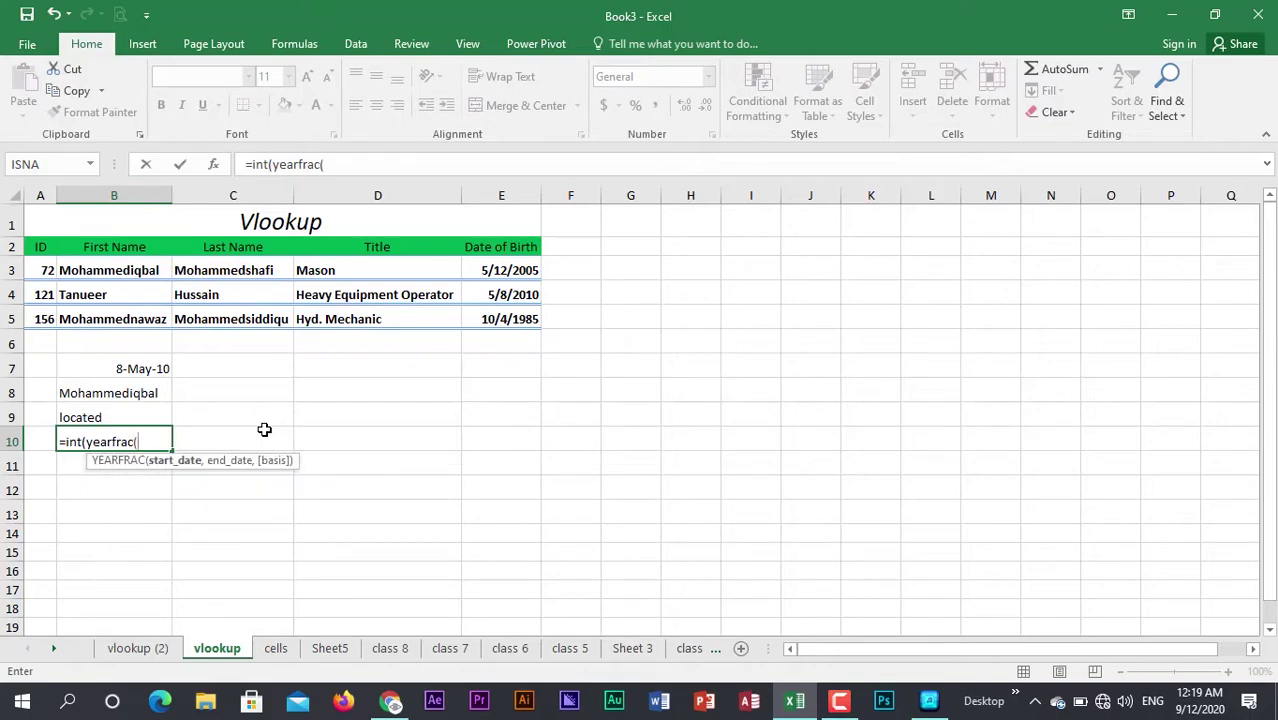
pyautogui.write('date(')
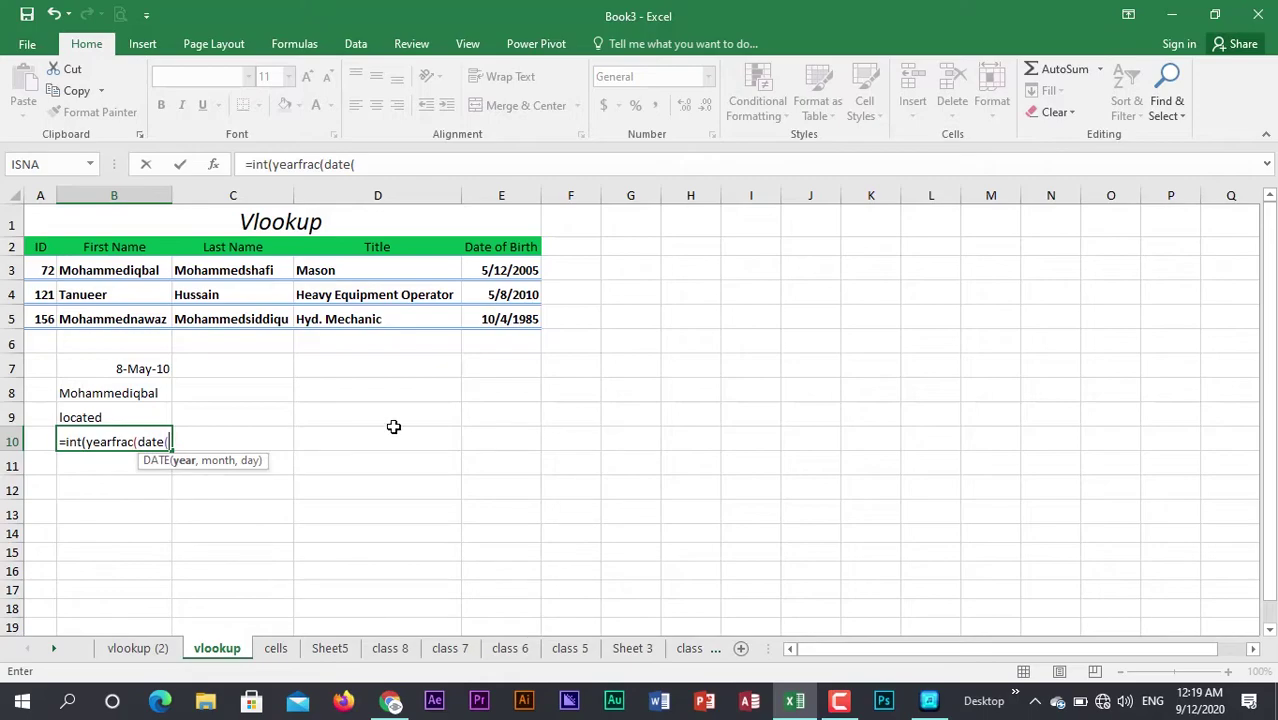
pyautogui.write('1991,4,10')
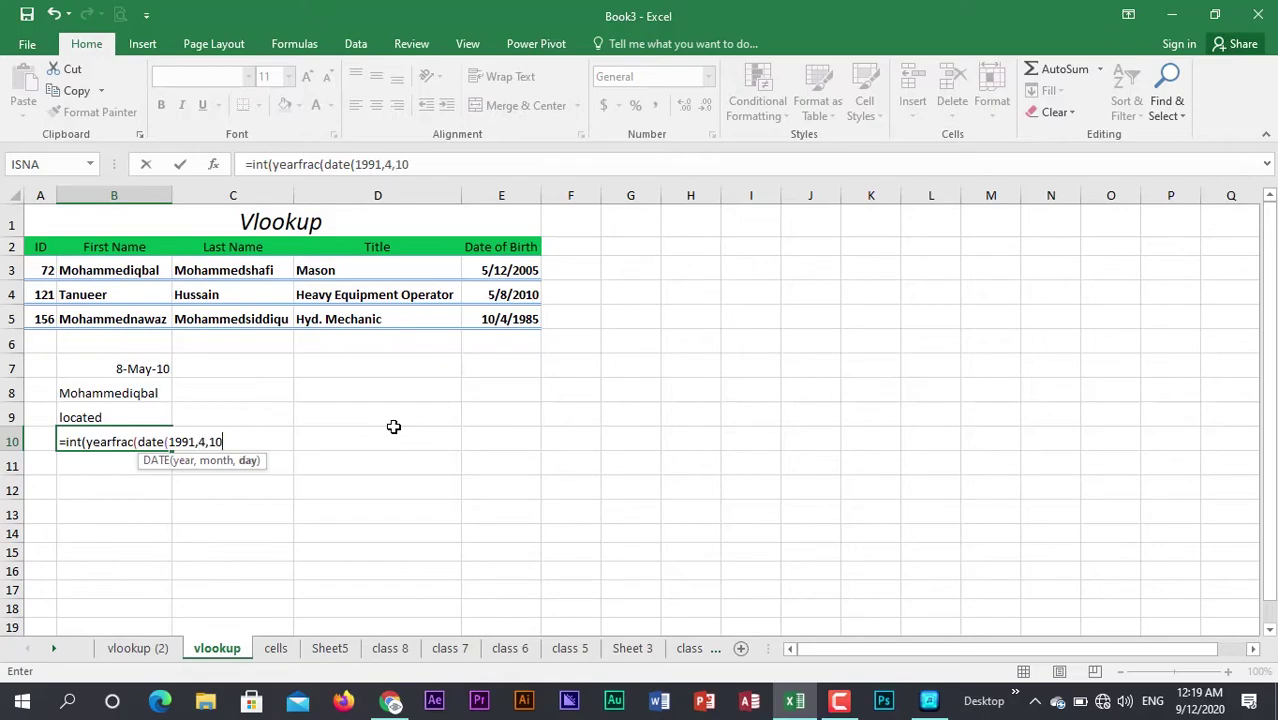
# Begin a VLOOKUP as the YEARFRAC end date in B10, with A3 as the lookup value
pyautogui.write('),vll')
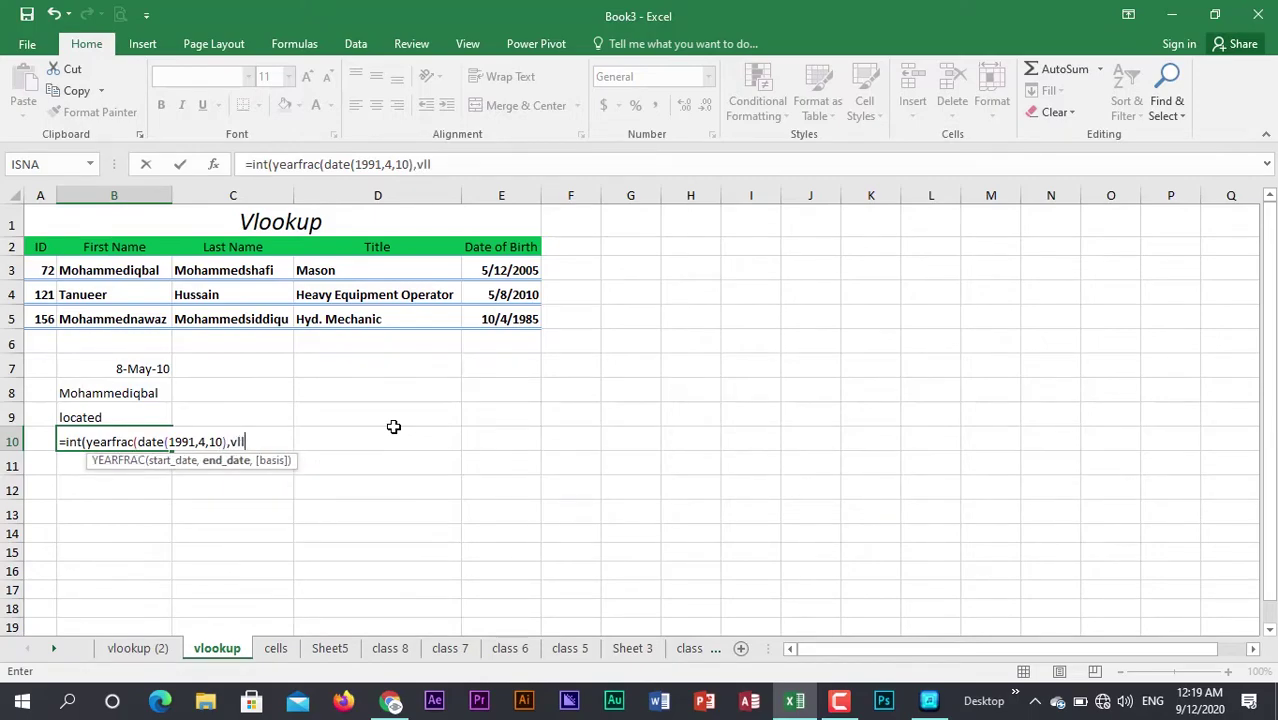
pyautogui.press('BackSpace')
pyautogui.write('ook')
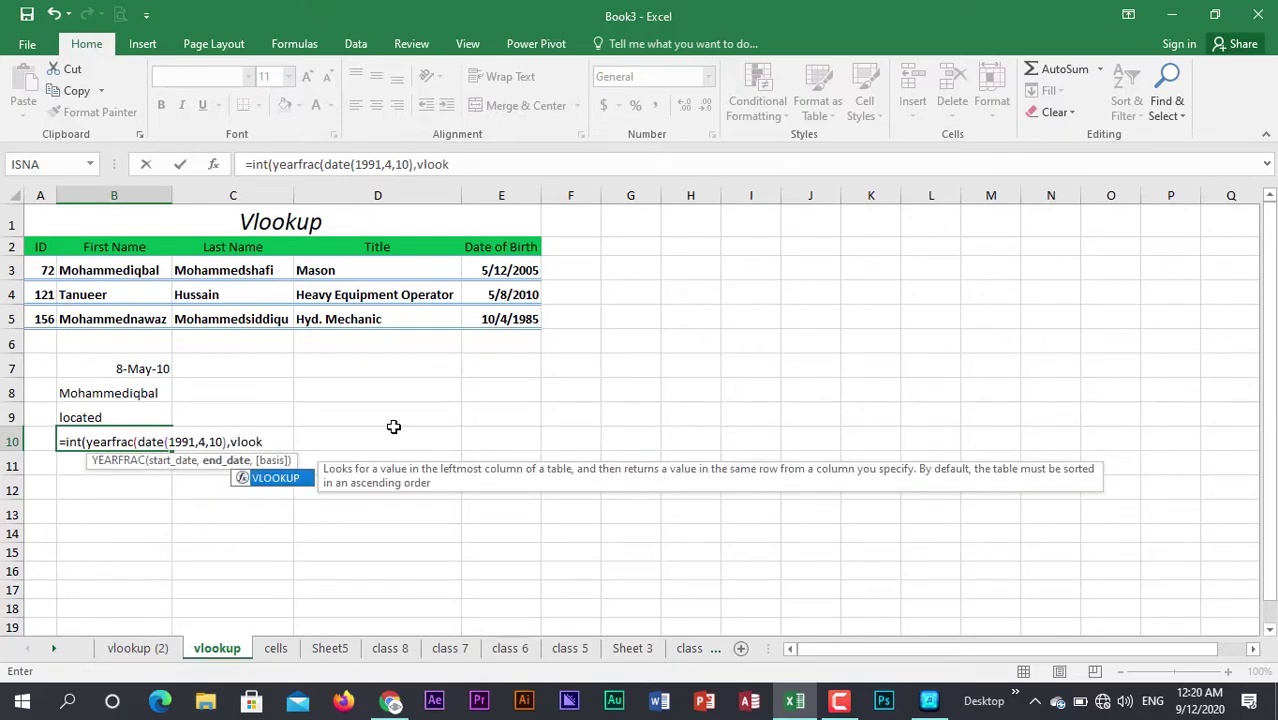
pyautogui.write('up(')
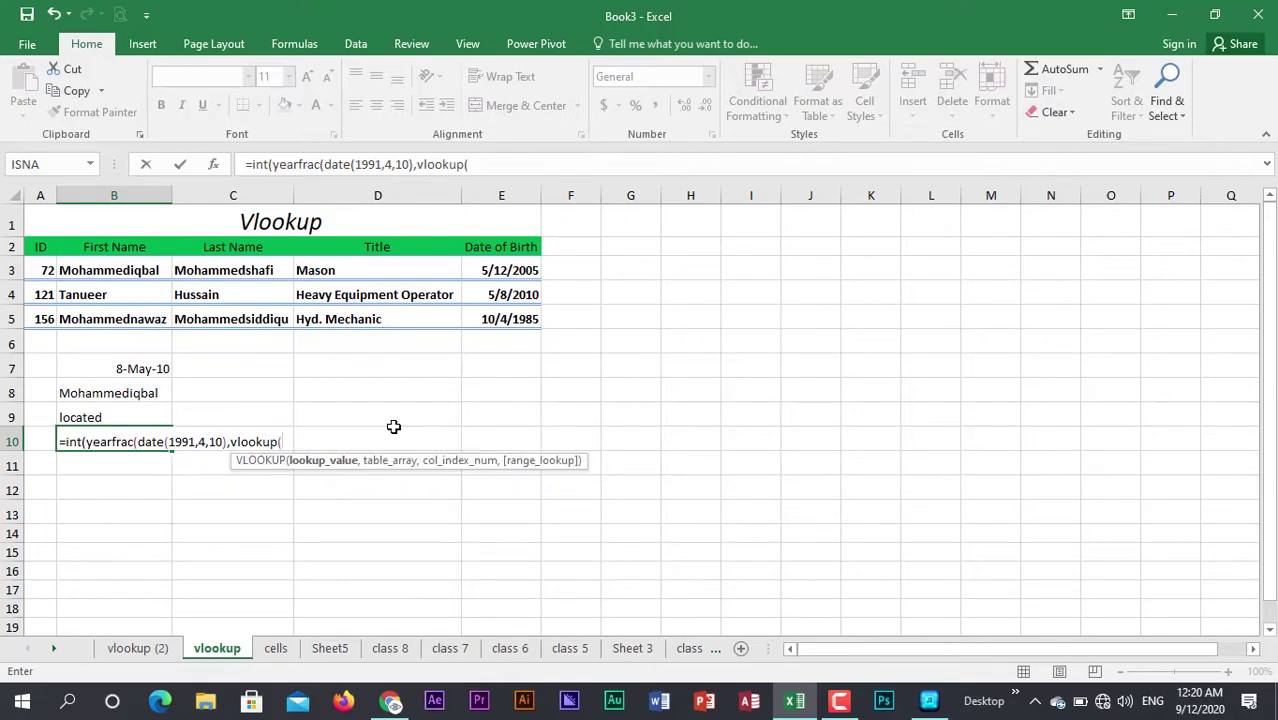
pyautogui.write('A3,')
# Complete the B10 formula with table range A3:E3, column 5 and FALSE, and check it against B3 and E3
pyautogui.moveTo(40, 270); pyautogui.dragTo(502, 276)
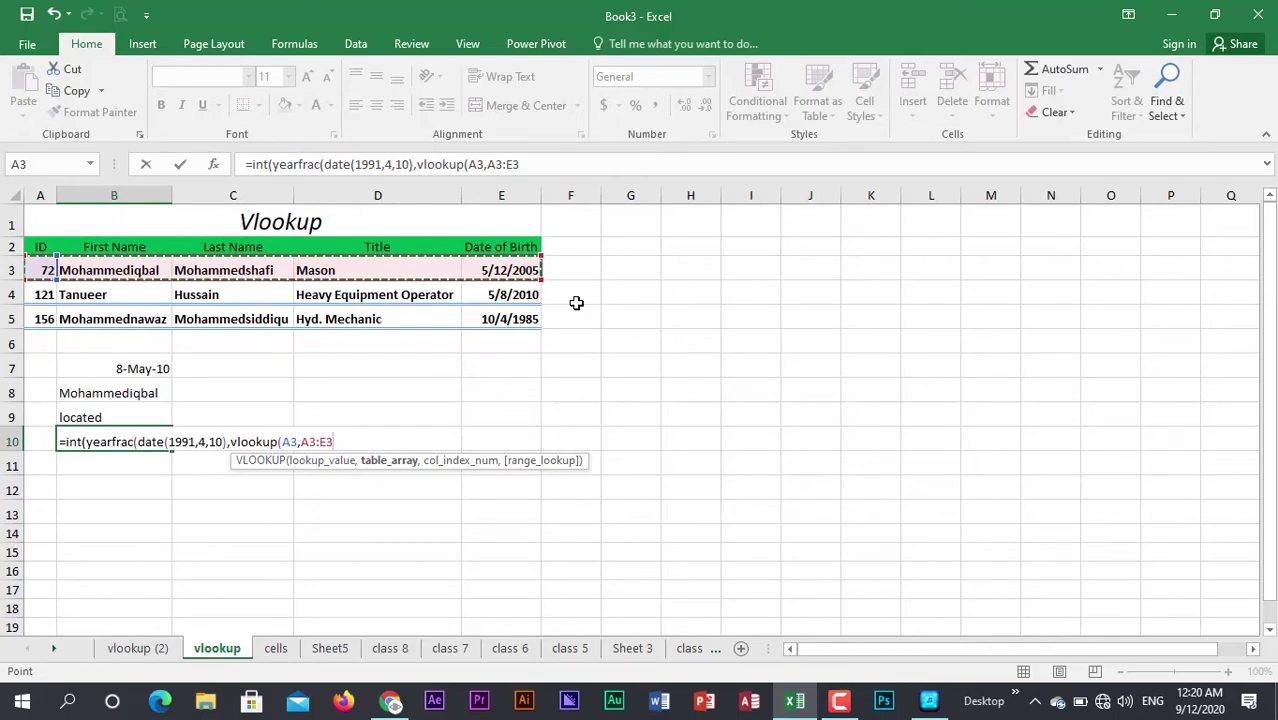
pyautogui.write(',')
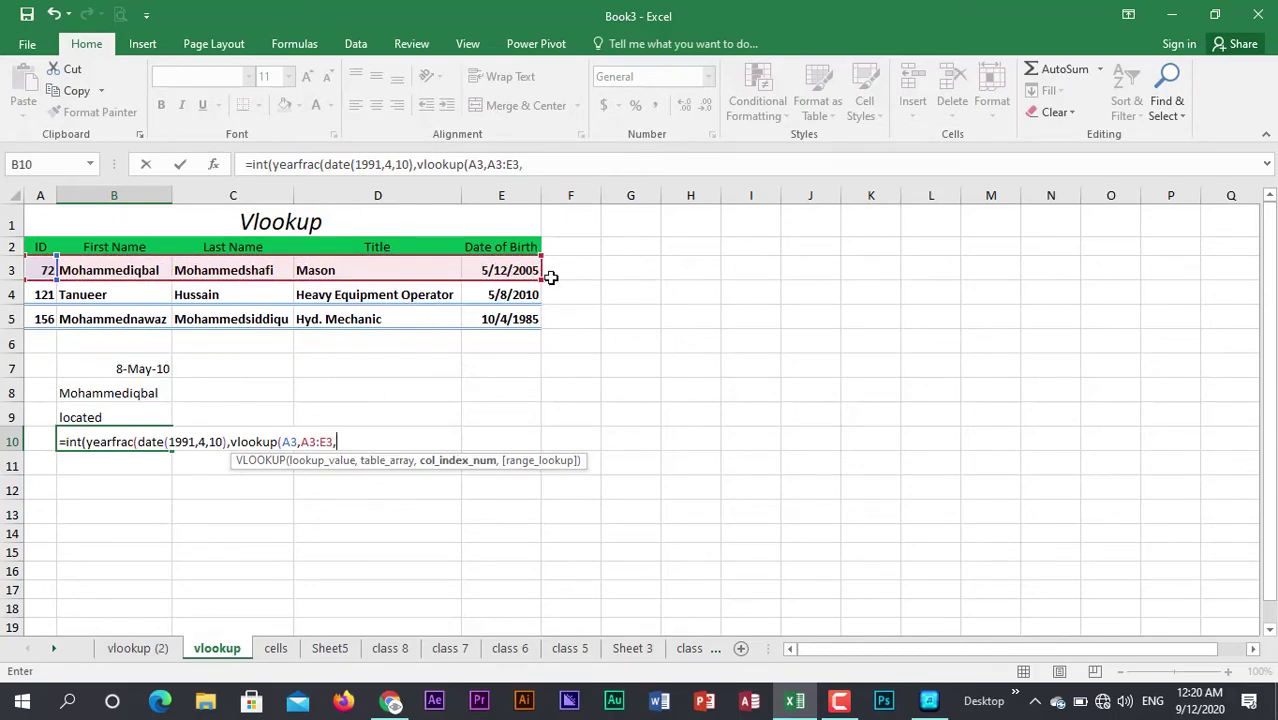
pyautogui.write('5,false)')
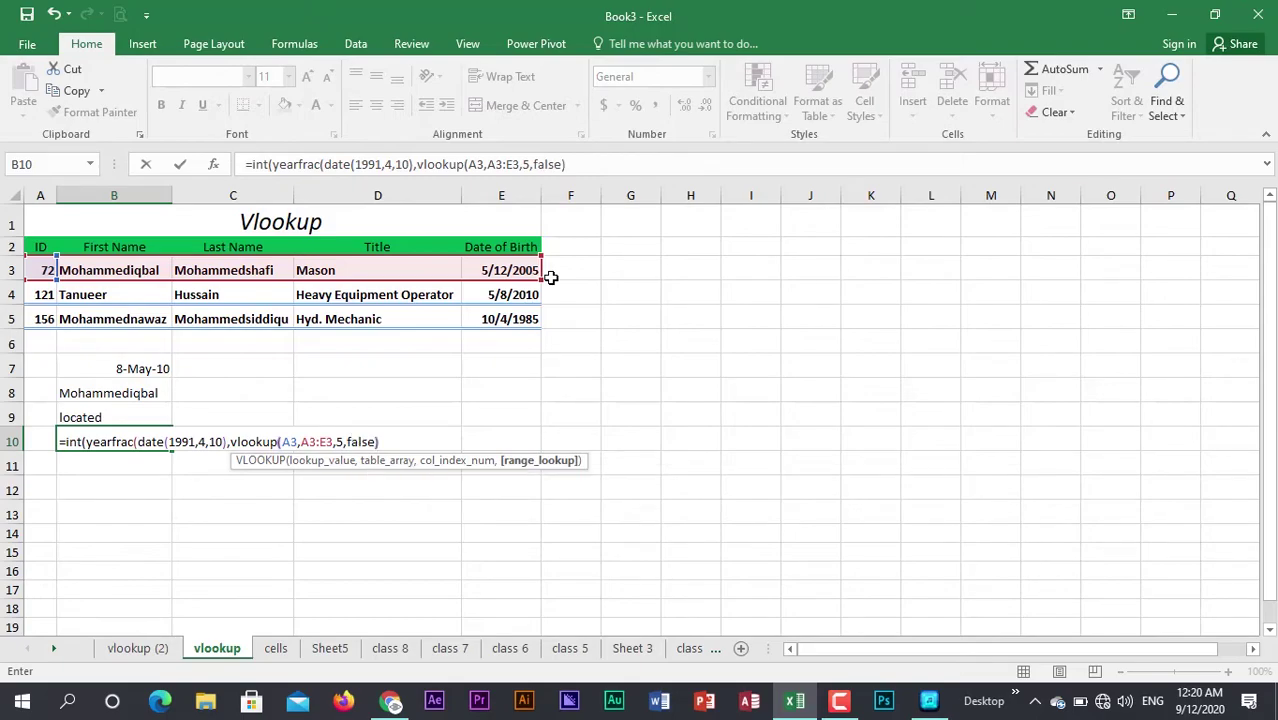
pyautogui.write('))')
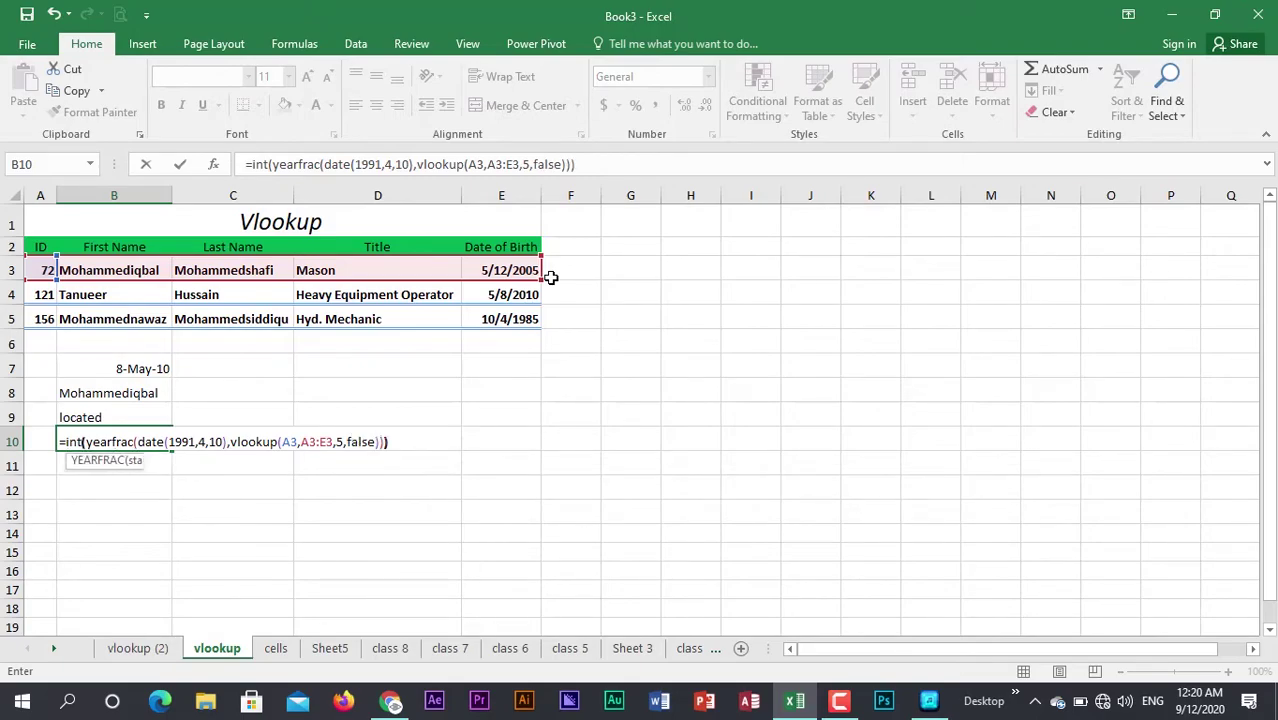
pyautogui.click(160, 442)
pyautogui.click(100, 267)
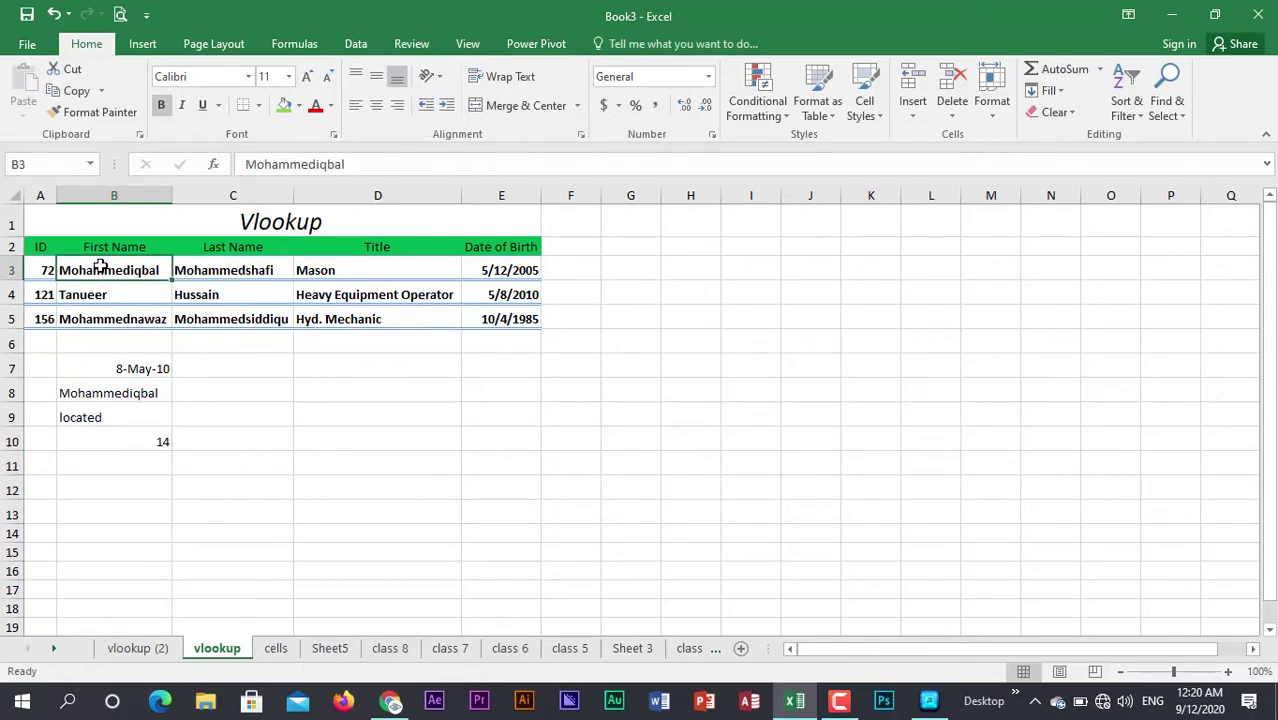
pyautogui.click(530, 272)
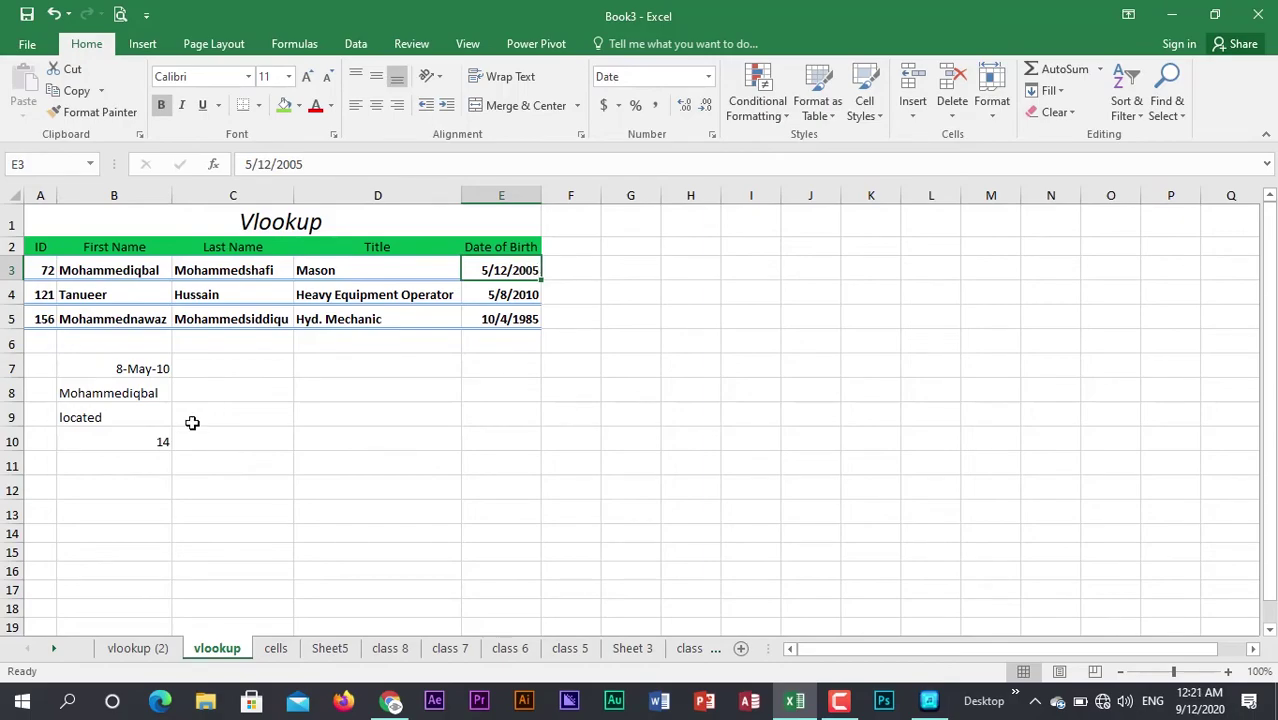
pyautogui.click(147, 439)
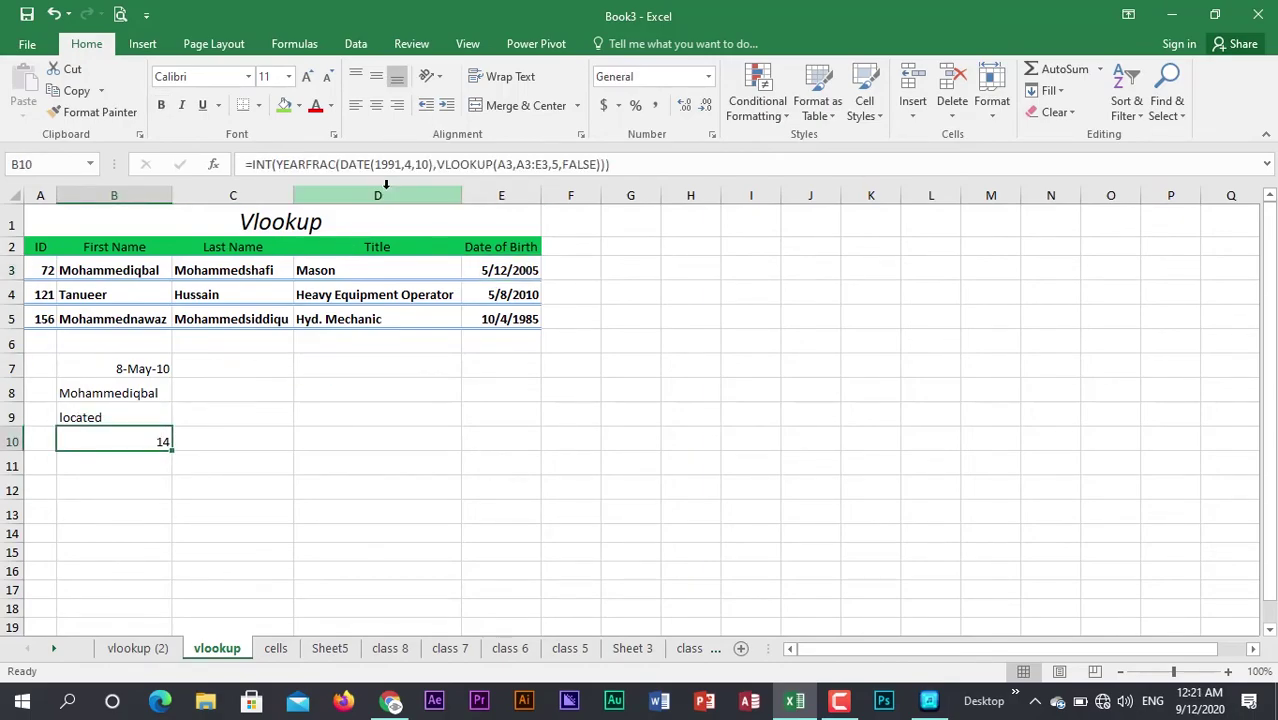
pyautogui.click(163, 457)
pyautogui.click(160, 442)
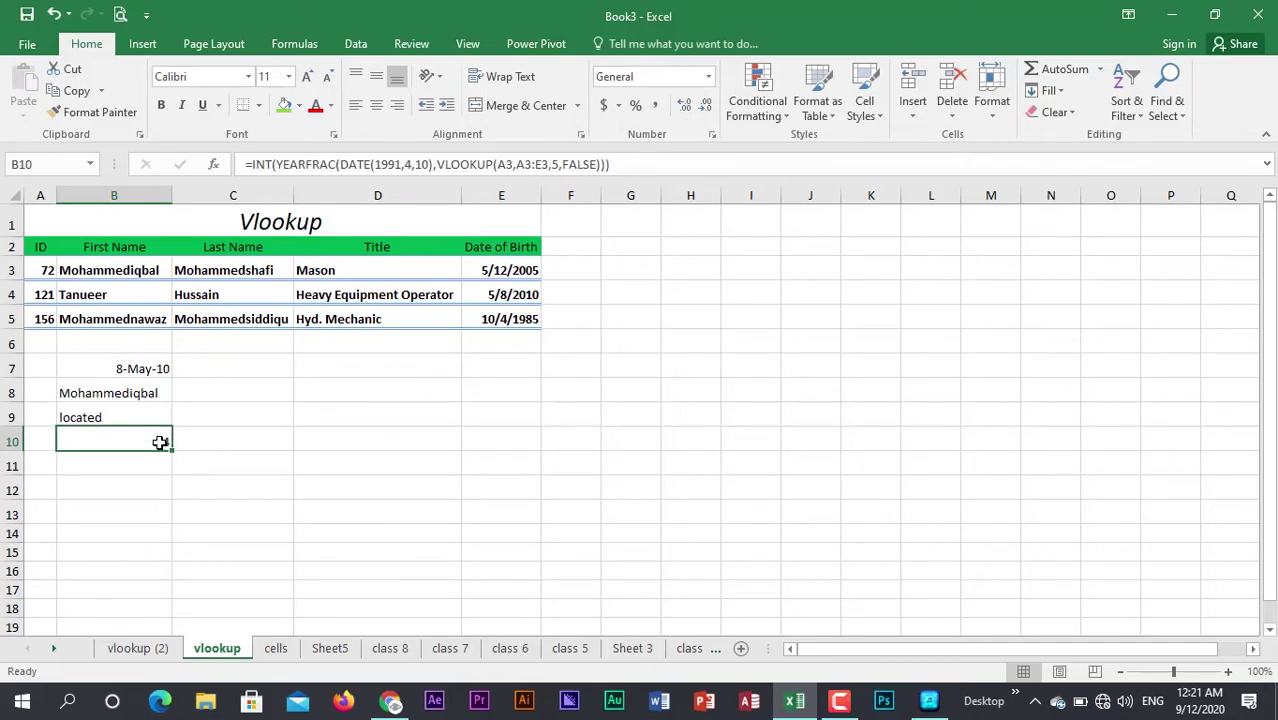
# In cell B11, start an IF formula whose logical test is ISNA wrapped around a VLOOKUP
pyautogui.click(138, 467)
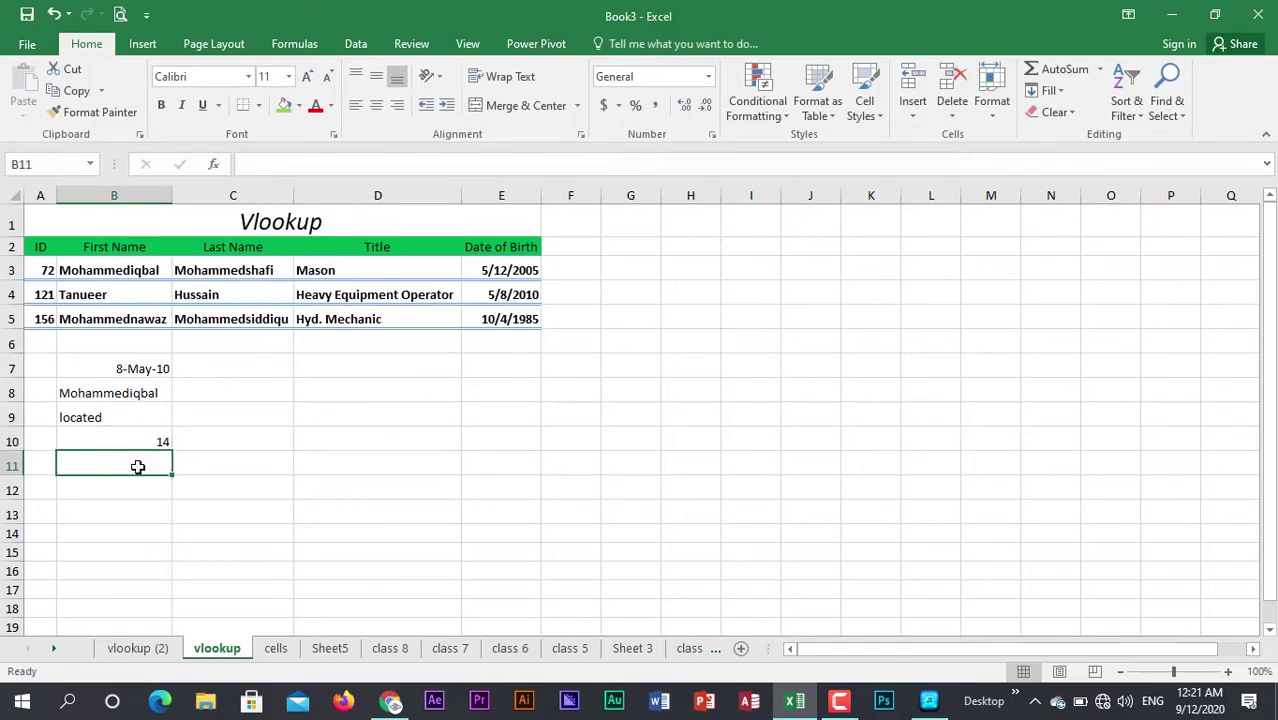
pyautogui.write('=if')
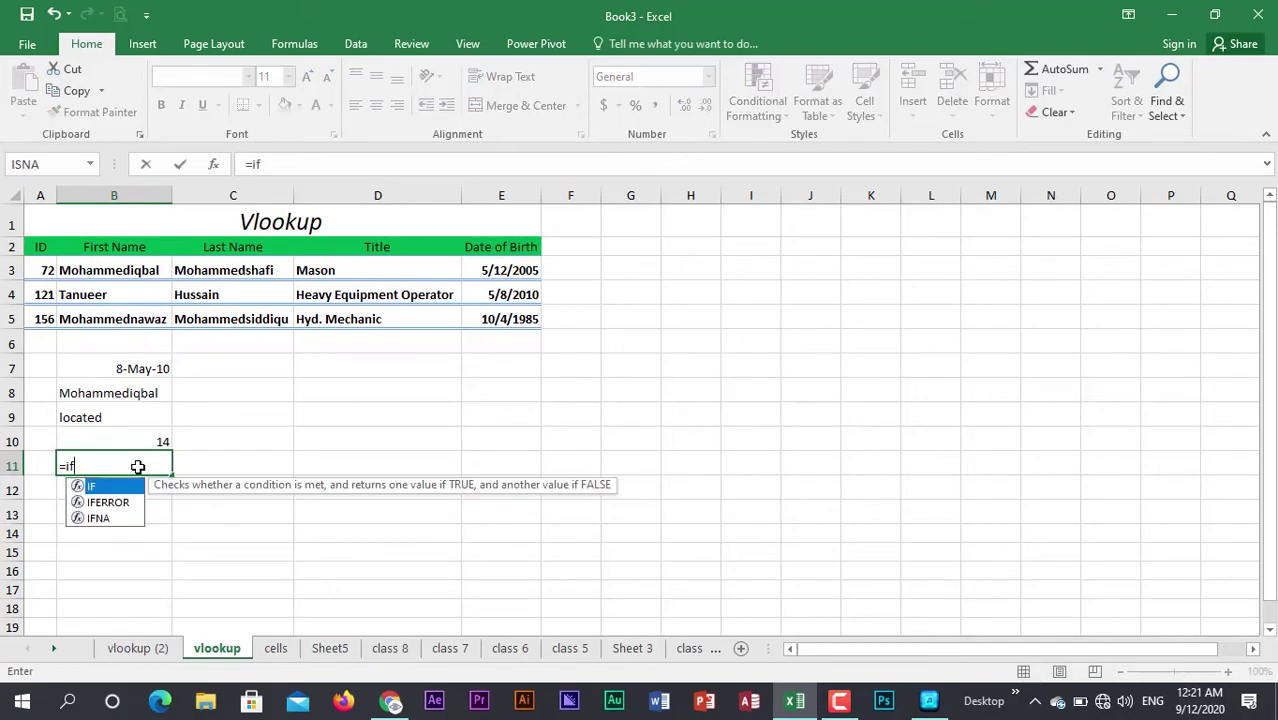
pyautogui.write('(isna')
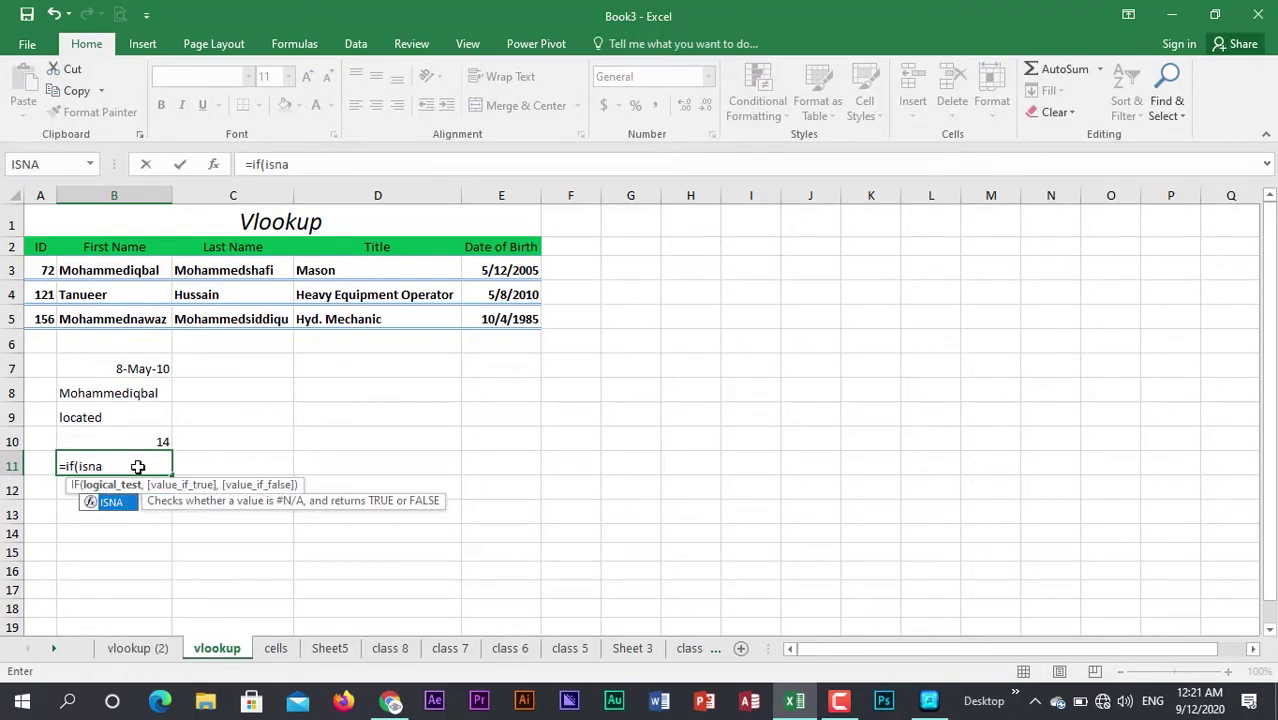
pyautogui.write('(vlookup')
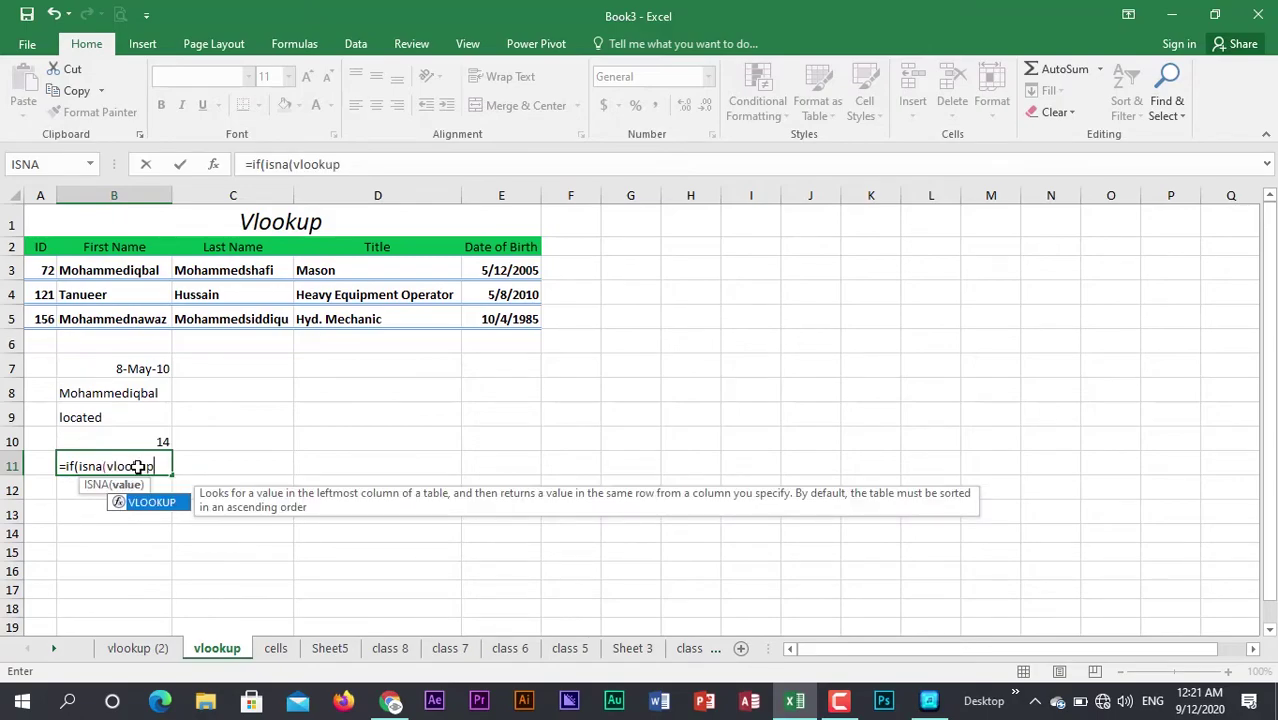
pyautogui.write('(')
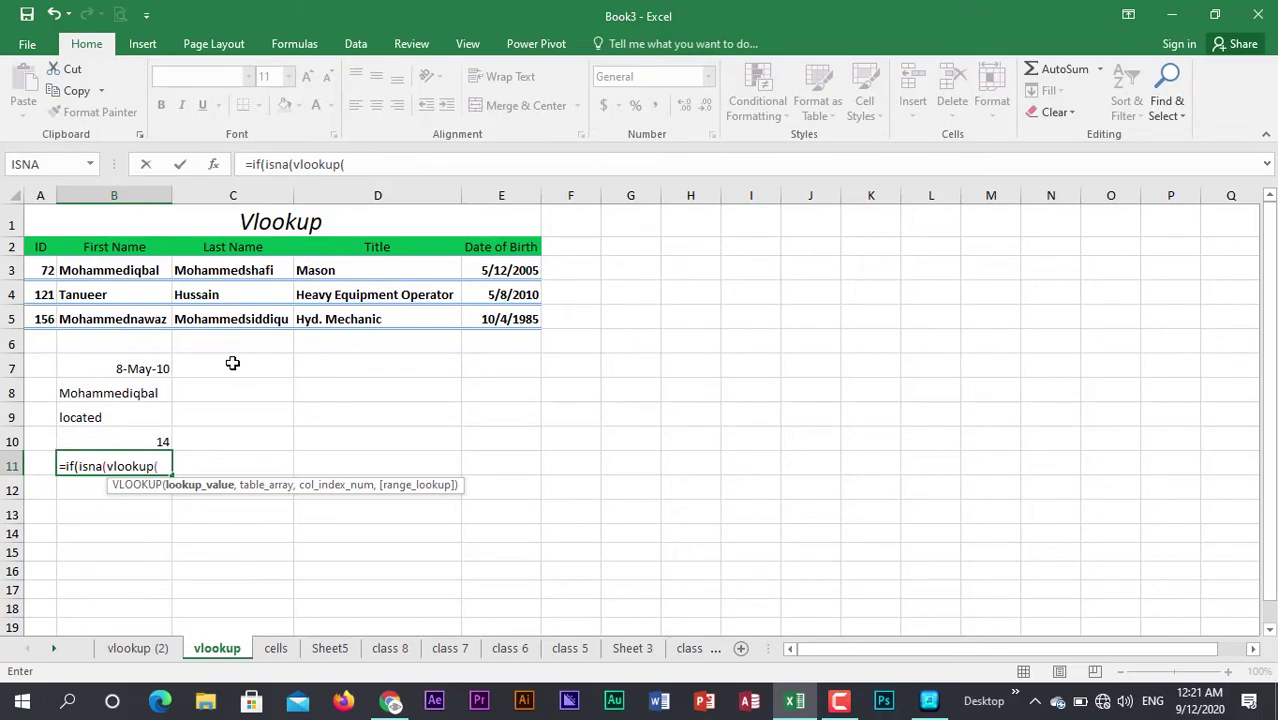
# Complete the VLOOKUP inside ISNA with lookup value 156, table range A3:E5, column 5 and FALSE
pyautogui.write('156,')
pyautogui.moveTo(40, 268); pyautogui.dragTo(476, 322)
pyautogui.write(',5,')
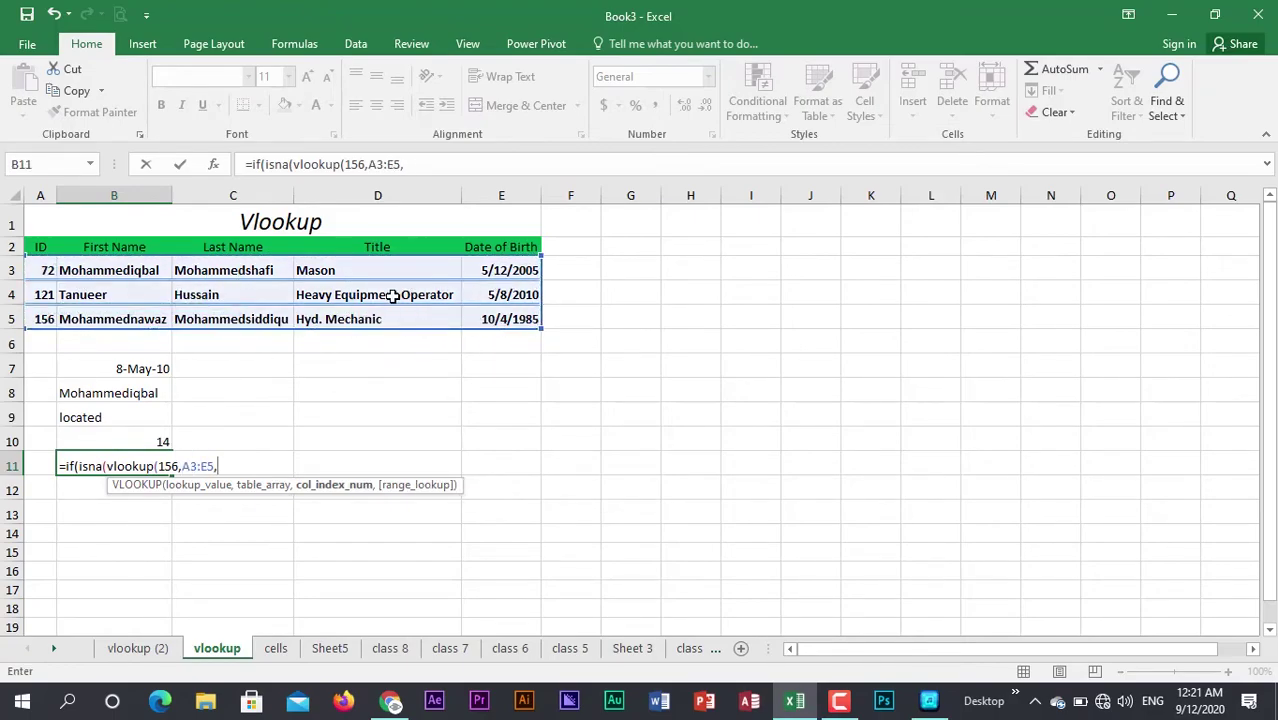
pyautogui.write('5,false')
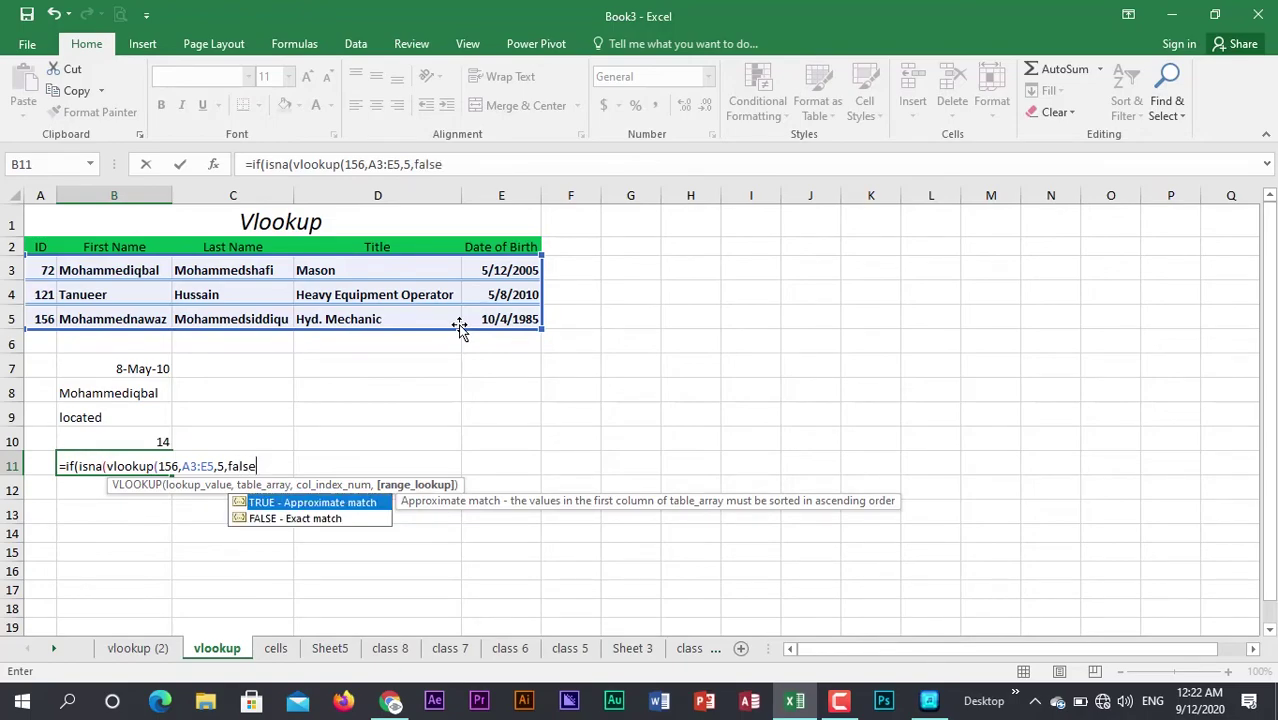
pyautogui.write('))')
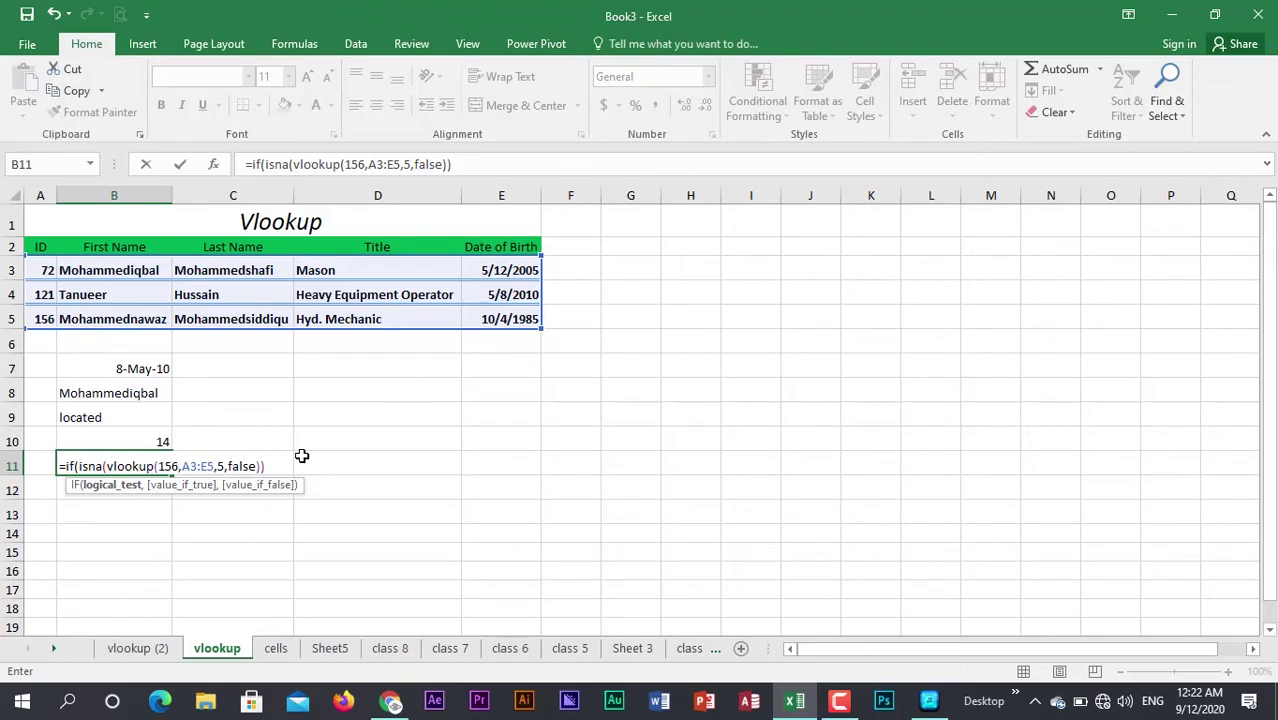
# Compare the ISNA test in B11 with TRUE and enter "Employee not found" as the value if true
pyautogui.write('=ture,')
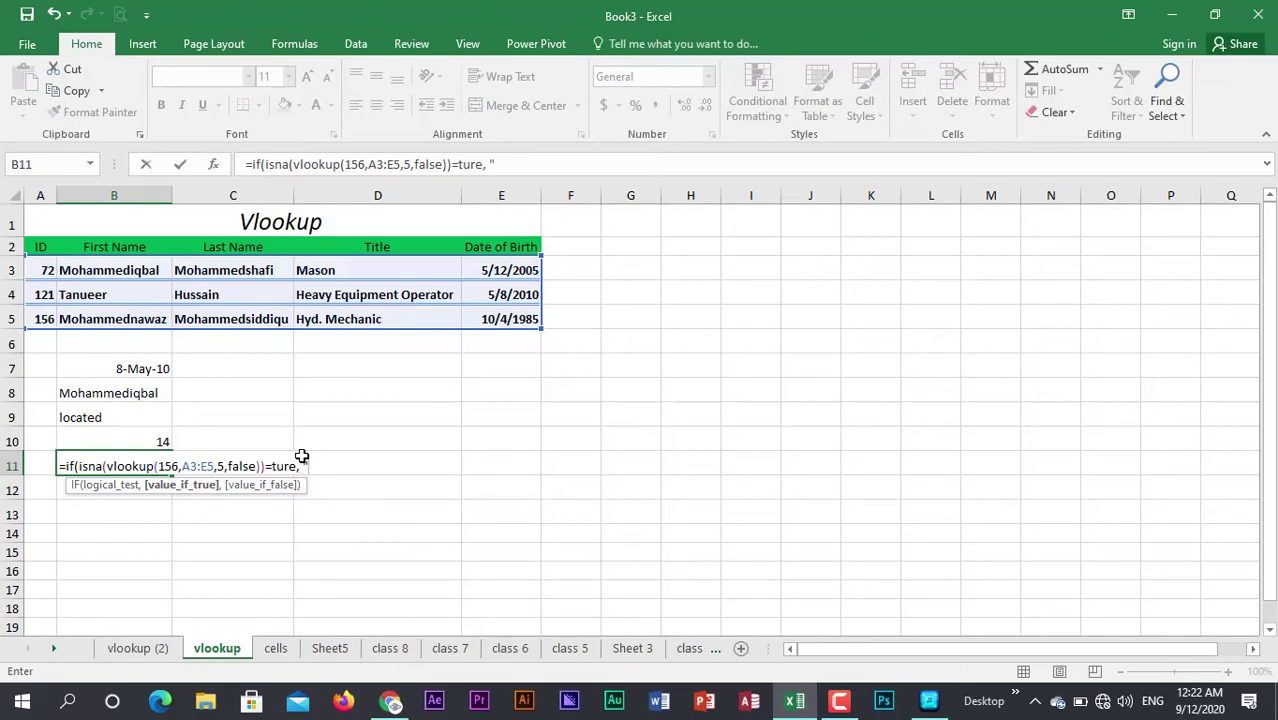
pyautogui.write(' "Employee')
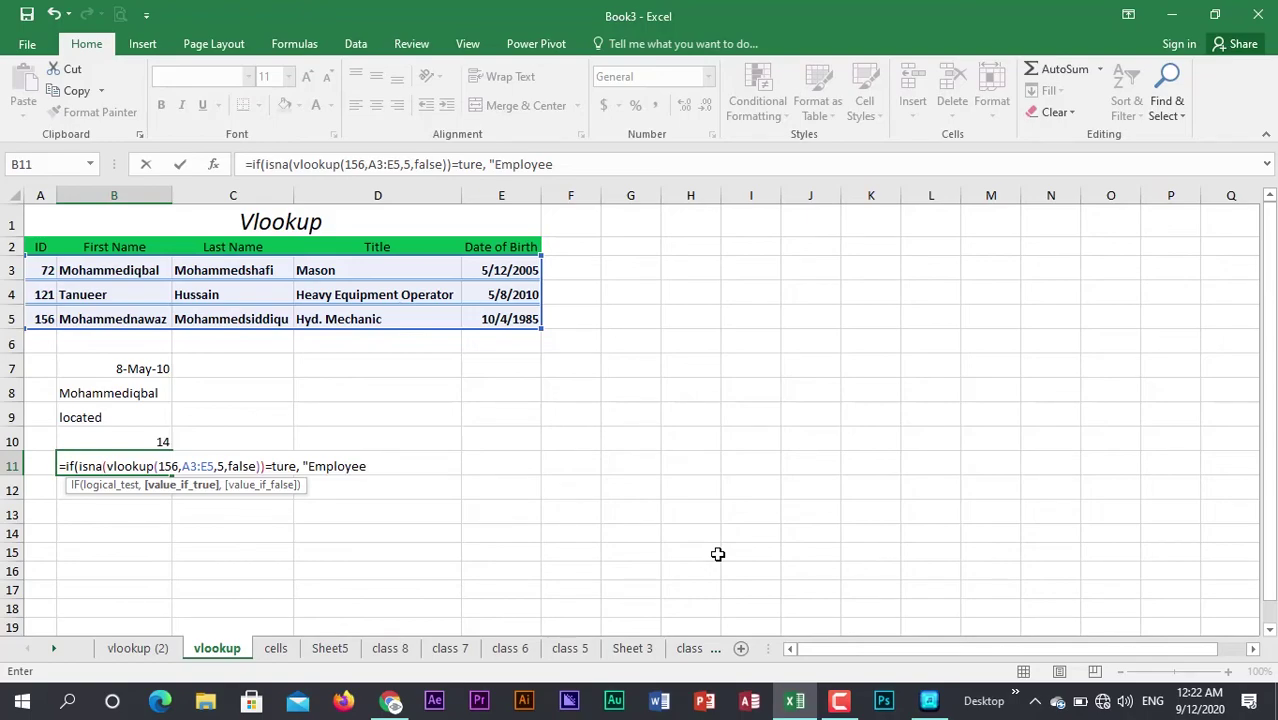
pyautogui.write('not found')
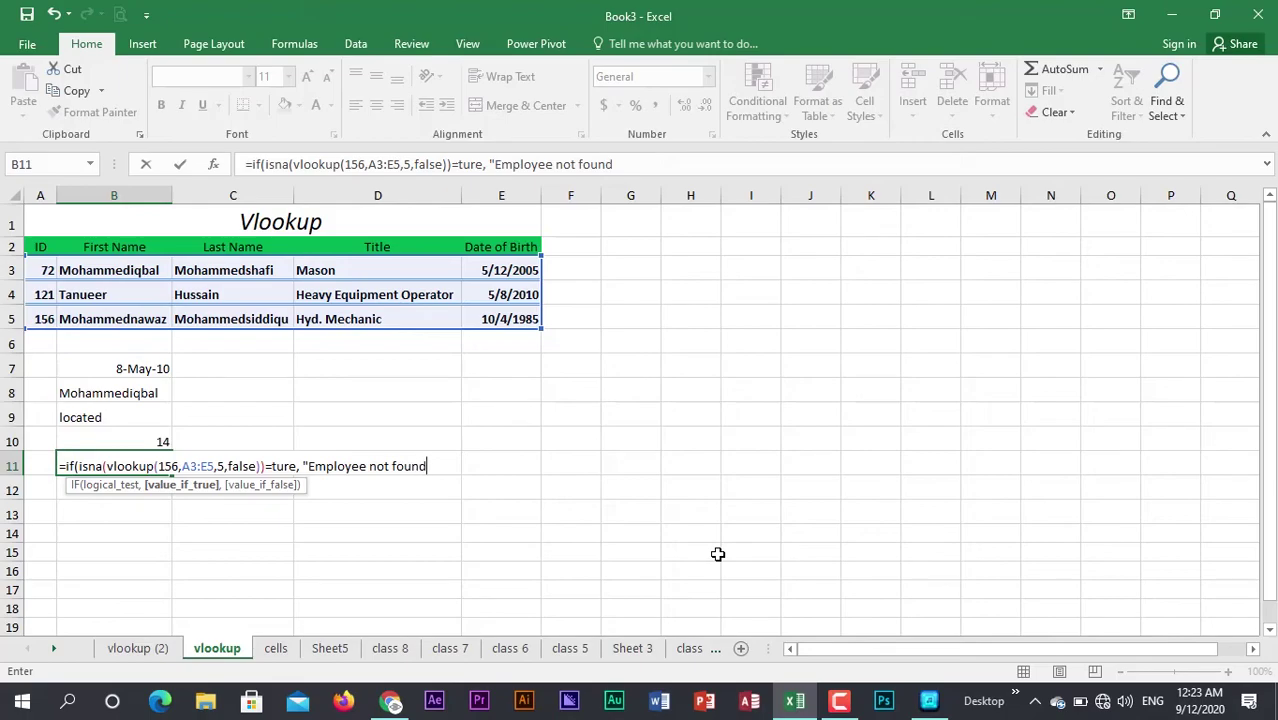
# Close the text argument and begin a second VLOOKUP as the IF formula's value if false
pyautogui.write('", voo')
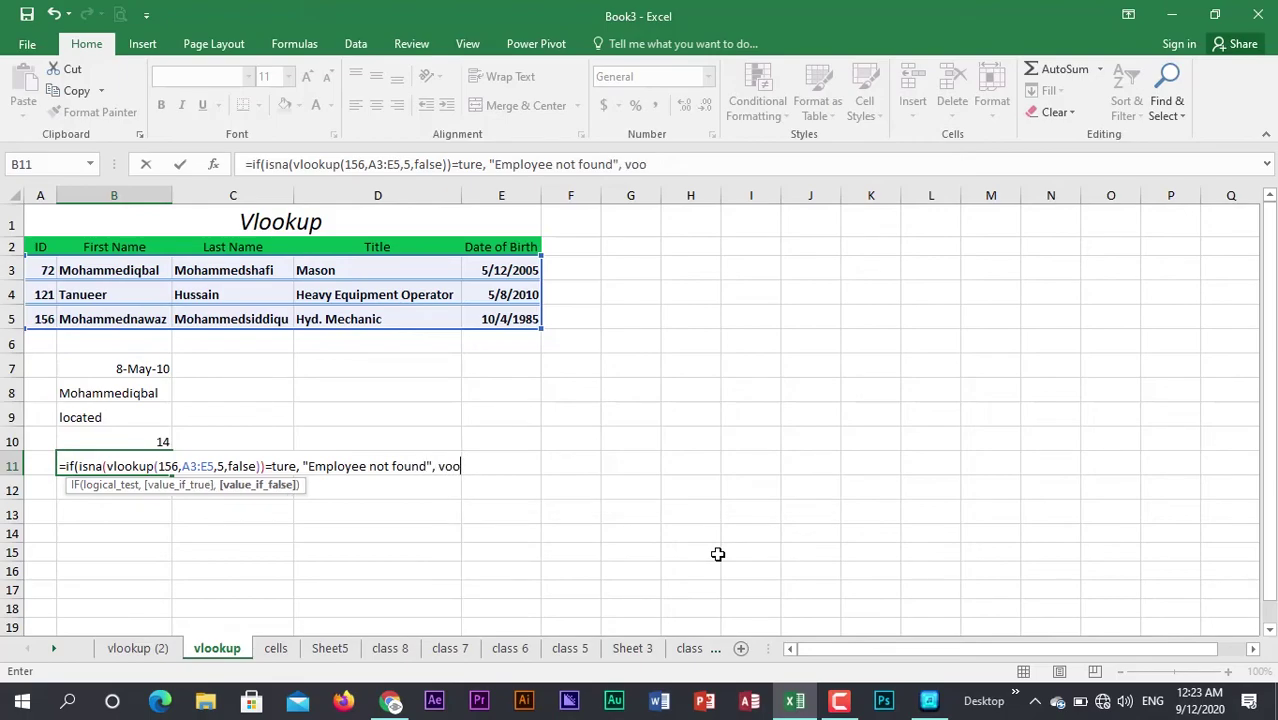
pyautogui.press('BackSpace')
pyautogui.press('BackSpace')
pyautogui.write('lookup')
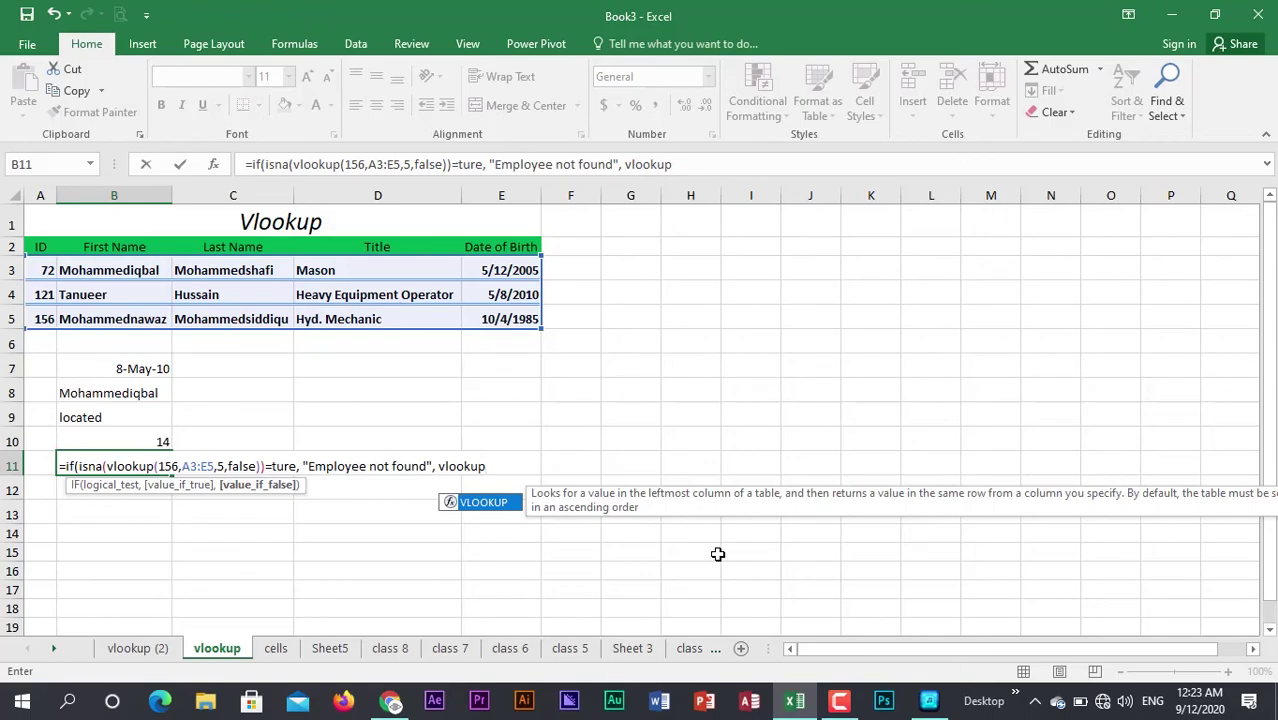
pyautogui.write('(')
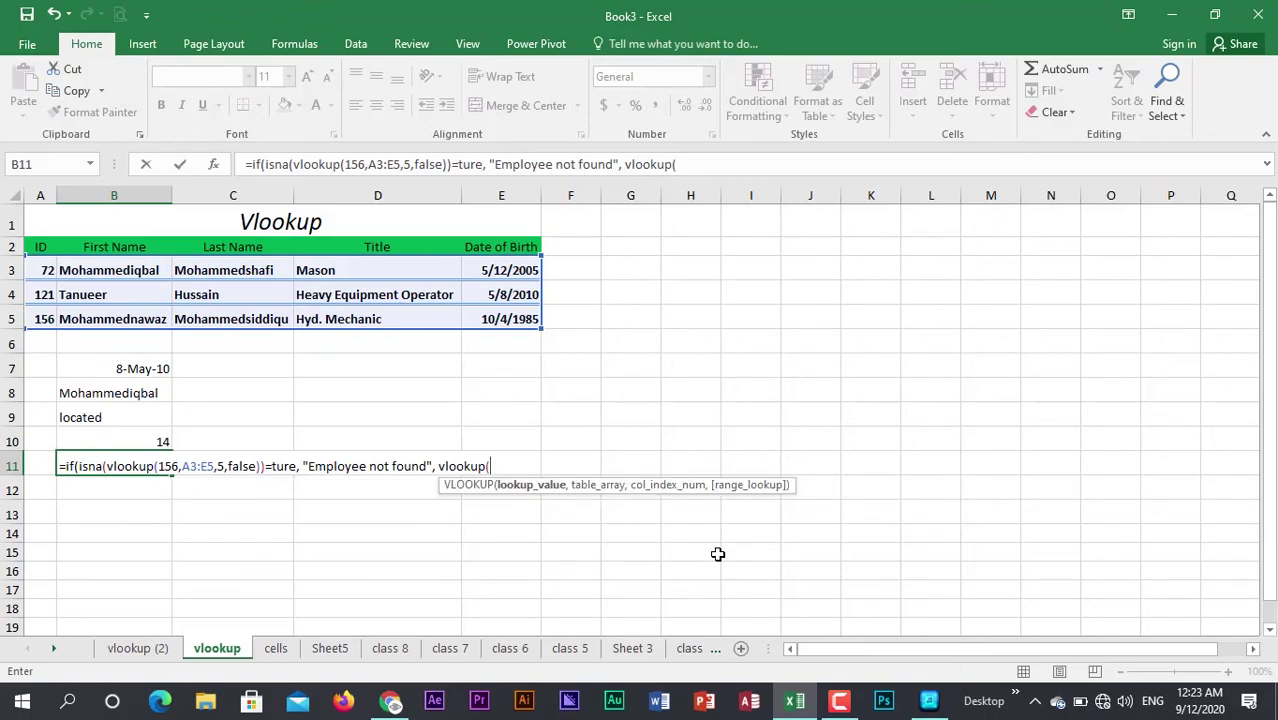
# Complete the second VLOOKUP with lookup value 156, range A3:E5, column 5 and FALSE, and close the IF formula
pyautogui.write('156,')
pyautogui.moveTo(40, 270); pyautogui.dragTo(520, 318)
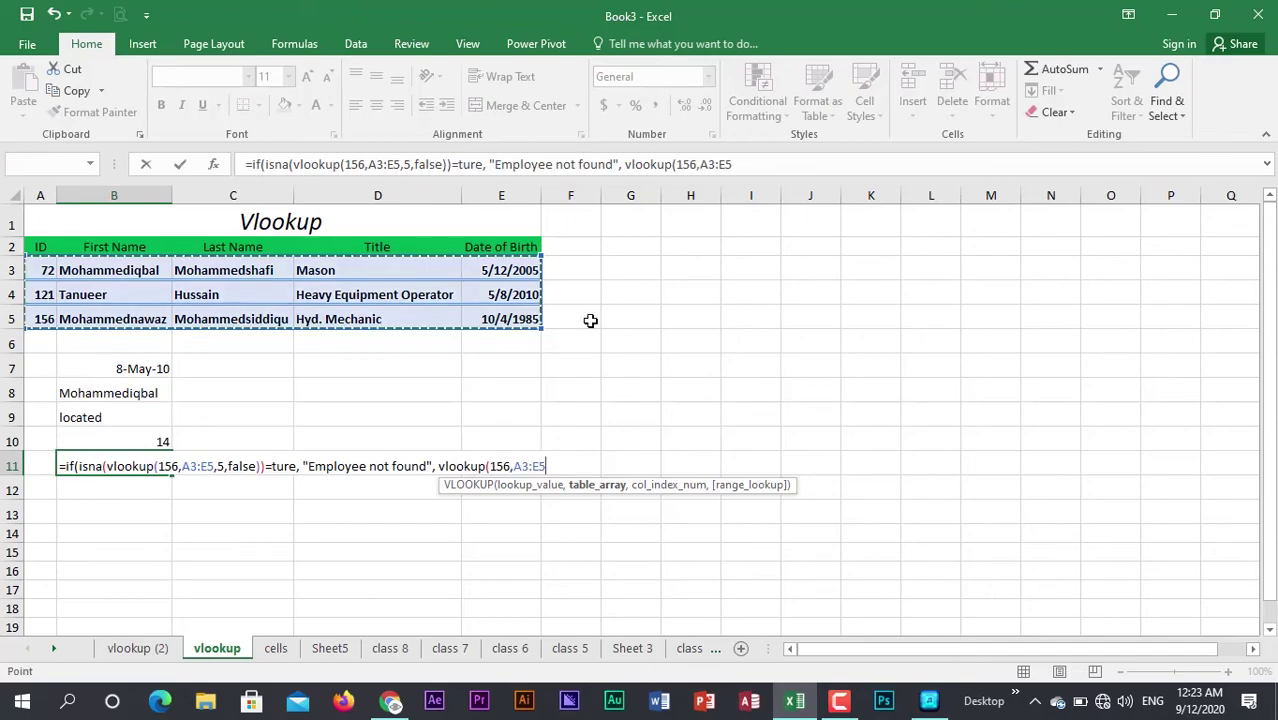
pyautogui.write(',5,')
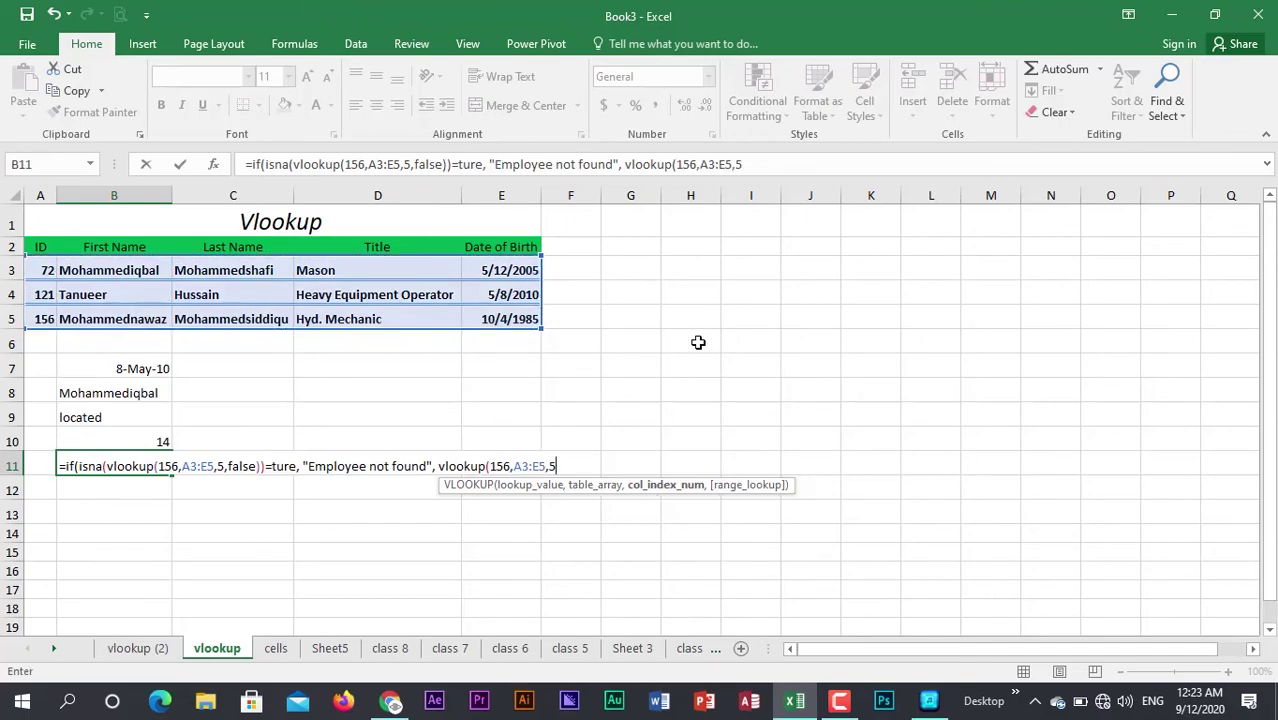
pyautogui.write('false')
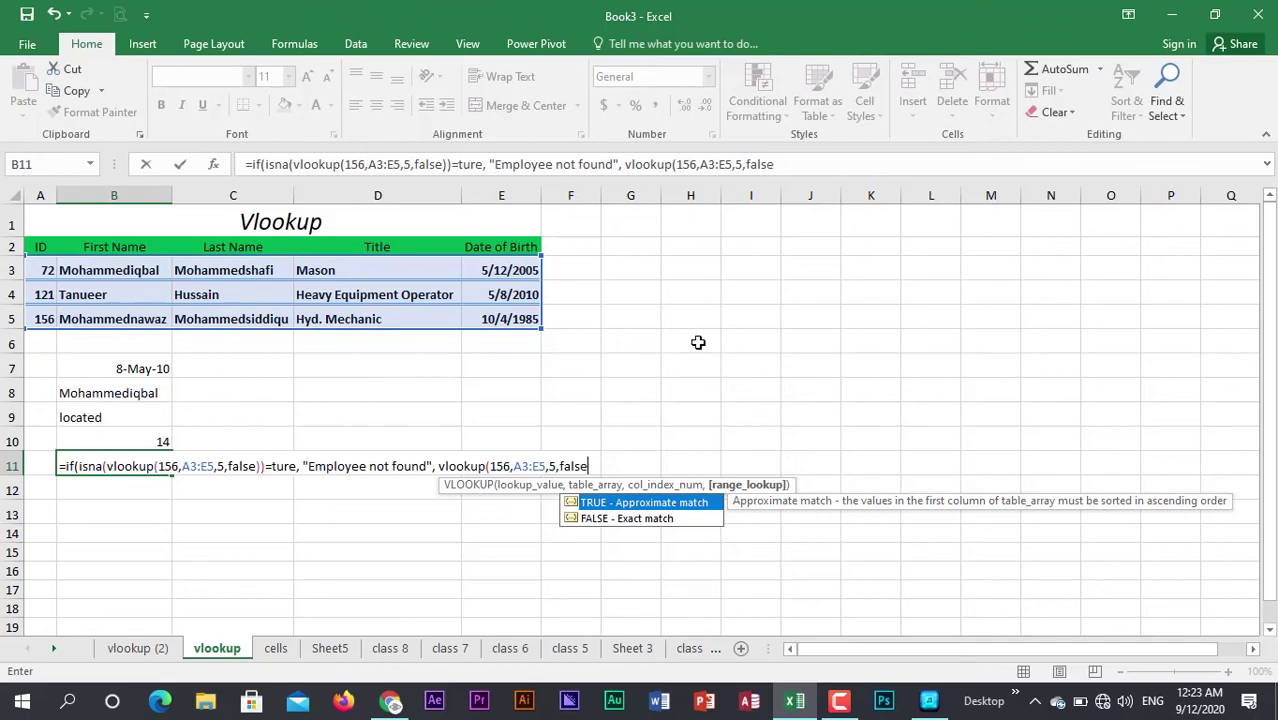
pyautogui.write('))')
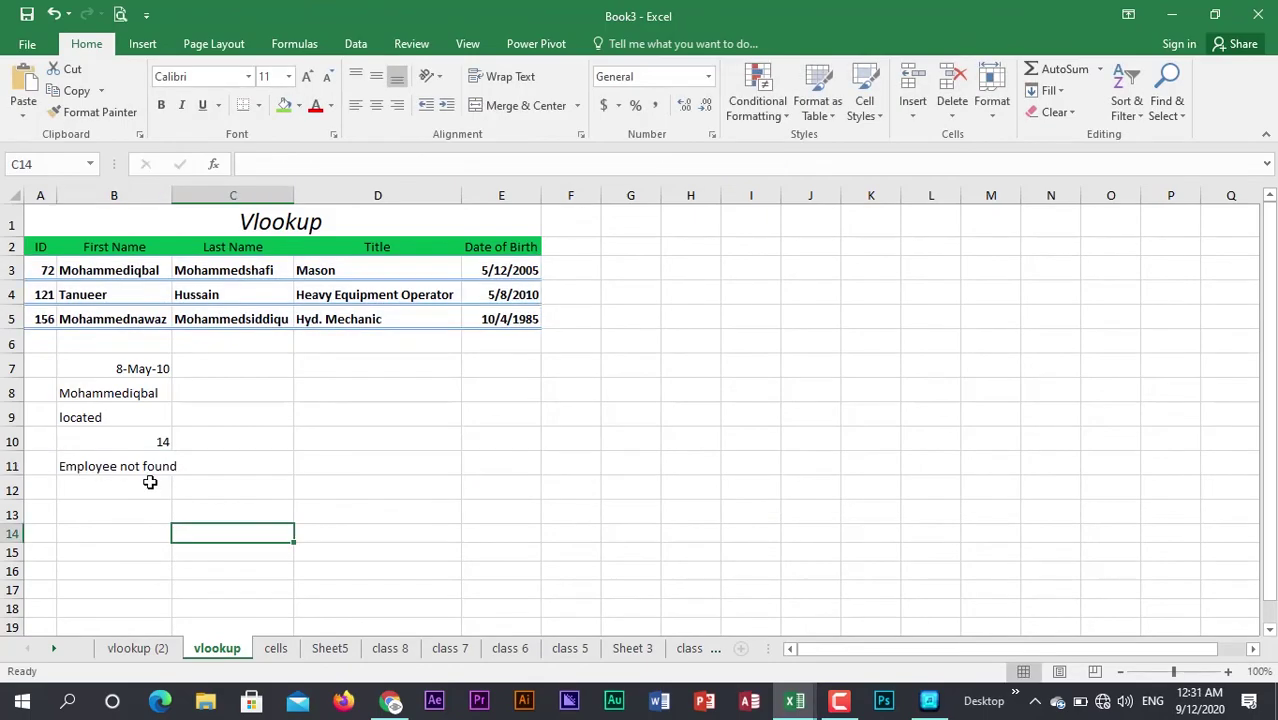
# Review the arguments of the nested IF, ISNA and VLOOKUP formula in cell B11, leaving it as it is
pyautogui.click(130, 465)
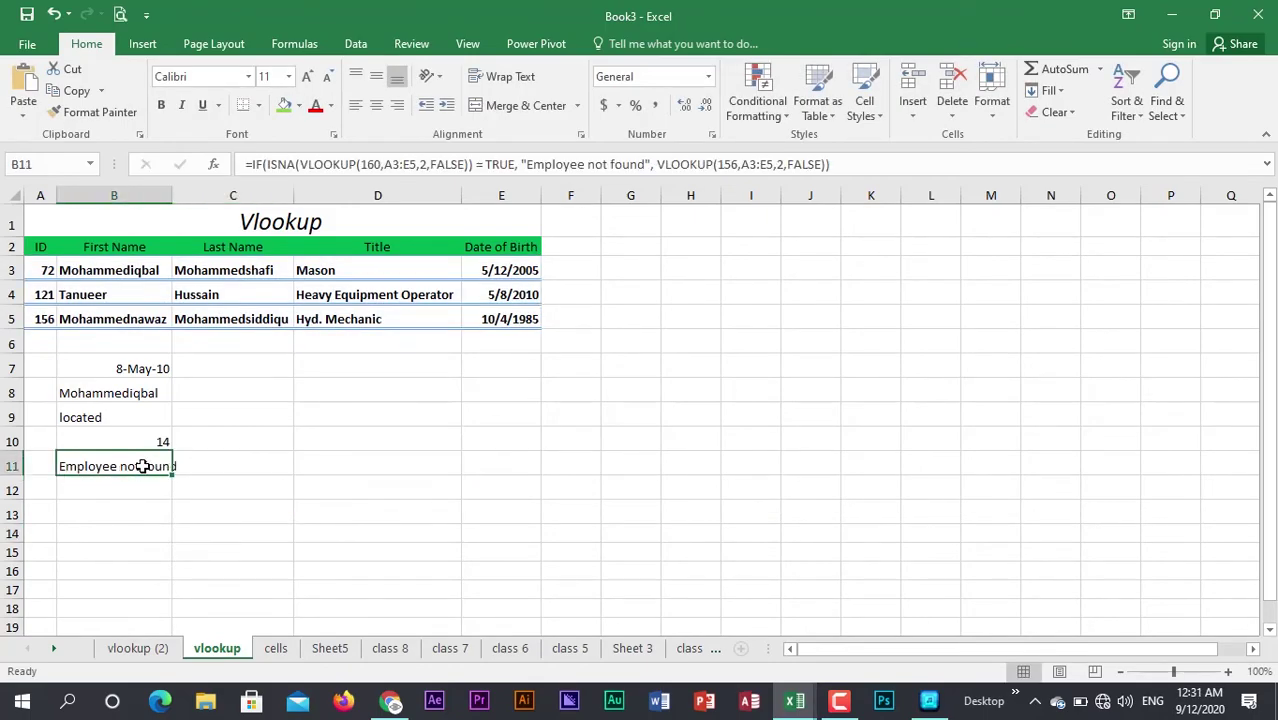
pyautogui.doubleClick(148, 466)
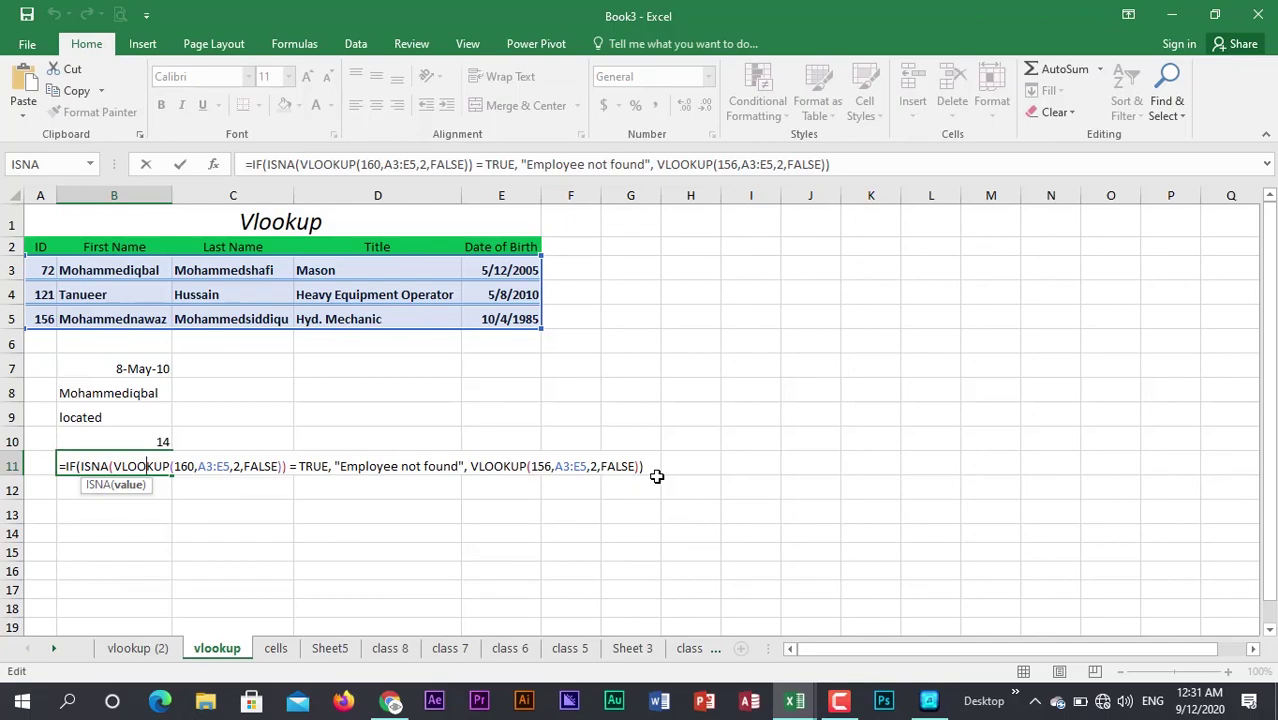
pyautogui.press('Return')
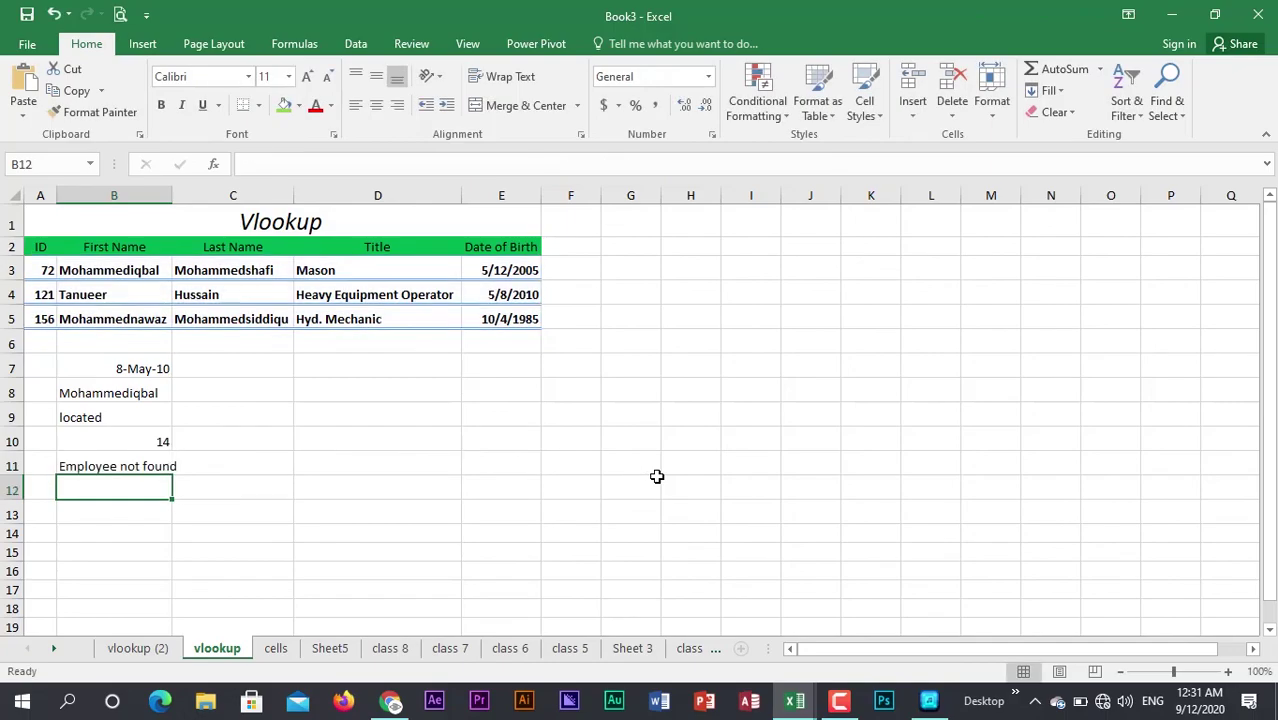